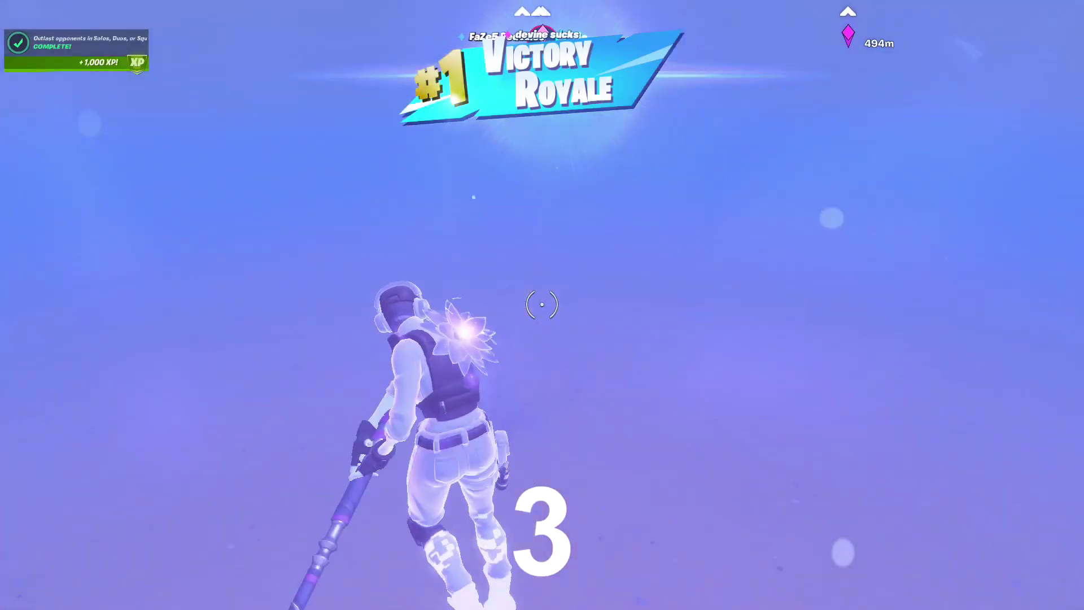
- Stop the full-screen Fortnite clip playback to return to the timeline with the MAGE - Psycho! track
{"action": "key", "text": "space"}
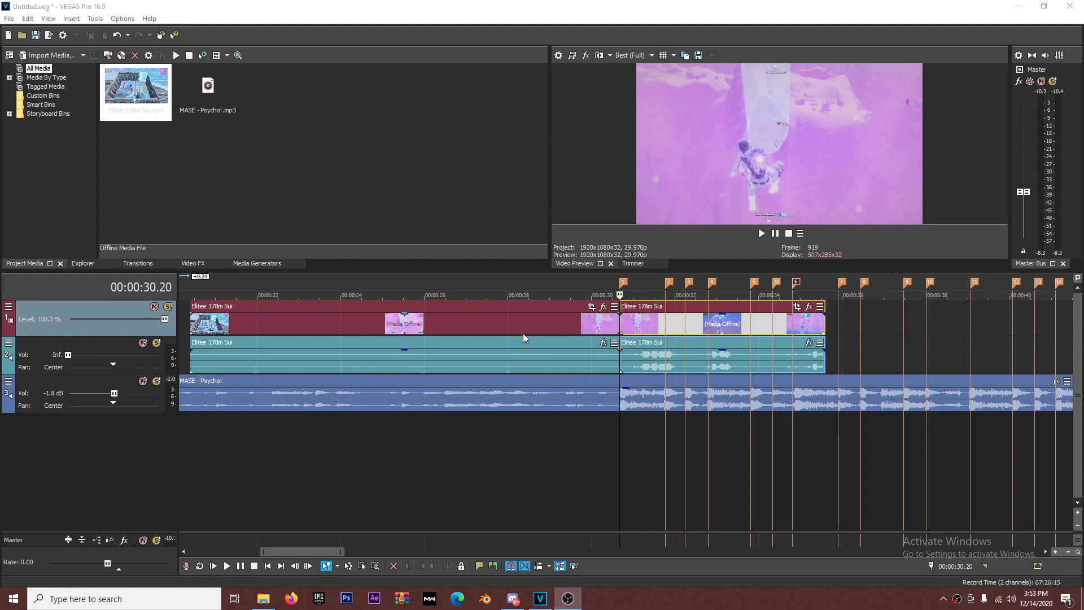
{"action": "left_click", "coordinate": [561, 332]}
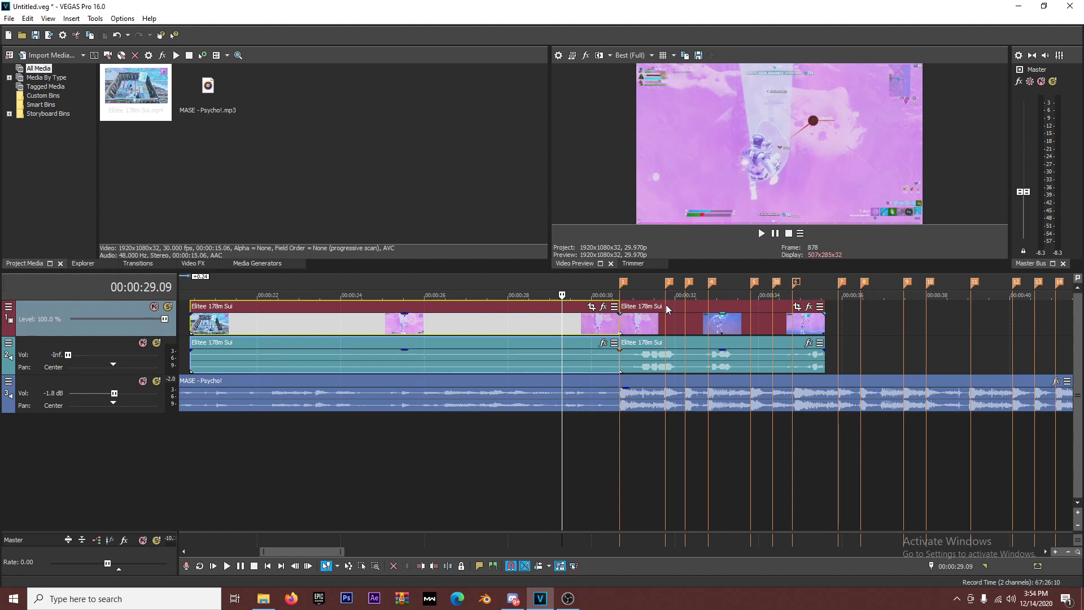
{"action": "left_click", "coordinate": [604, 333]}
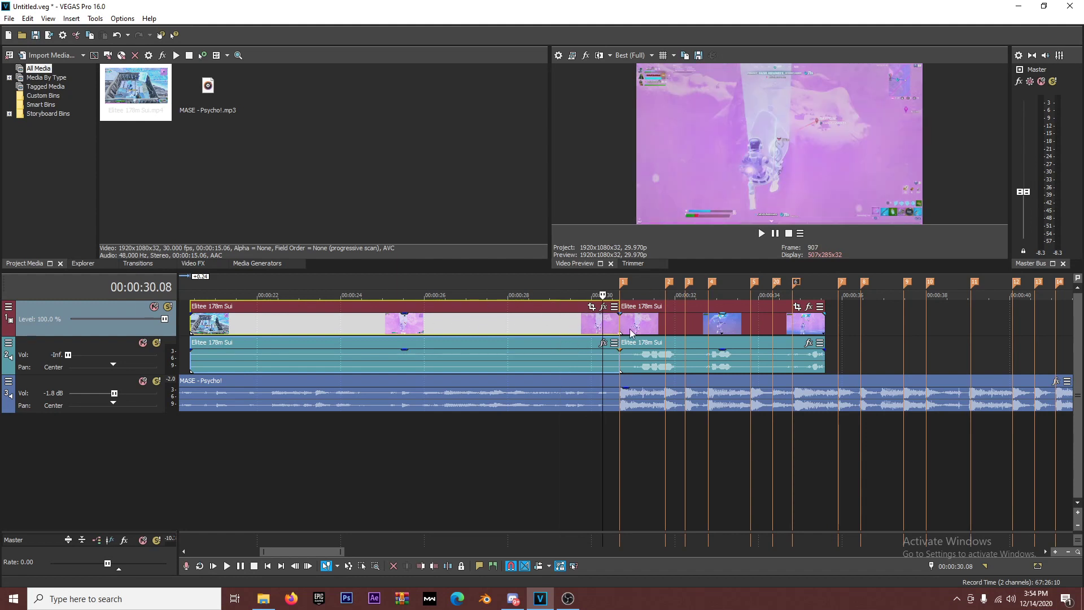
{"action": "left_click", "coordinate": [619, 328]}
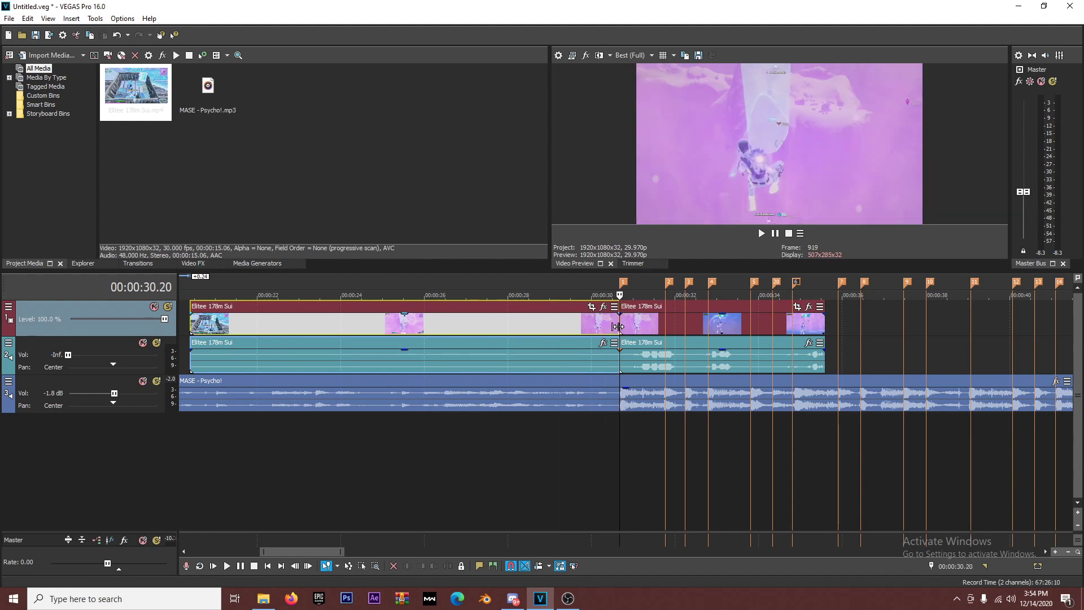
{"action": "left_click", "coordinate": [535, 332]}
{"action": "key", "text": "space"}
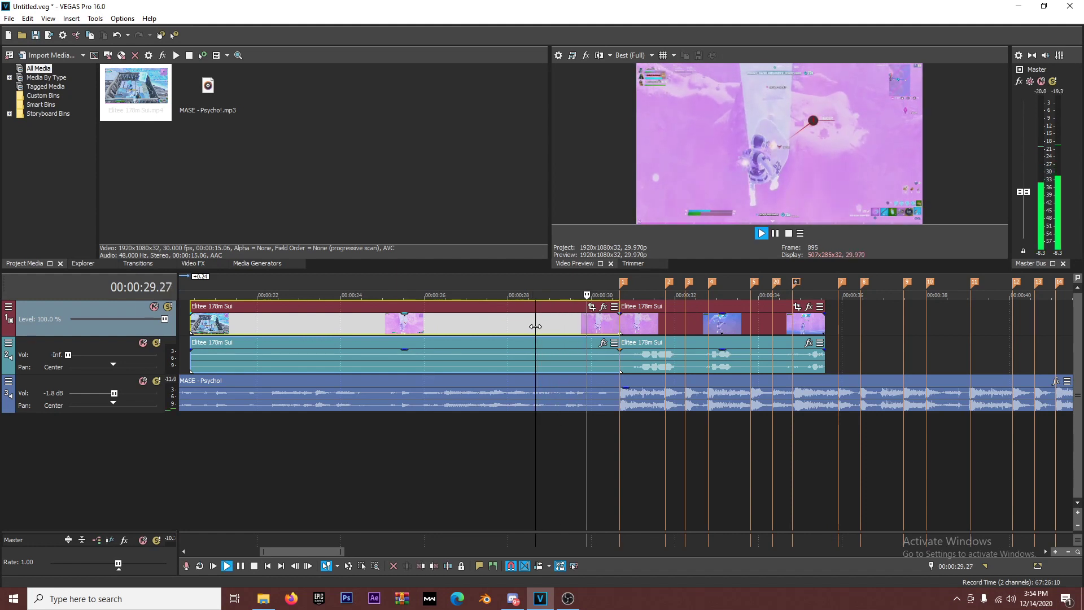
{"action": "key", "text": "space"}
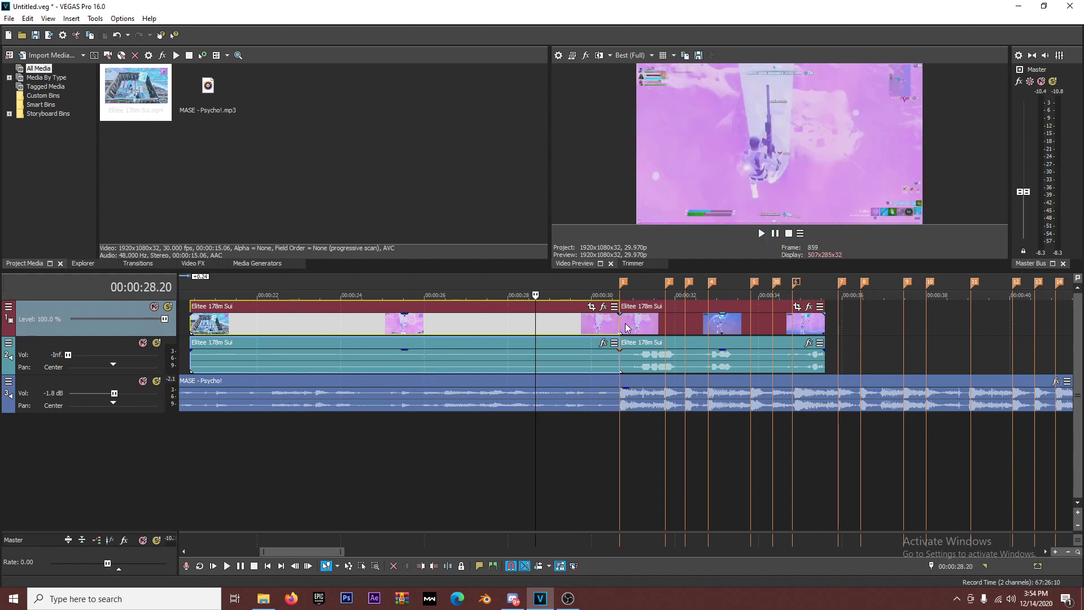
{"action": "left_click", "coordinate": [622, 328]}
{"action": "key", "text": "space"}
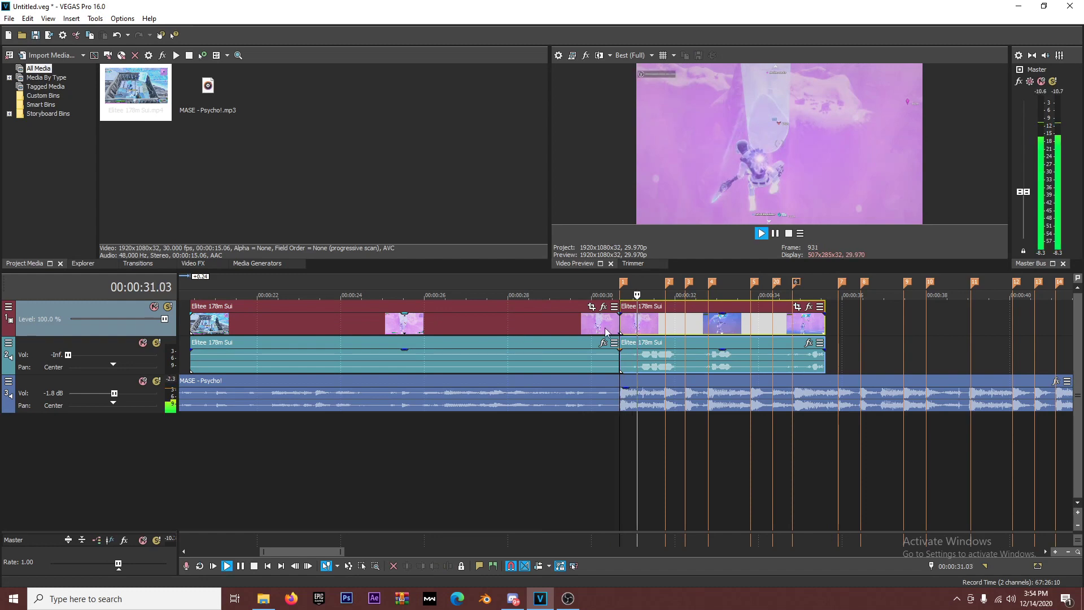
{"action": "key", "text": "space"}
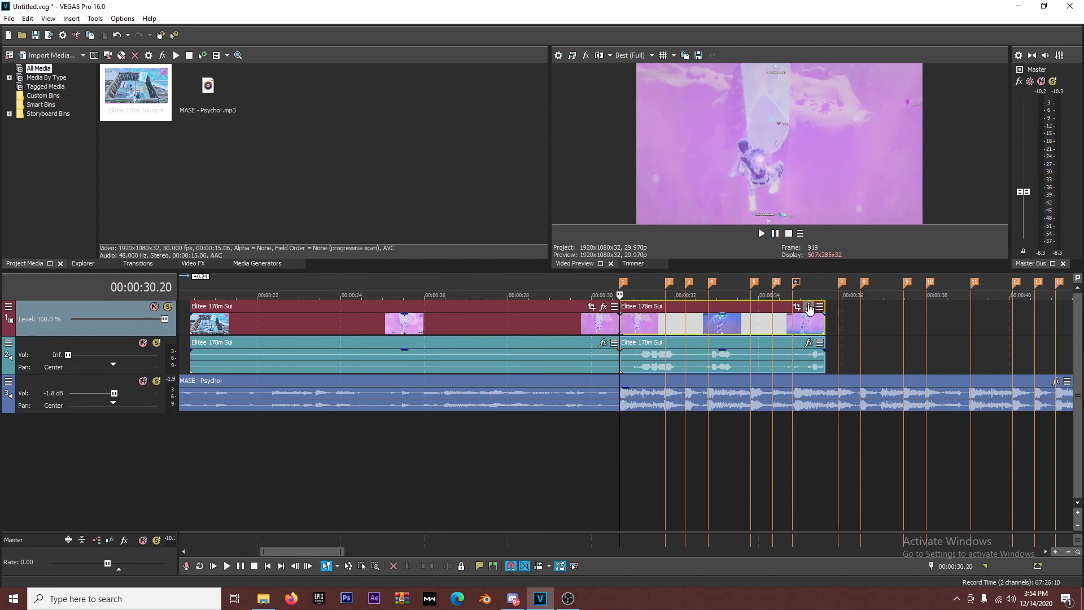
{"action": "left_click", "coordinate": [809, 306]}
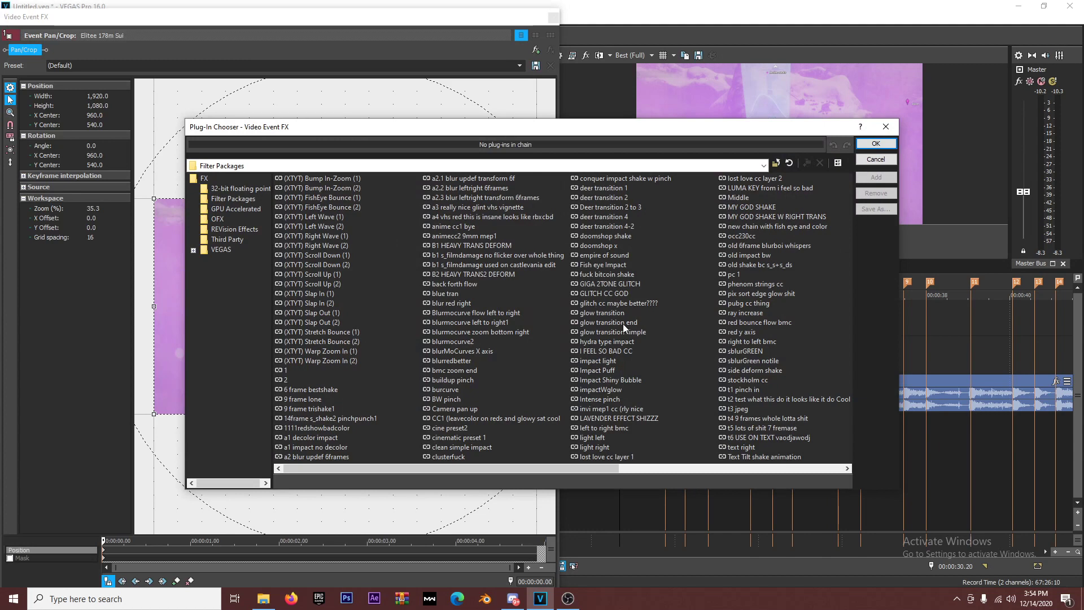
- Add the 'impact light' filter package to the second clip's event FX
{"action": "left_click", "coordinate": [599, 361]}
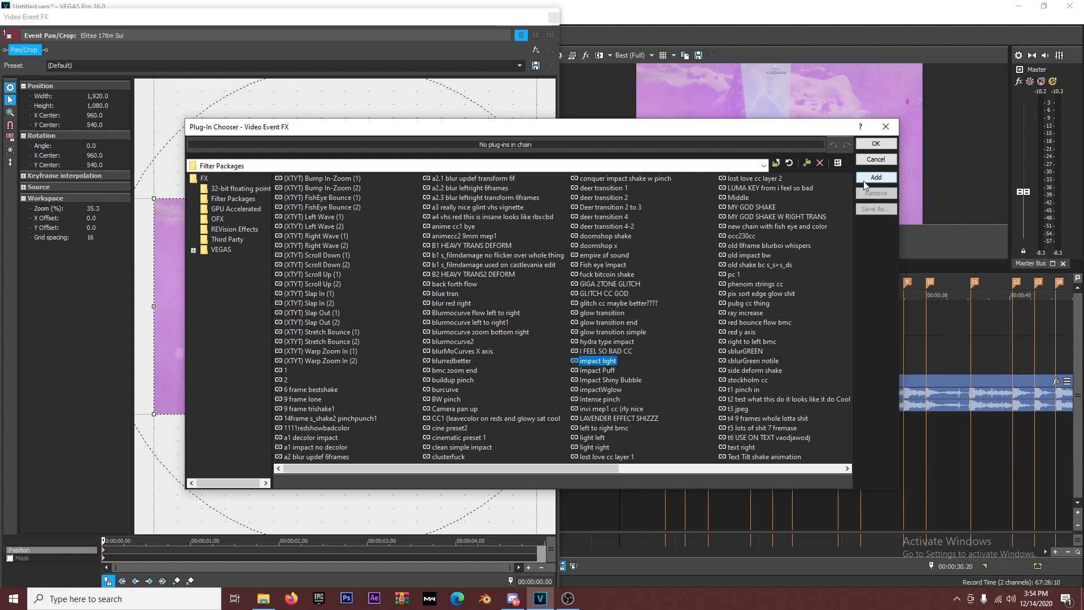
{"action": "left_click", "coordinate": [863, 181]}
{"action": "left_click", "coordinate": [876, 144]}
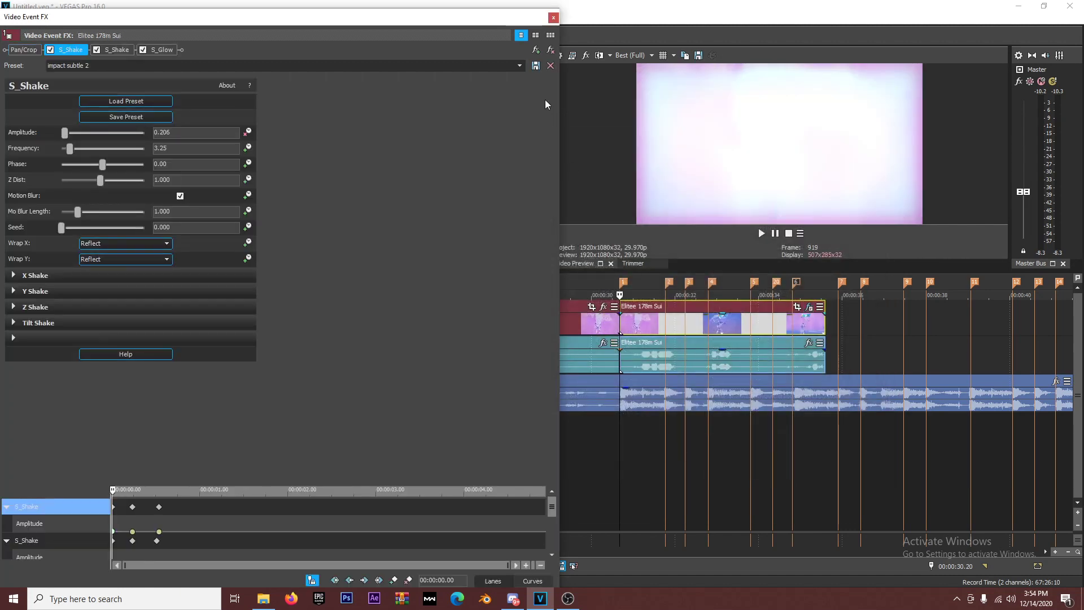
{"action": "left_click", "coordinate": [553, 17]}
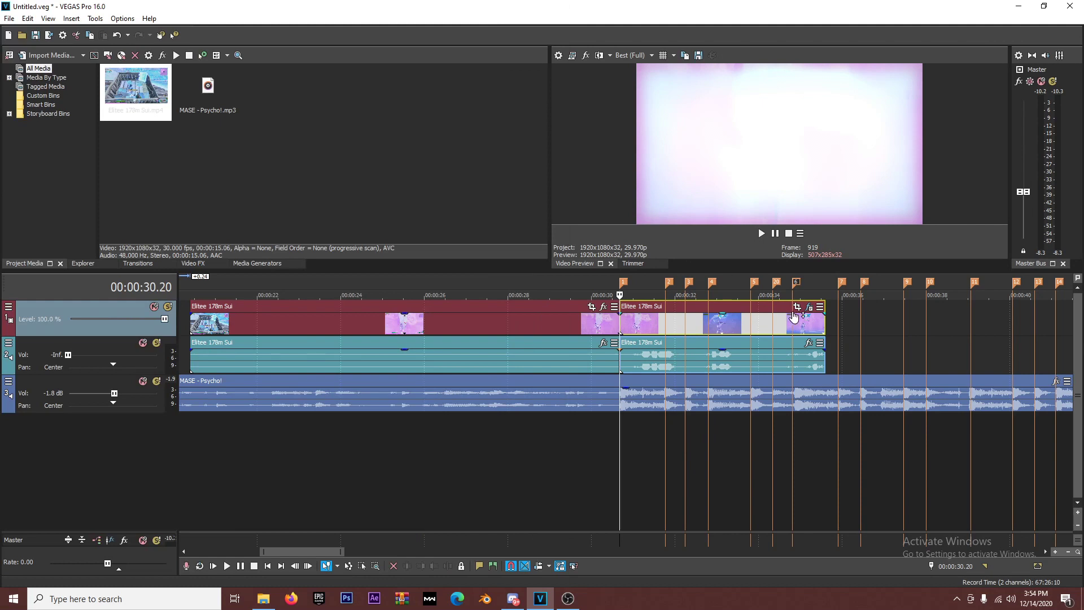
- Zoom the clip in to about 1580×889 in Pan/Crop, restoring full frame at 0.19 s
{"action": "left_click", "coordinate": [797, 306]}
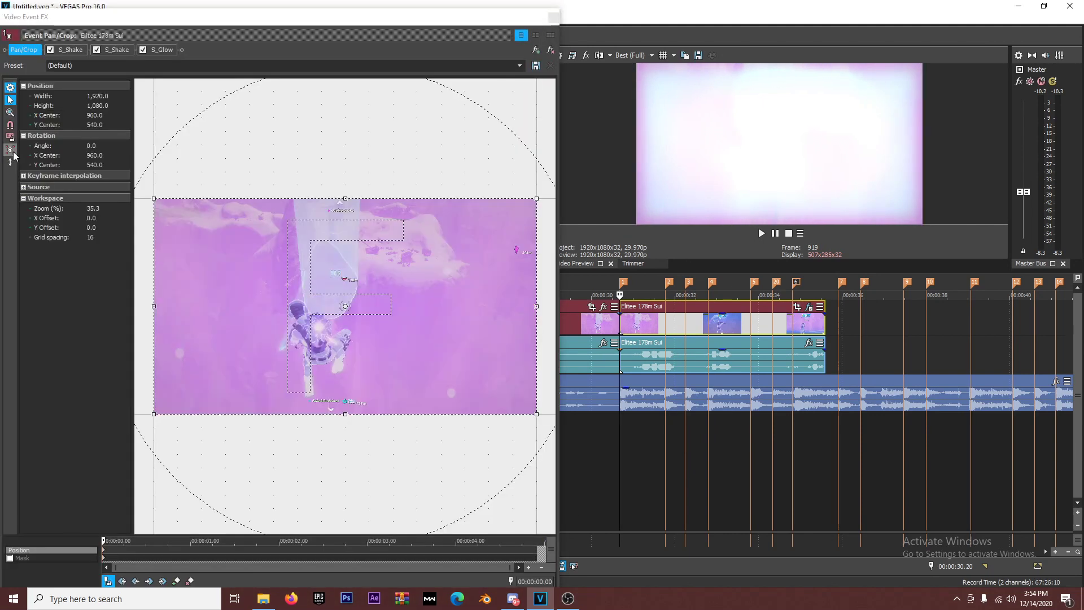
{"action": "left_click", "coordinate": [10, 150]}
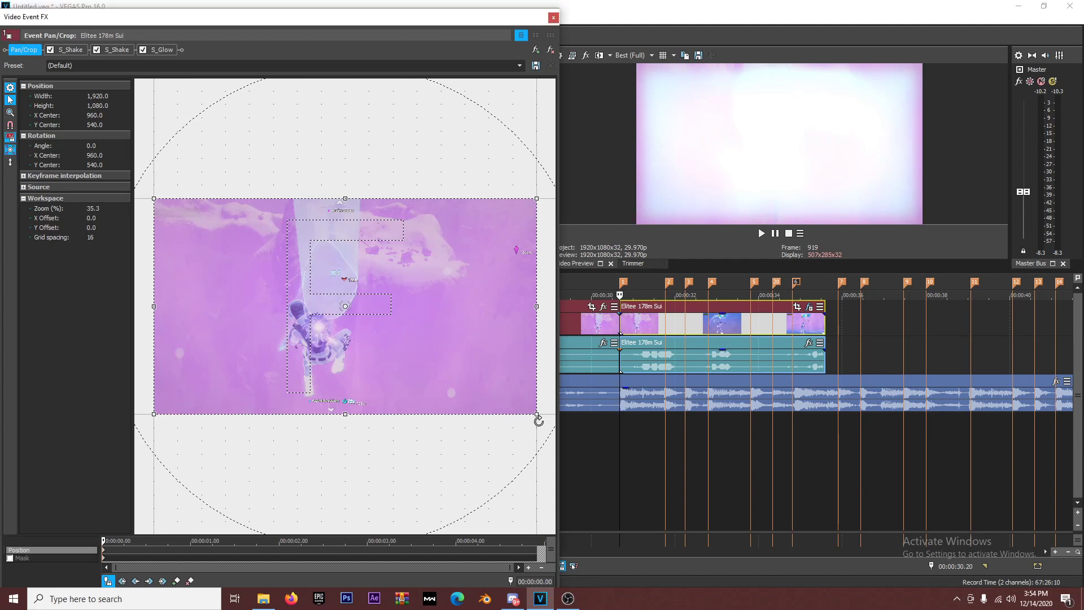
{"action": "left_click_drag", "start_coordinate": [537, 415], "coordinate": [502, 394]}
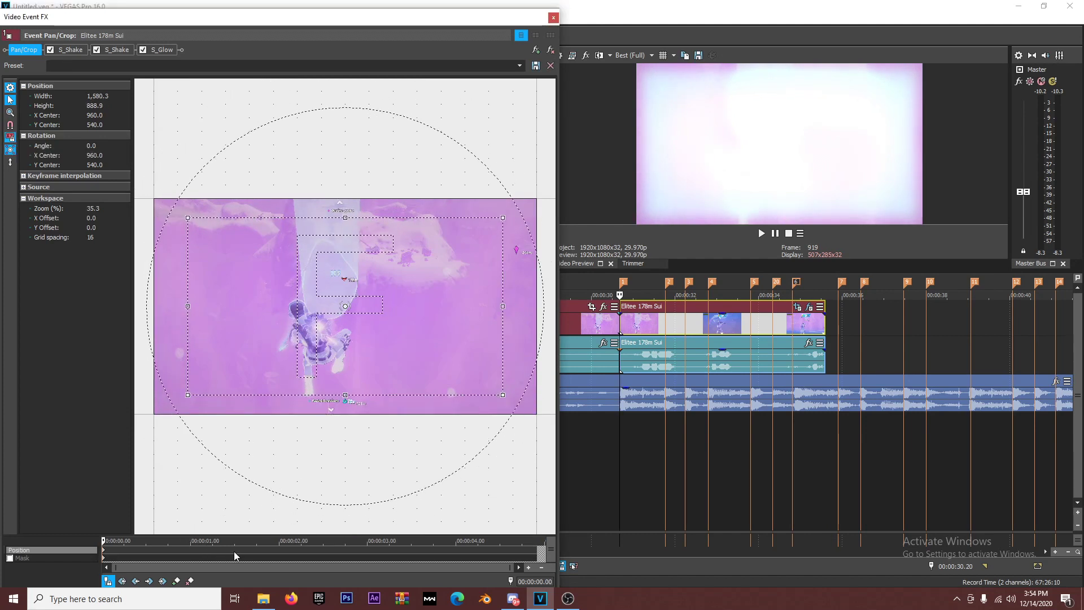
{"action": "key", "text": "space"}
{"action": "scroll", "coordinate": [149, 551], "scroll_direction": "up", "scroll_amount": 3}
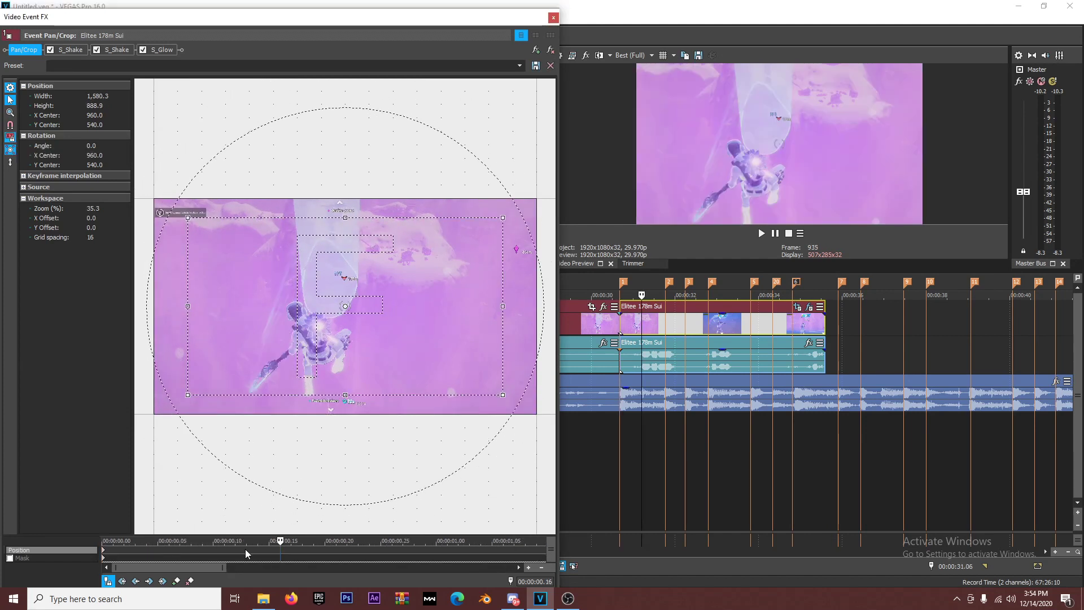
{"action": "left_click", "coordinate": [314, 551]}
{"action": "right_click", "coordinate": [424, 312]}
{"action": "left_click", "coordinate": [448, 323]}
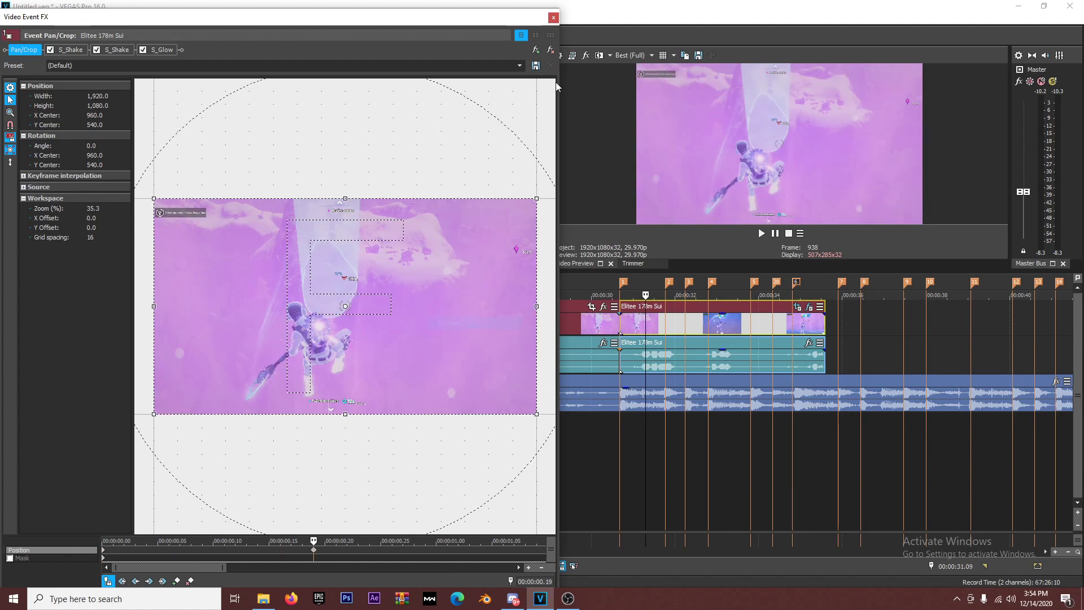
{"action": "left_click", "coordinate": [553, 17]}
{"action": "left_click", "coordinate": [630, 281]}
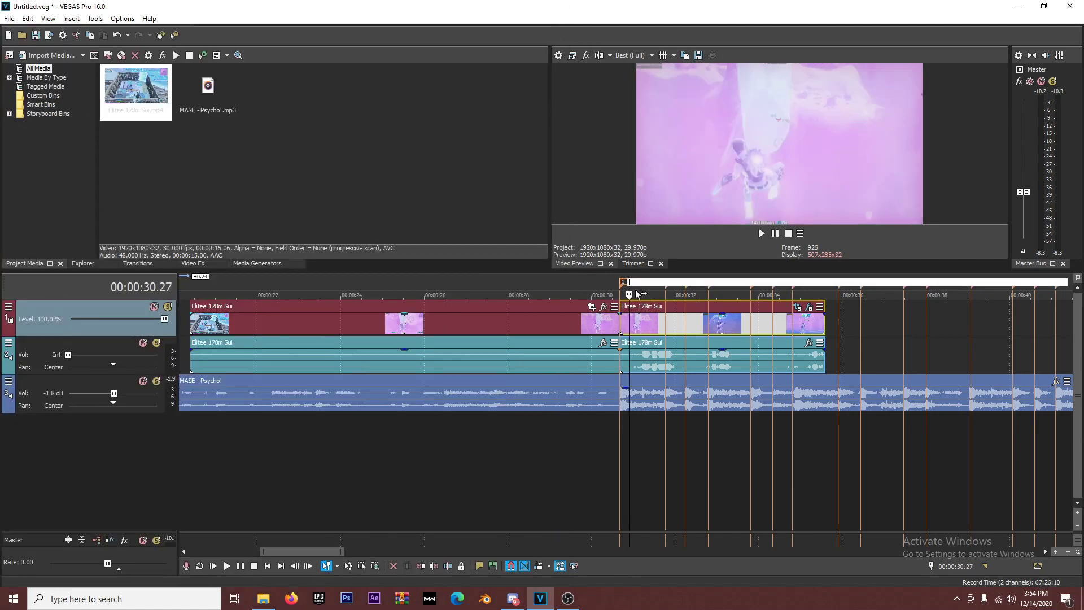
{"action": "double_click", "coordinate": [643, 285]}
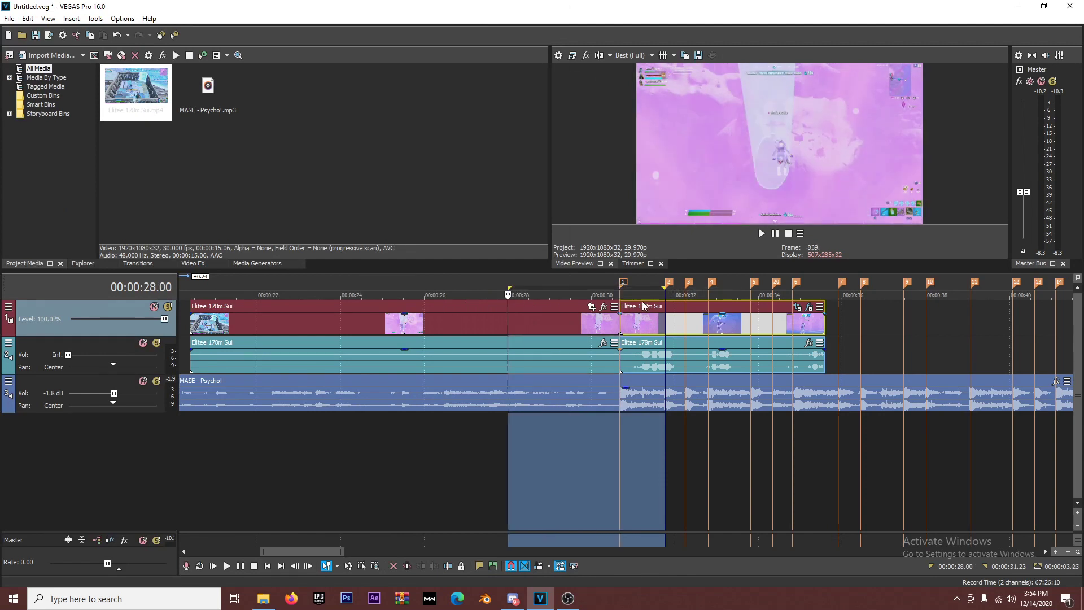
{"action": "left_click_drag", "start_coordinate": [665, 287], "coordinate": [825, 288]}
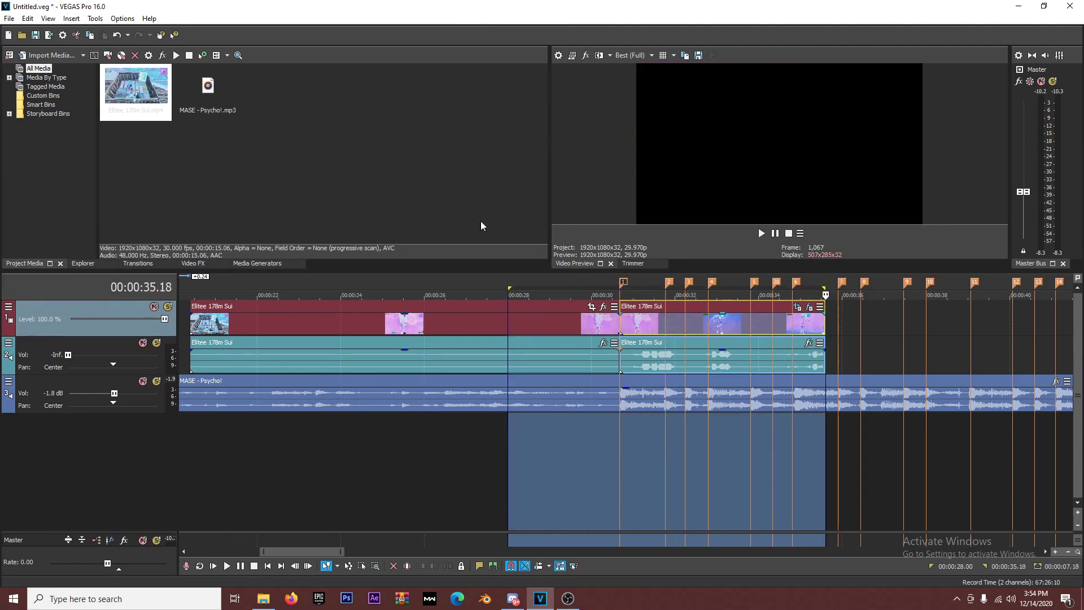
{"action": "key", "text": "Escape"}
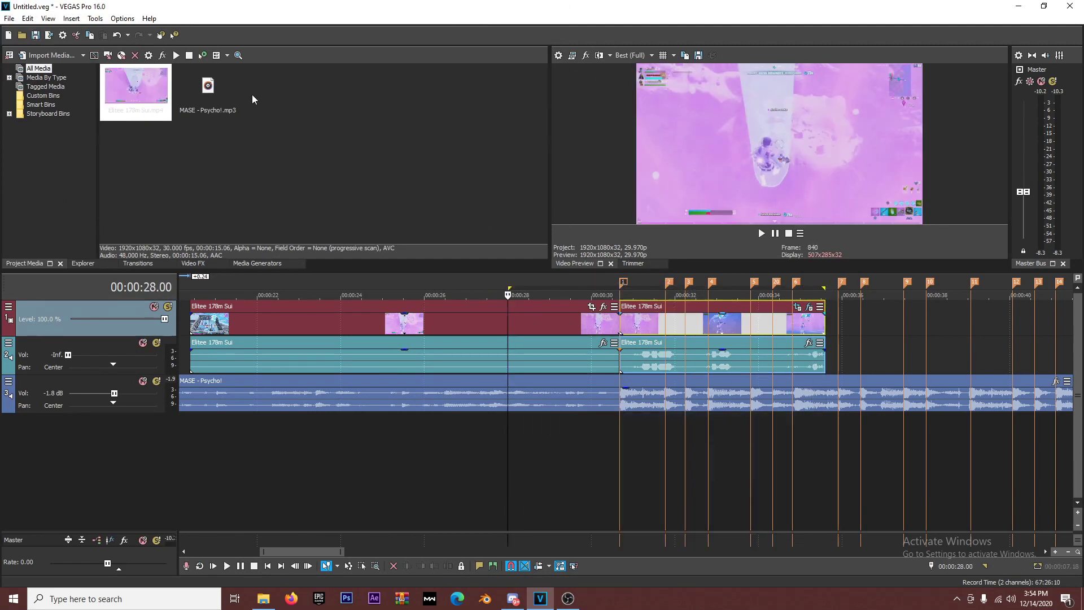
{"action": "key", "text": "space"}
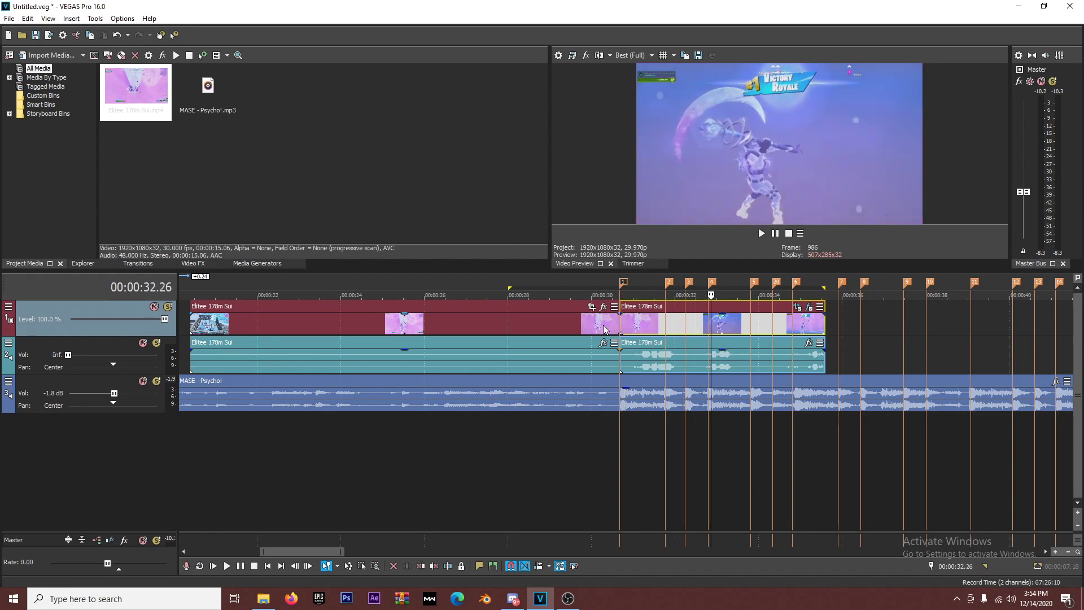
{"action": "left_click", "coordinate": [511, 319], "text": "shift"}
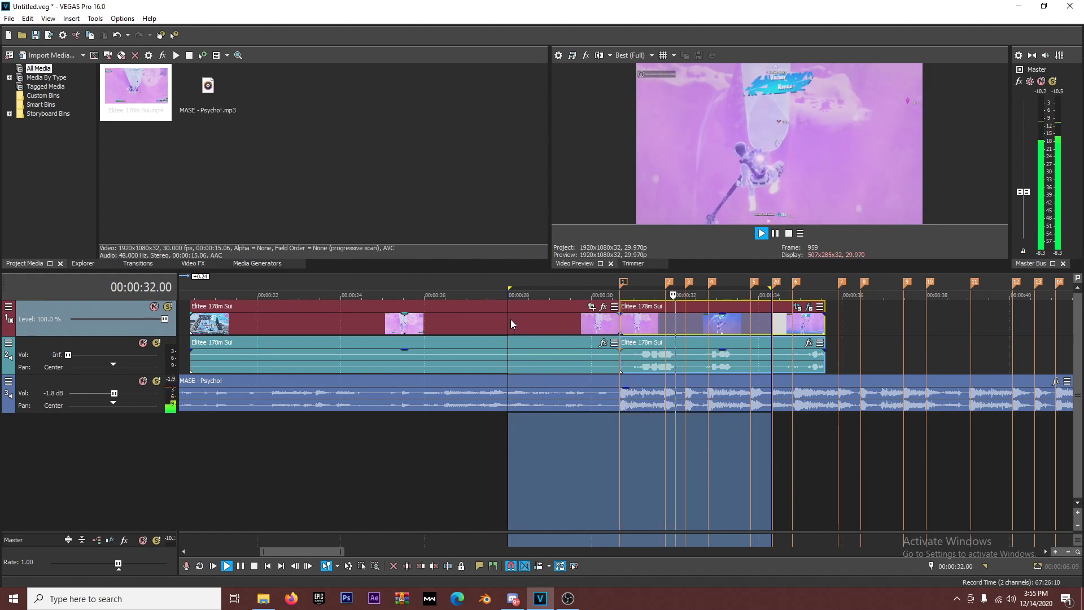
{"action": "key", "text": "space"}
{"action": "left_click", "coordinate": [588, 320]}
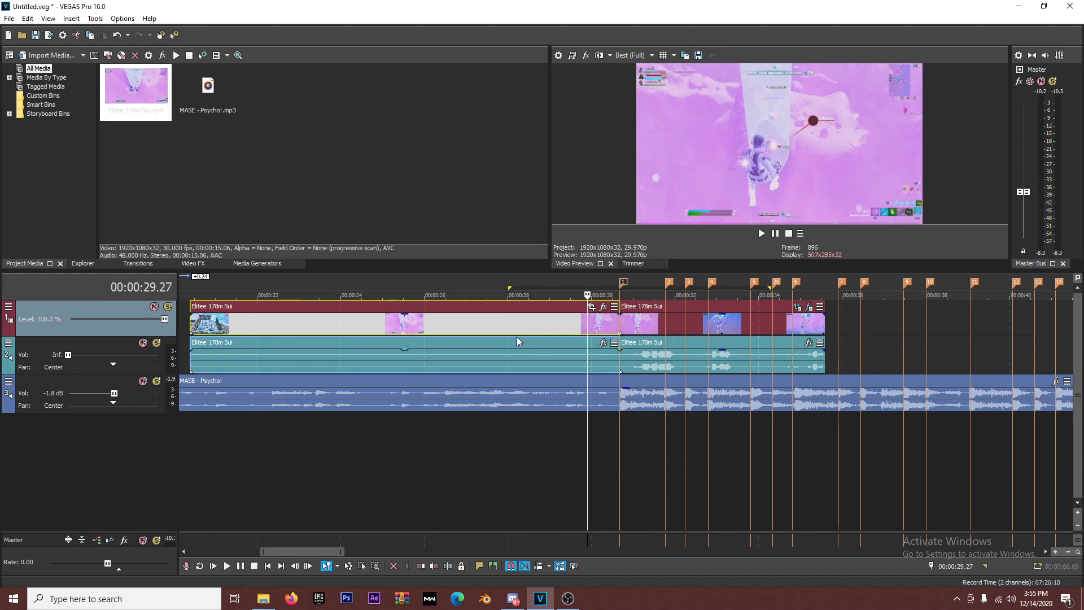
{"action": "left_click", "coordinate": [573, 327]}
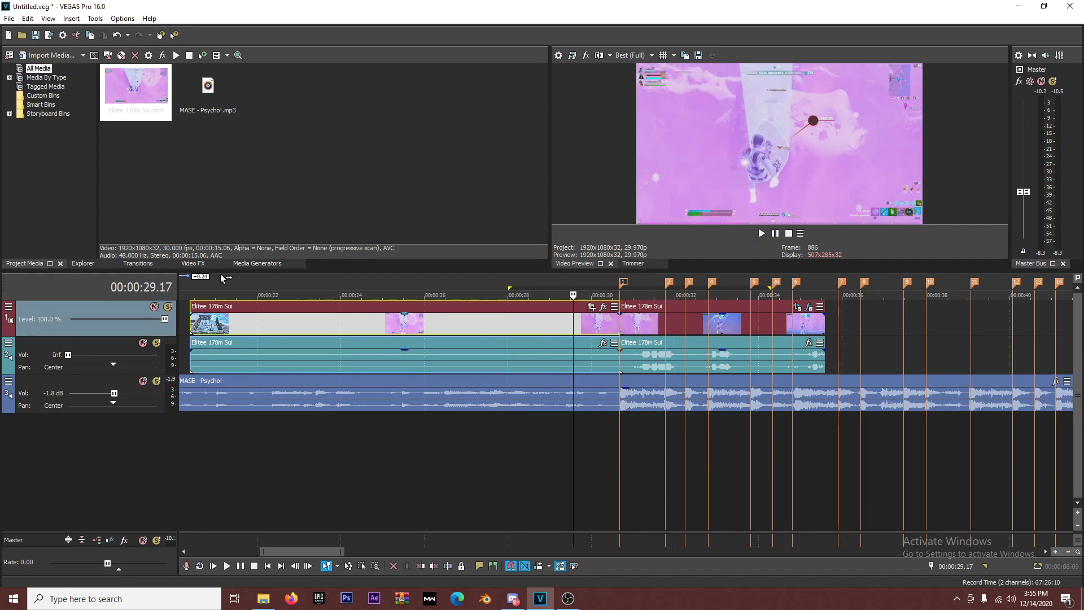
- Apply the 75% Black and White preset (blend 0.750) to the gameplay clip
{"action": "left_click", "coordinate": [191, 264]}
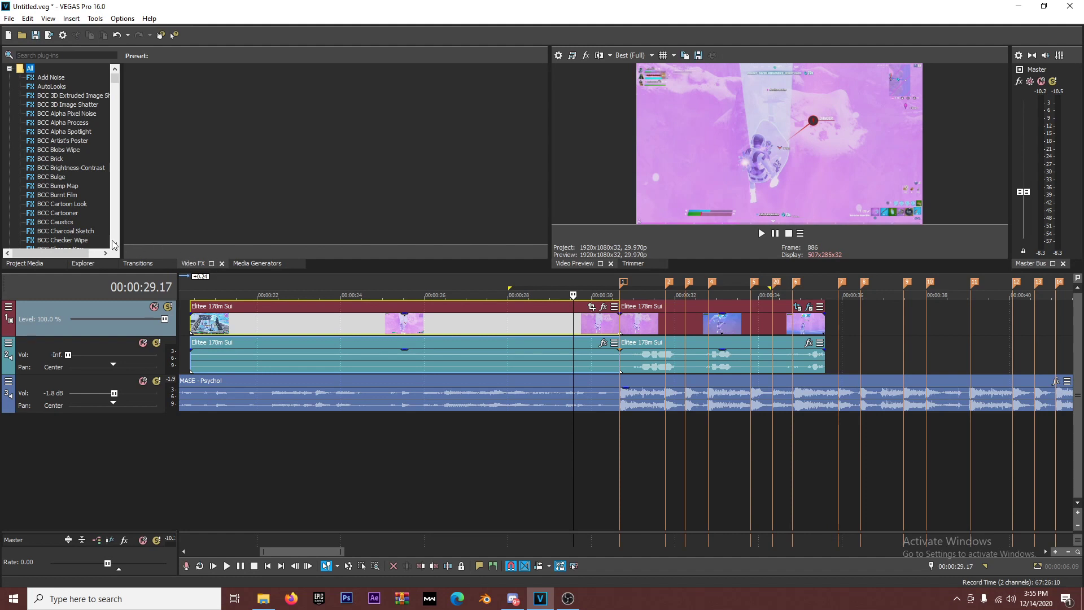
{"action": "scroll", "coordinate": [83, 170], "scroll_direction": "down", "scroll_amount": 12}
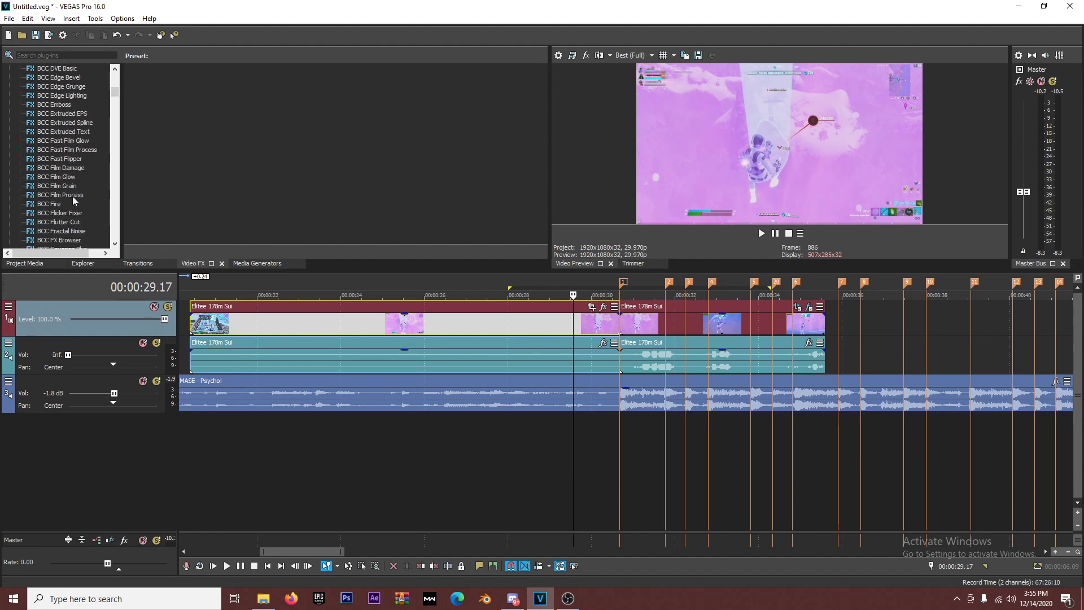
{"action": "scroll", "coordinate": [71, 198], "scroll_direction": "down", "scroll_amount": 15}
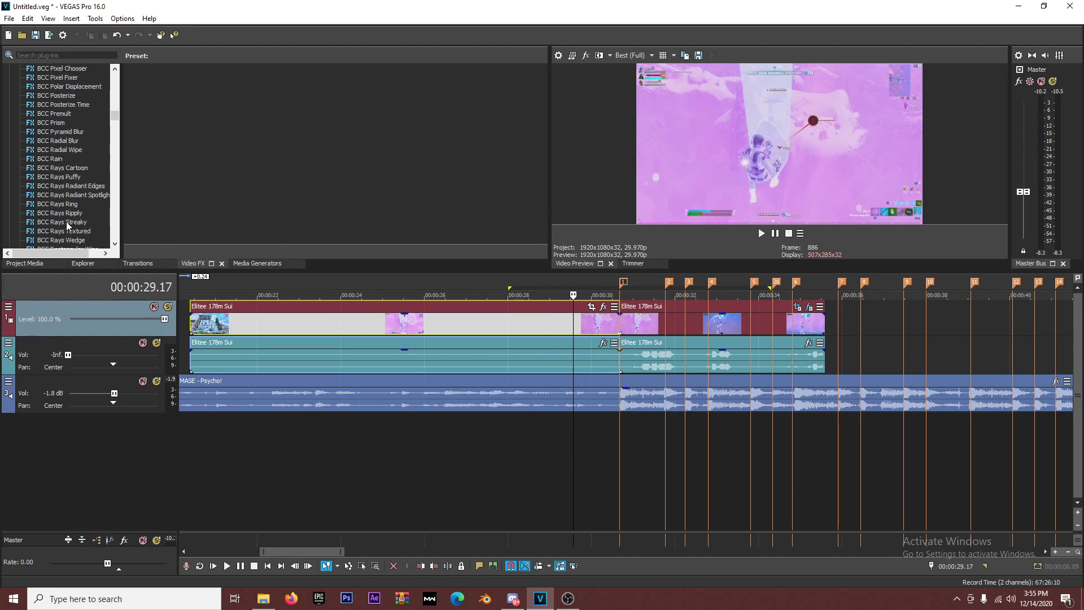
{"action": "scroll", "coordinate": [66, 223], "scroll_direction": "down", "scroll_amount": 12}
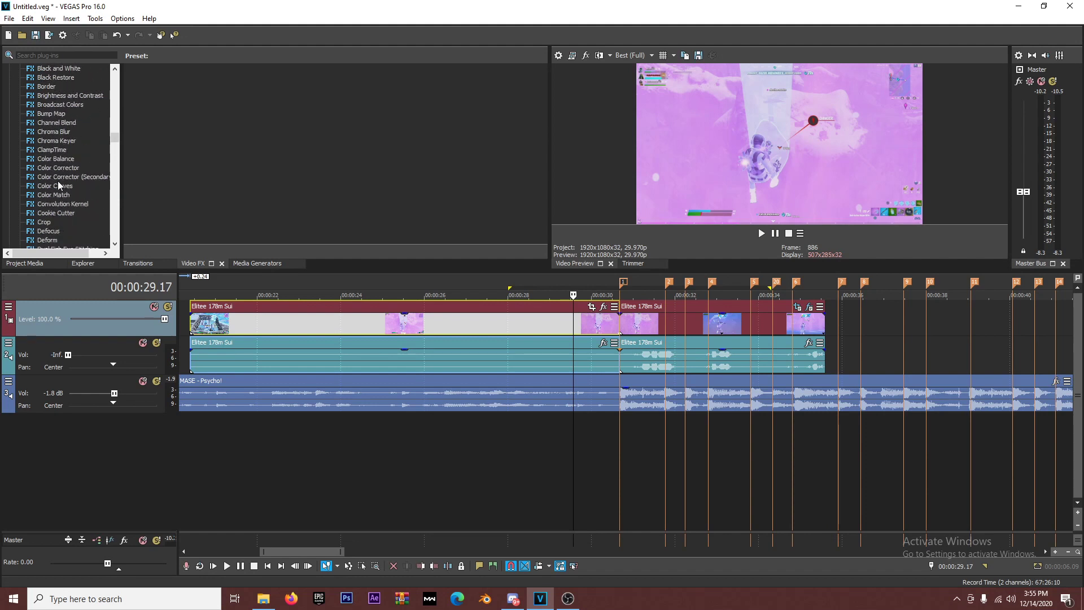
{"action": "scroll", "coordinate": [42, 188], "scroll_direction": "up", "scroll_amount": 1}
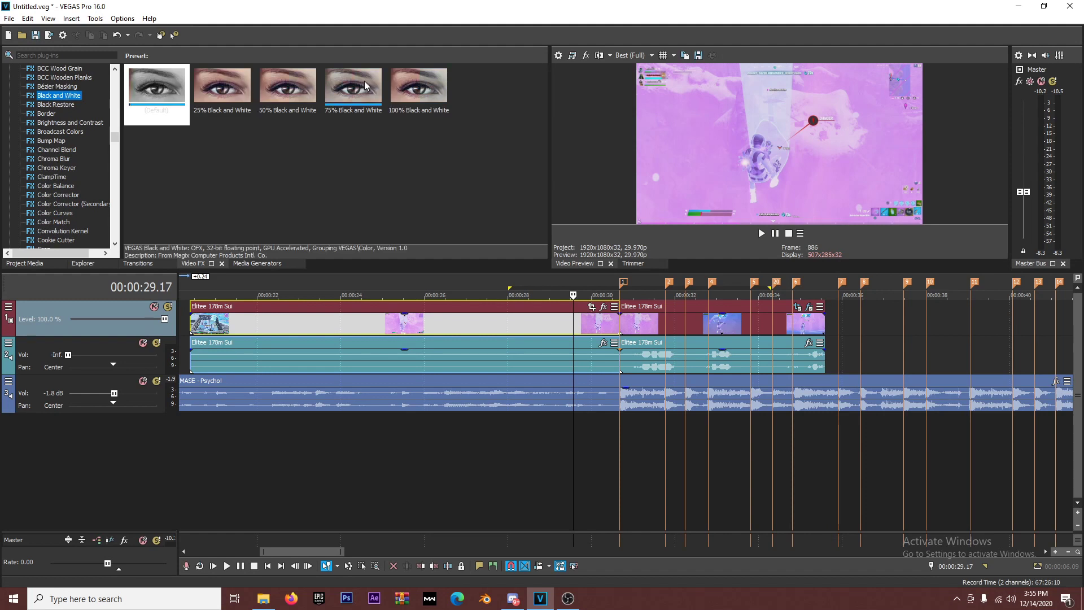
{"action": "left_click_drag", "start_coordinate": [354, 90], "coordinate": [463, 129]}
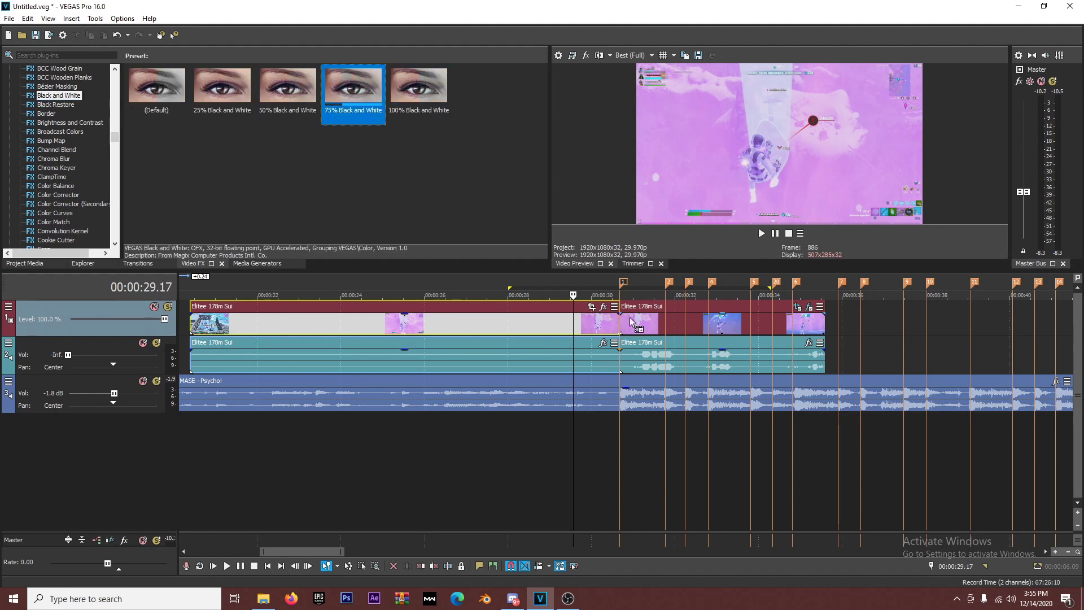
{"action": "left_click_drag", "start_coordinate": [631, 321], "coordinate": [611, 323]}
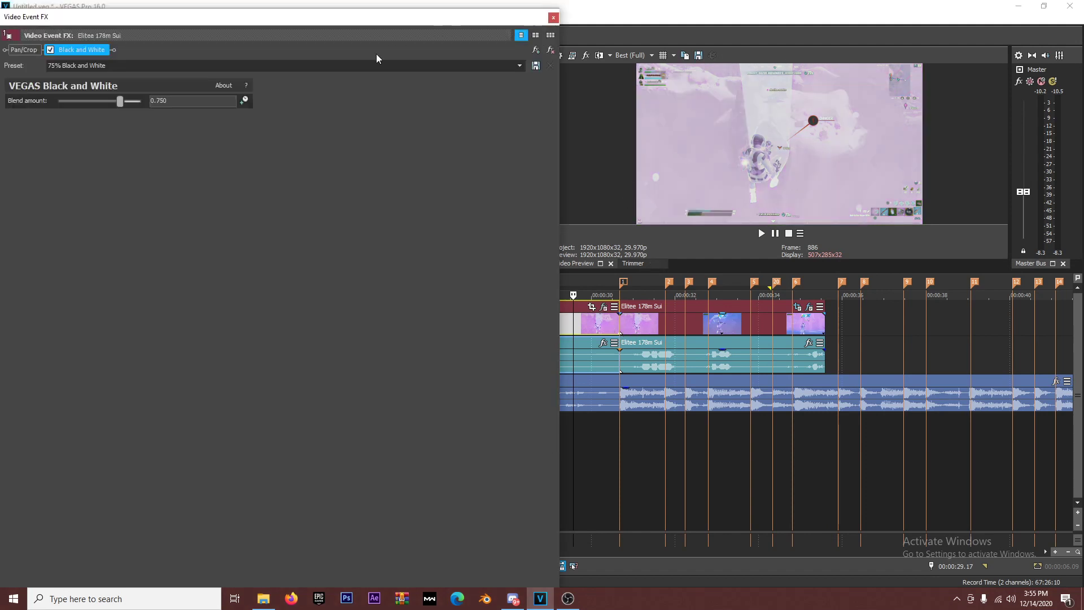
- Keyframe the Black and White blend, moving the start keyframe to 08.09 at about 0.114
{"action": "left_click", "coordinate": [244, 101]}
{"action": "left_click_drag", "start_coordinate": [301, 483], "coordinate": [302, 282]}
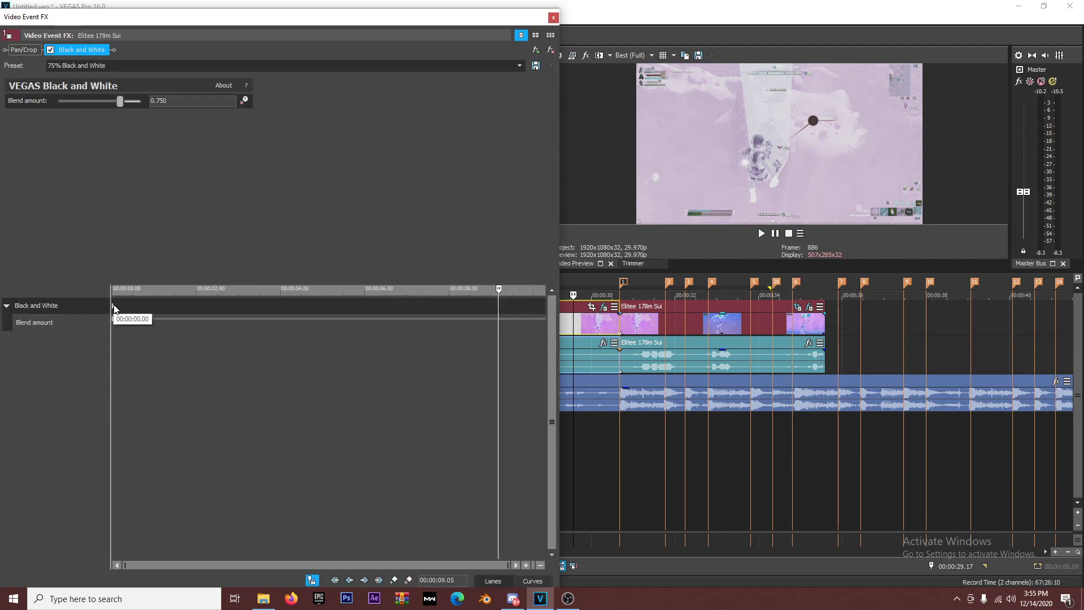
{"action": "left_click_drag", "start_coordinate": [112, 305], "coordinate": [463, 309]}
{"action": "left_click", "coordinate": [463, 309]}
{"action": "key", "text": "space"}
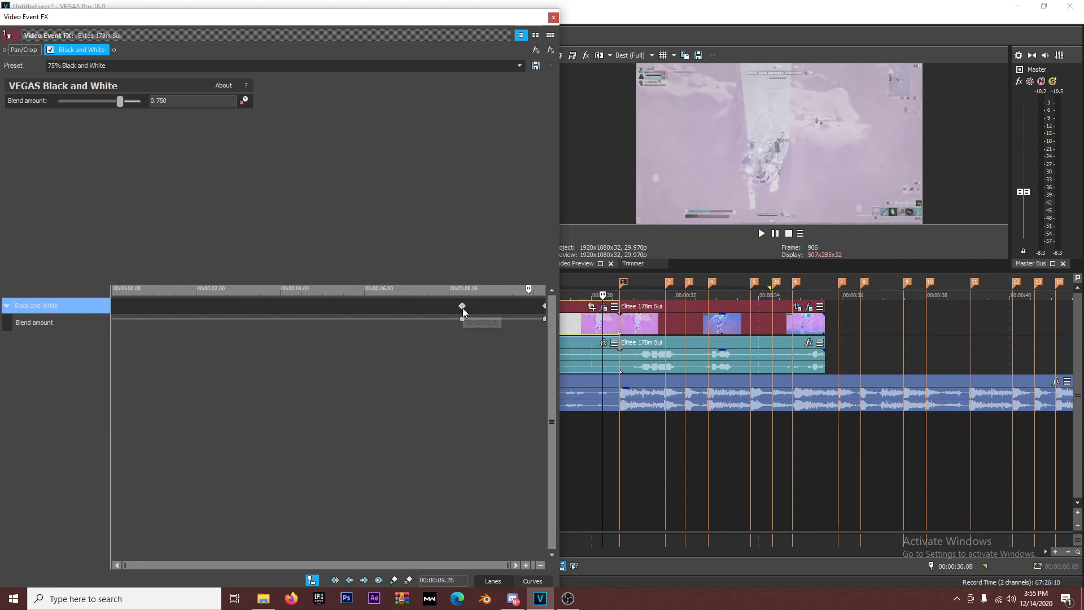
{"action": "left_click", "coordinate": [545, 306]}
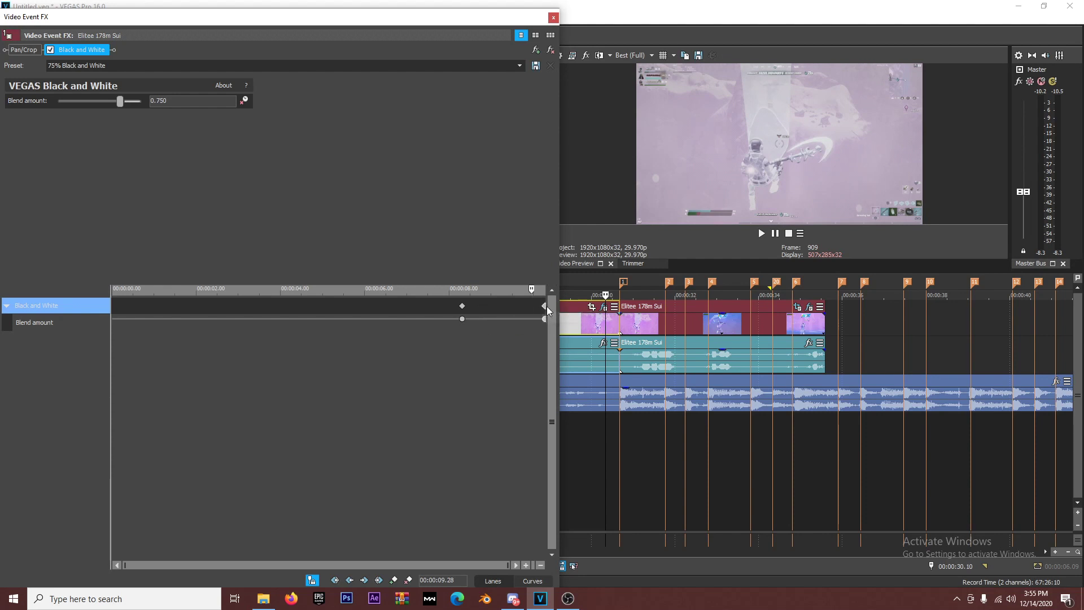
{"action": "left_click", "coordinate": [462, 305]}
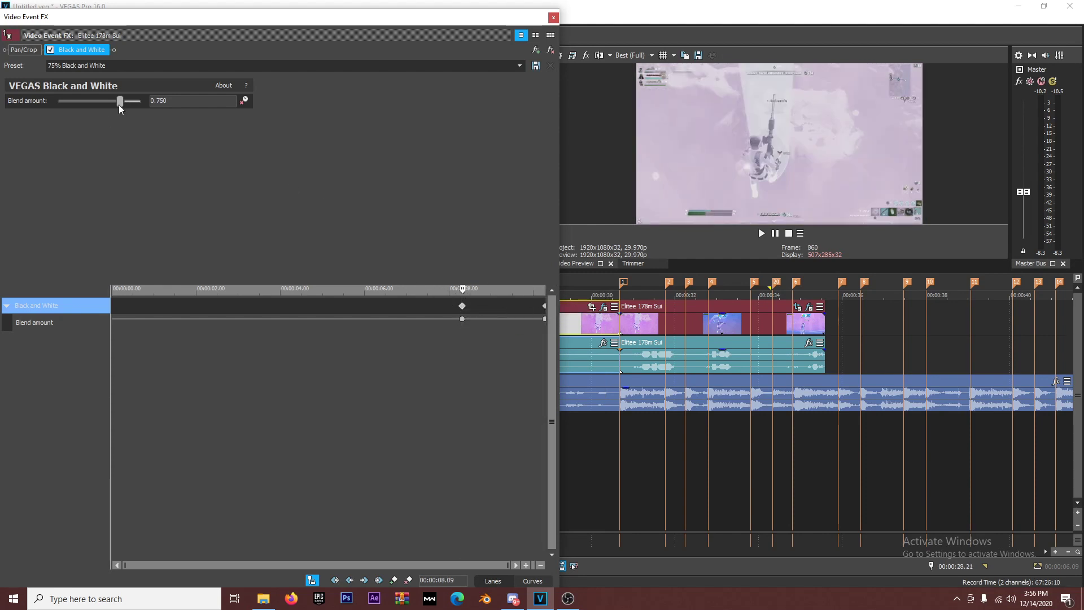
{"action": "left_click_drag", "start_coordinate": [119, 101], "coordinate": [65, 101]}
- Give the blend keyframe a Slow Fade interpolation and close the effect window
{"action": "left_click", "coordinate": [469, 310]}
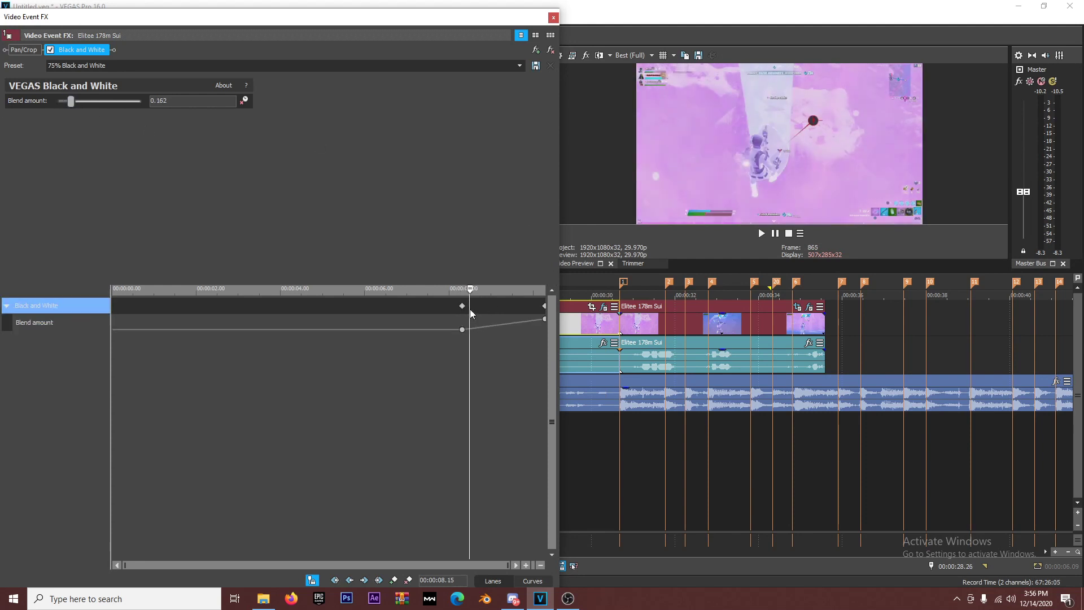
{"action": "left_click", "coordinate": [462, 329]}
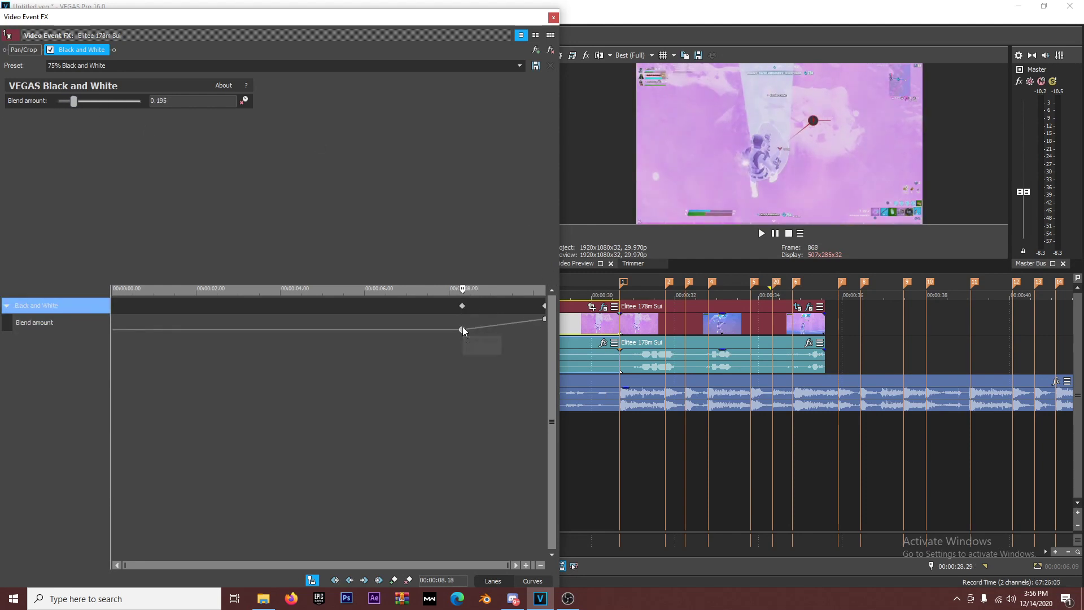
{"action": "right_click", "coordinate": [463, 330]}
{"action": "left_click", "coordinate": [501, 449]}
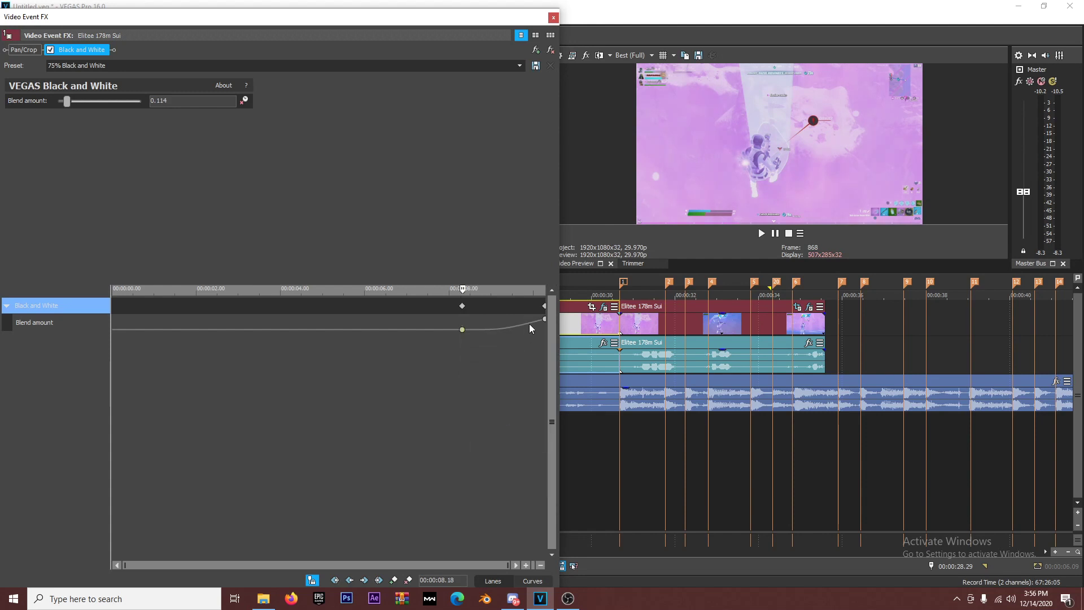
{"action": "right_click", "coordinate": [544, 320]}
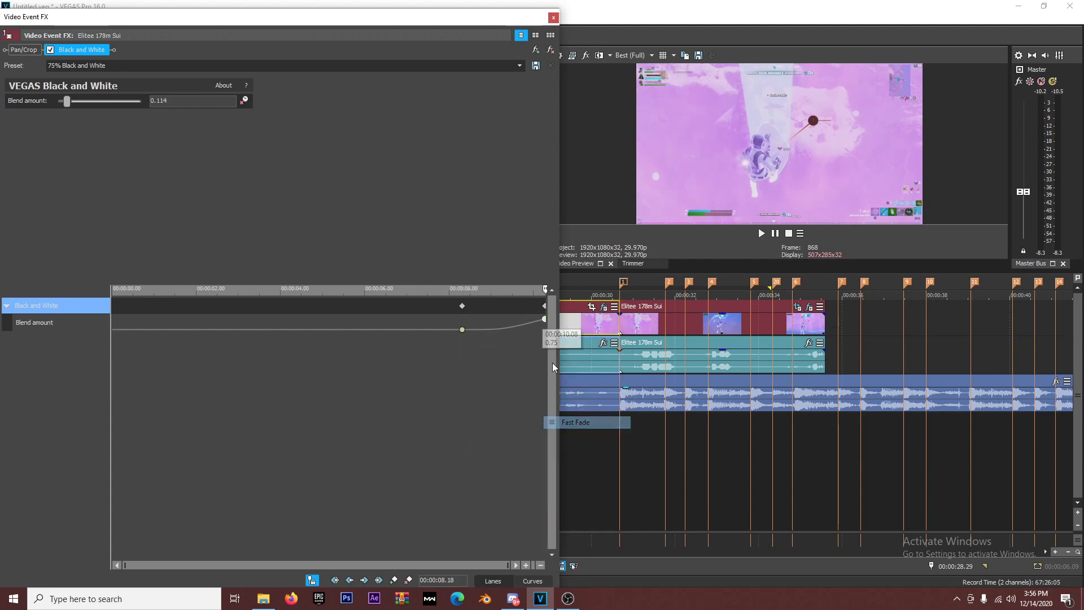
{"action": "left_click", "coordinate": [577, 434]}
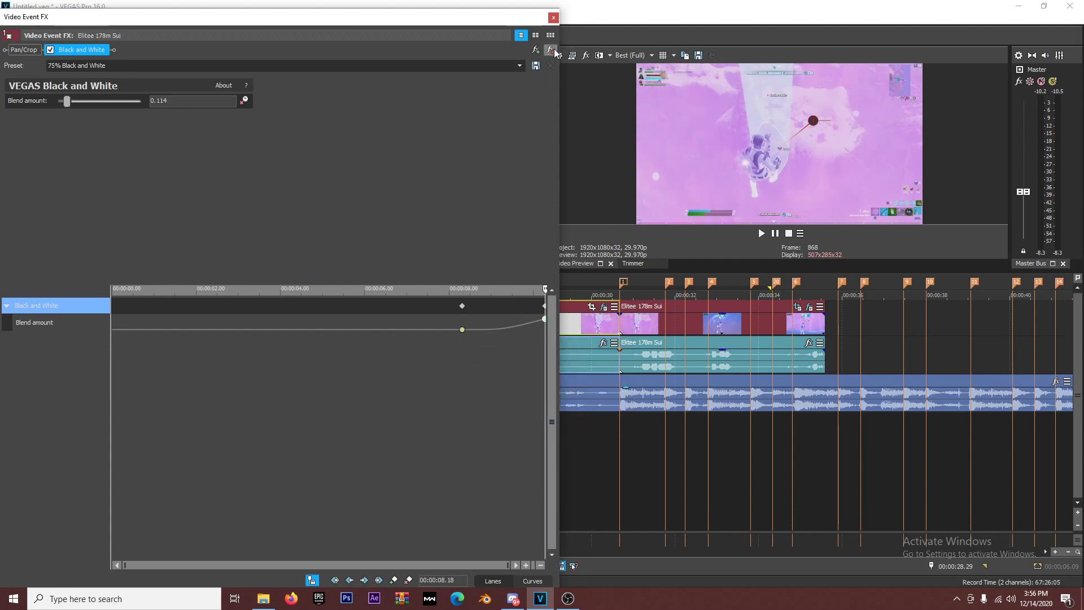
{"action": "left_click", "coordinate": [554, 19]}
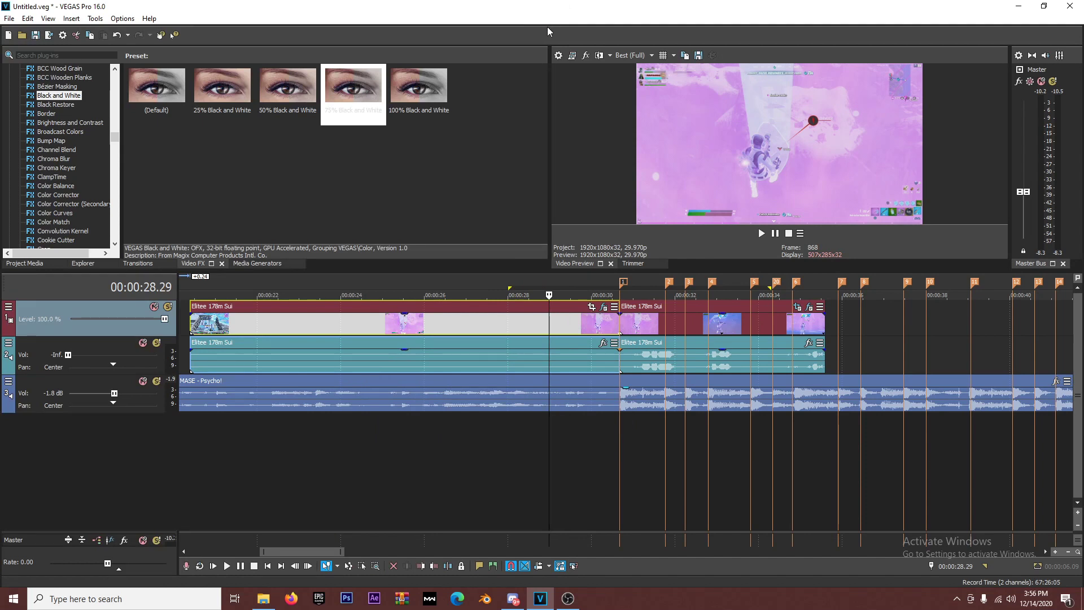
- Apply the Pinch/Punch Maximum Pinch preset to the gameplay clip
{"action": "scroll", "coordinate": [78, 193], "scroll_direction": "down", "scroll_amount": 7}
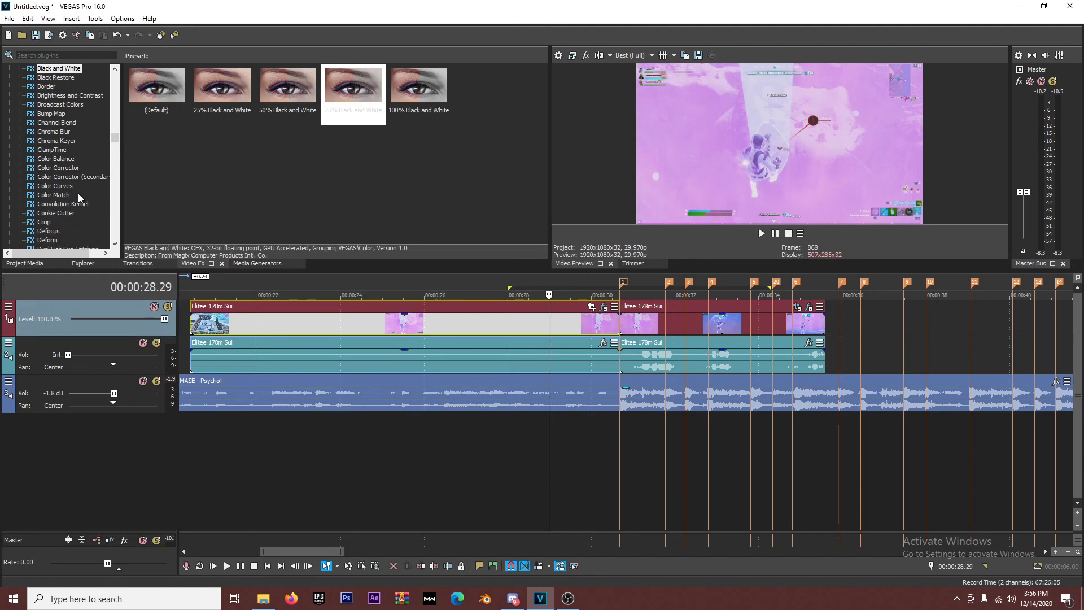
{"action": "scroll", "coordinate": [71, 195], "scroll_direction": "down", "scroll_amount": 7}
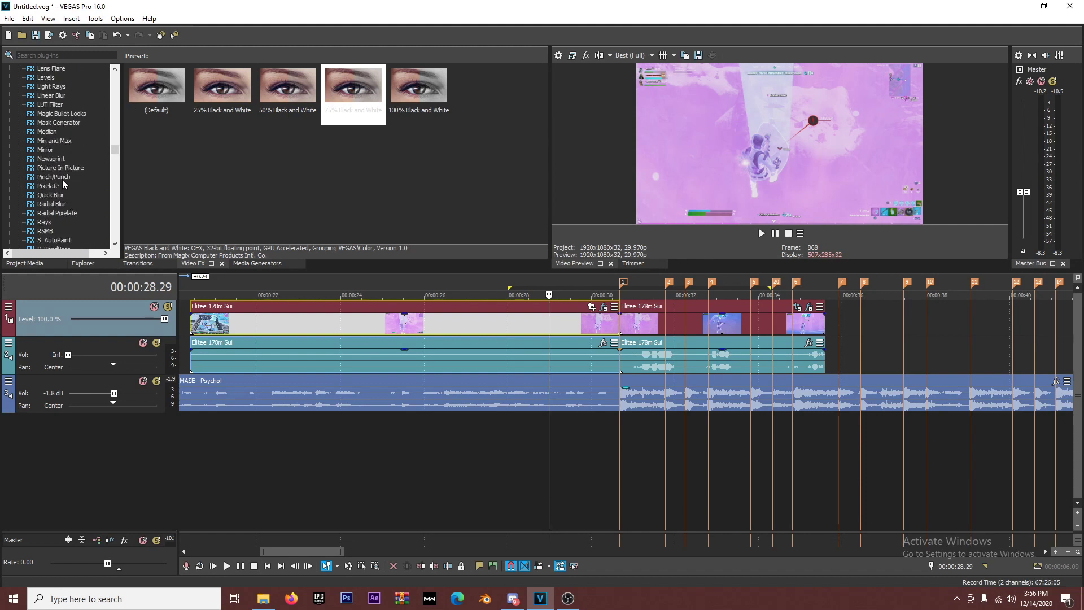
{"action": "left_click", "coordinate": [61, 177]}
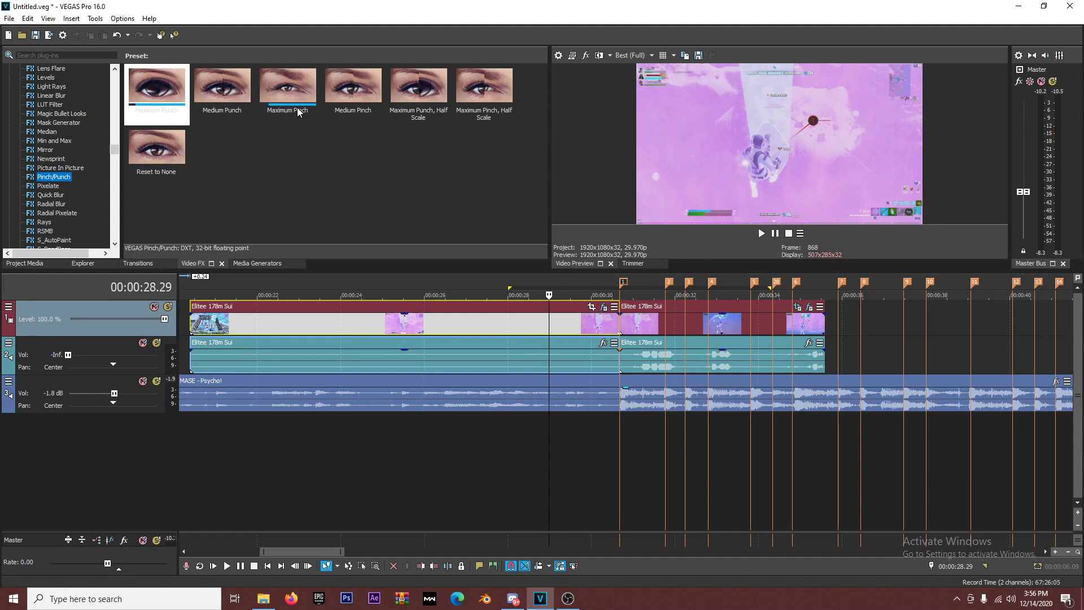
{"action": "left_click_drag", "start_coordinate": [297, 111], "coordinate": [614, 331]}
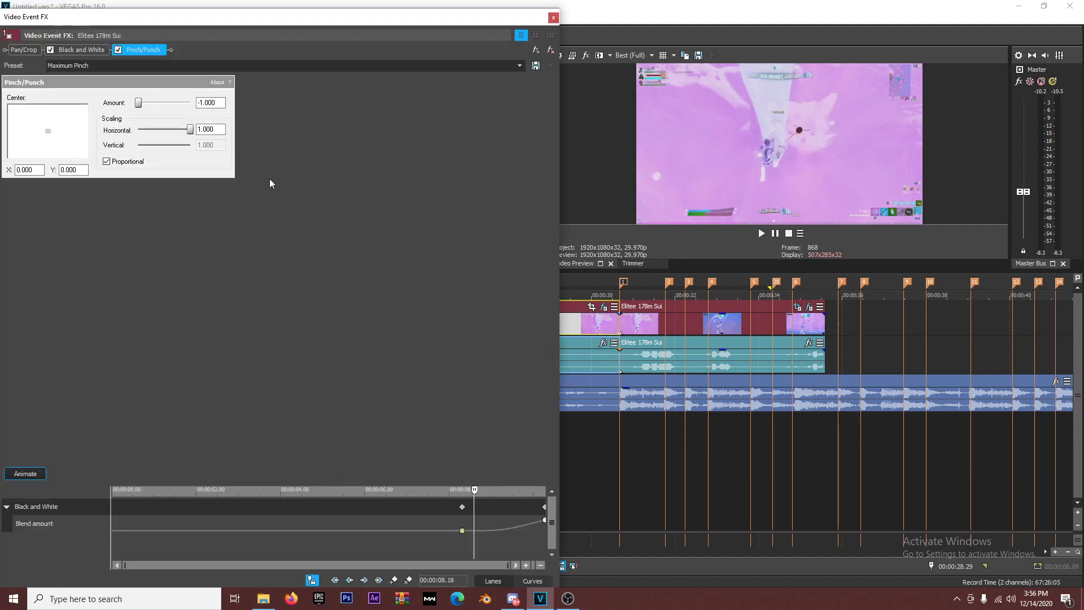
- Keyframe the pinch Amount to 0 two frames before the clip's end
{"action": "left_click", "coordinate": [25, 473]}
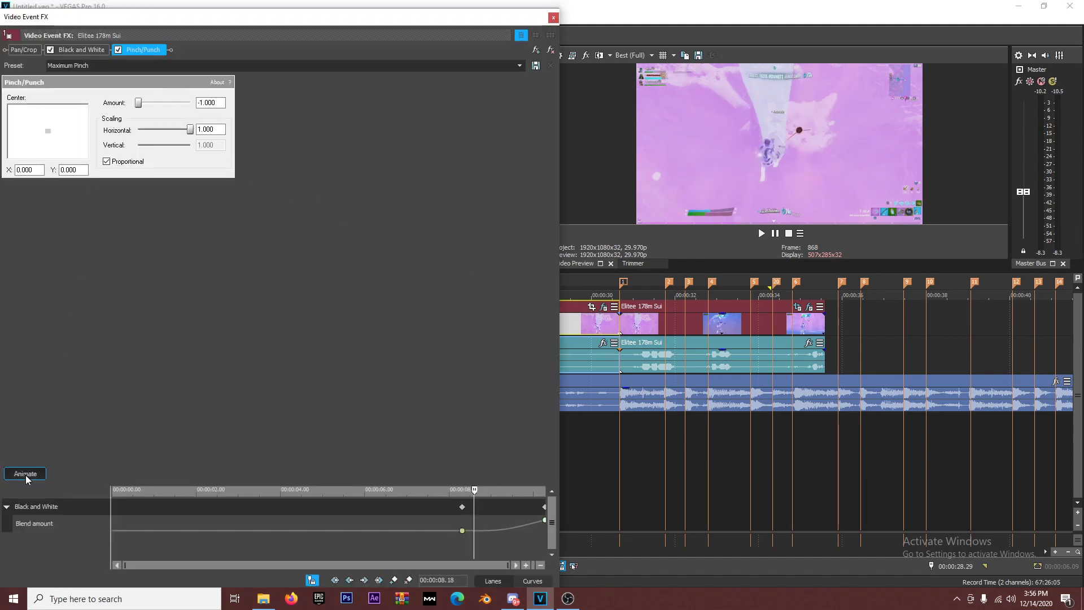
{"action": "left_click_drag", "start_coordinate": [311, 483], "coordinate": [215, 306]}
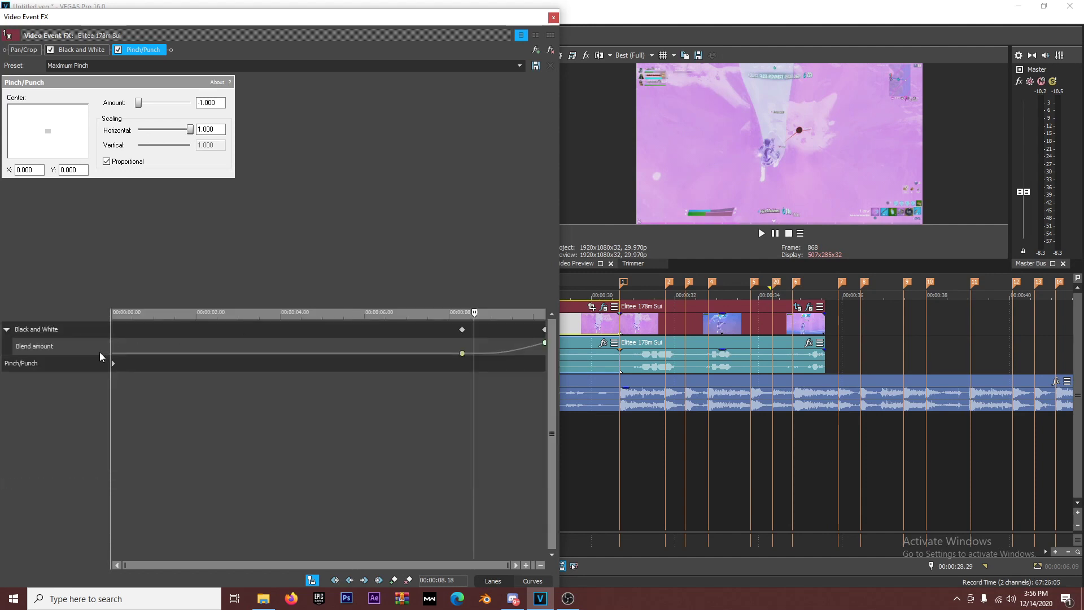
{"action": "left_click", "coordinate": [112, 363]}
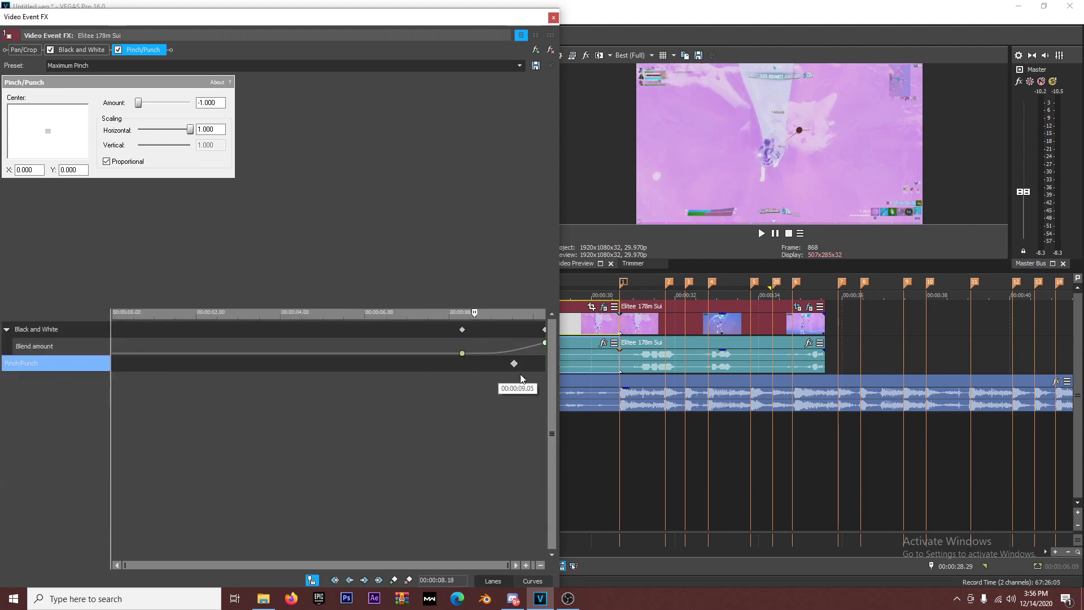
{"action": "left_click", "coordinate": [544, 365]}
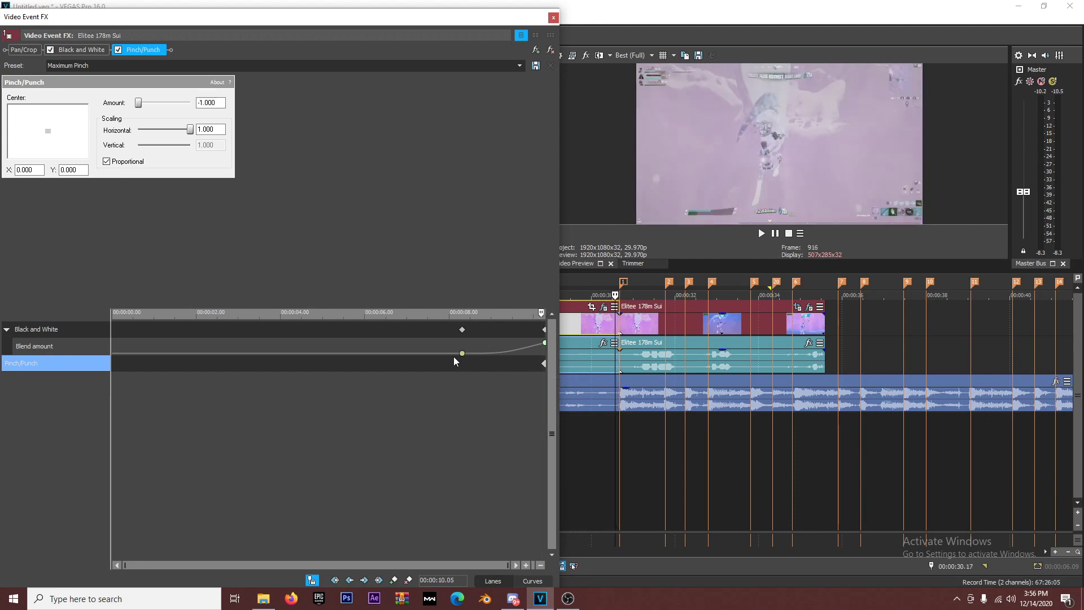
{"action": "key", "text": "Left"}
{"action": "key", "text": "Left"}
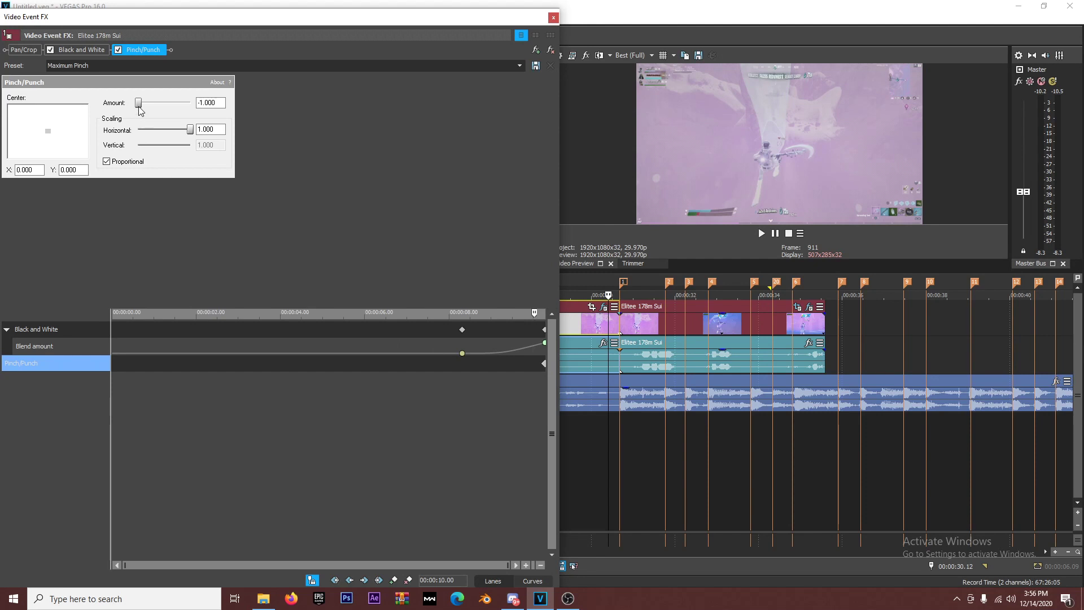
{"action": "left_click", "coordinate": [225, 103]}
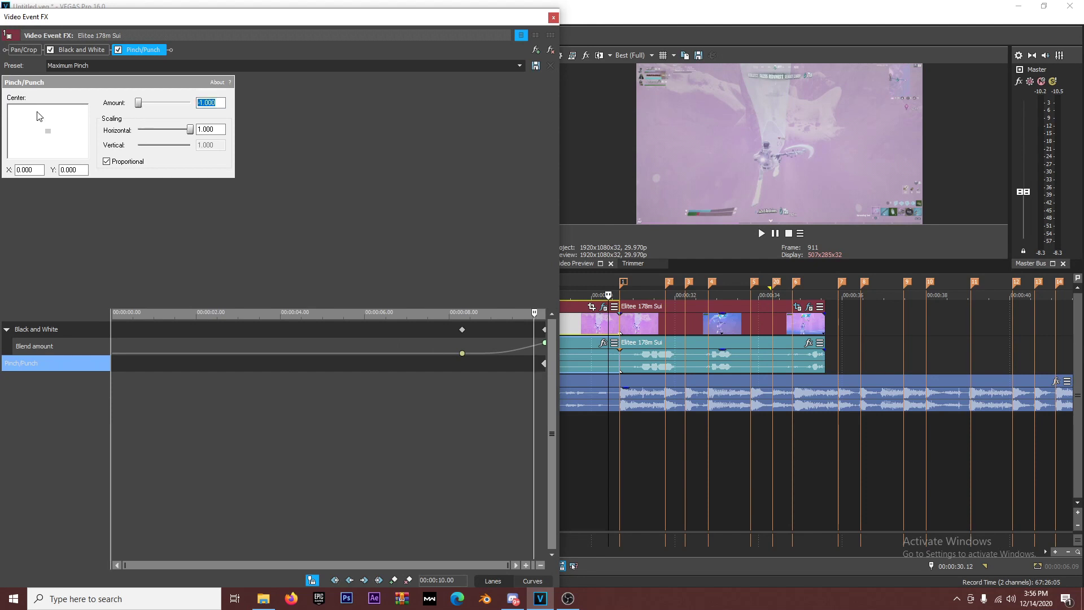
{"action": "key", "text": "Return"}
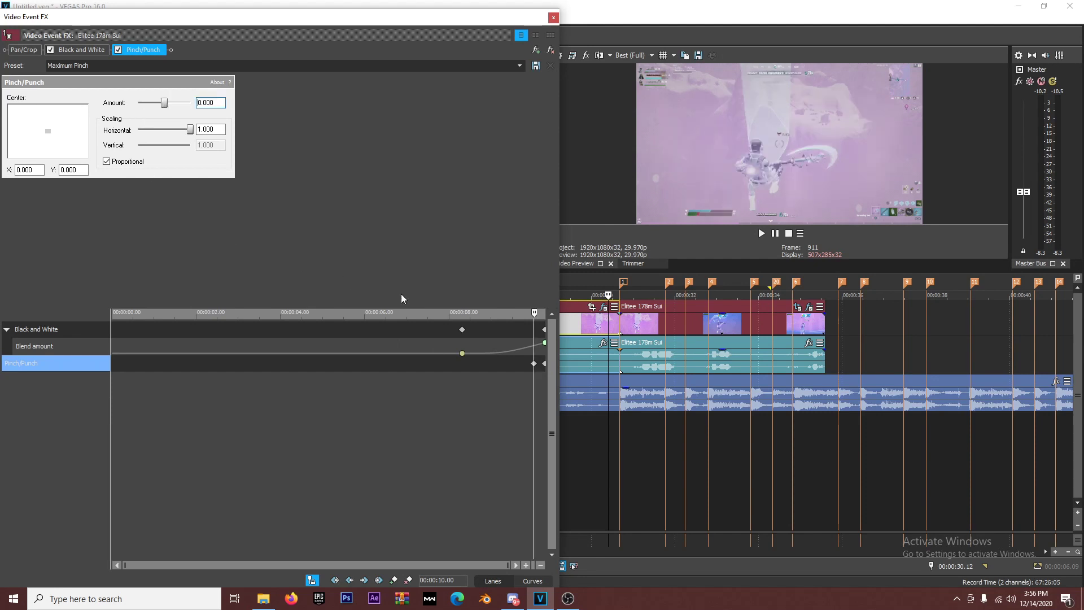
{"action": "key", "text": "space"}
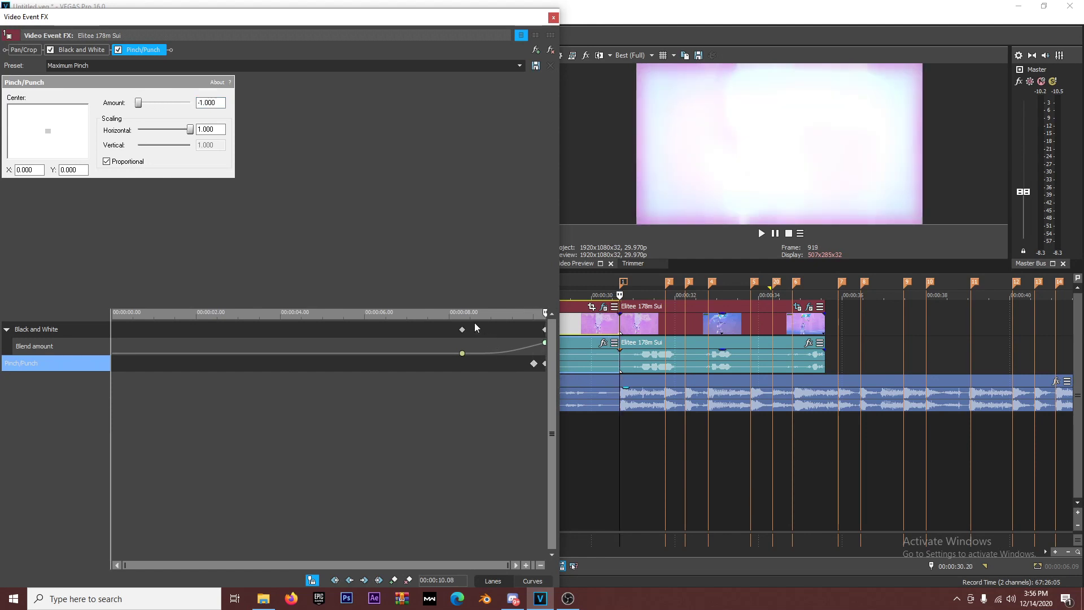
- Close the effect window and preview the loop region from its start
{"action": "left_click", "coordinate": [553, 17]}
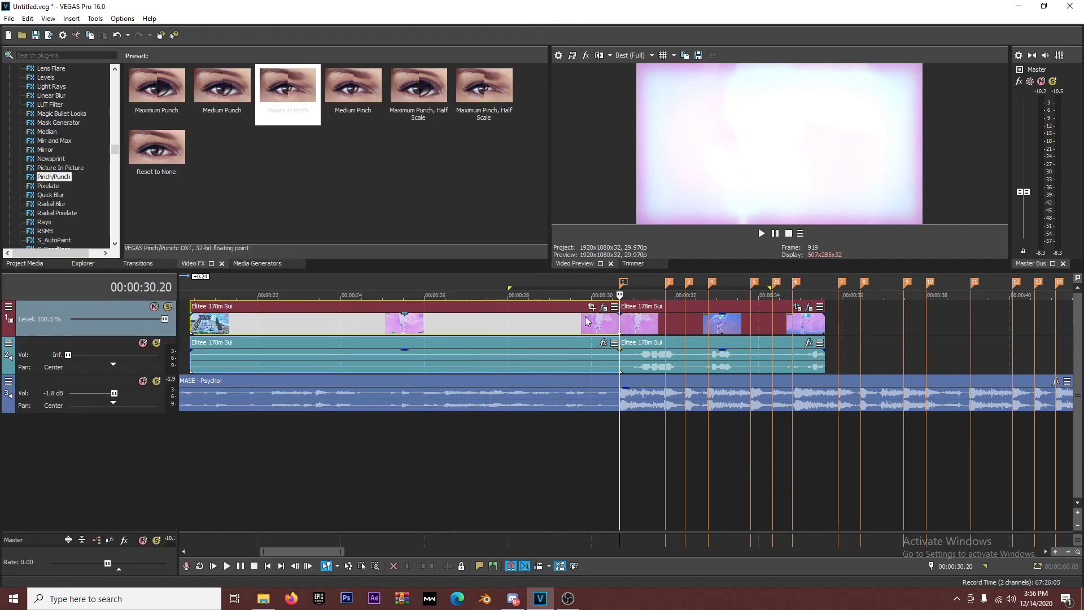
{"action": "key", "text": "Home"}
{"action": "key", "text": "space"}
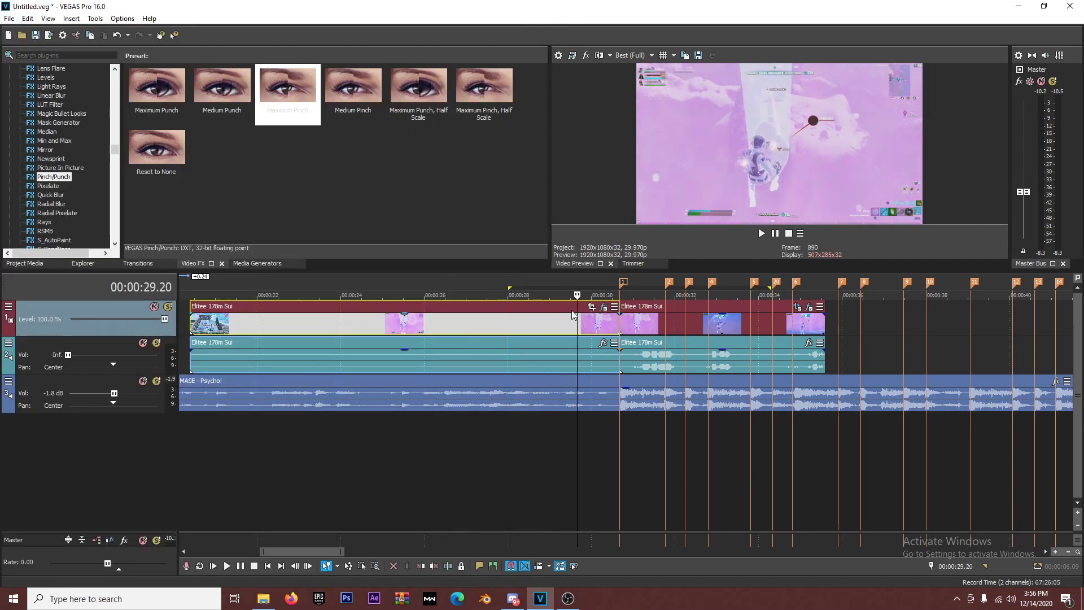
{"action": "key", "text": "space"}
{"action": "key", "text": "space"}
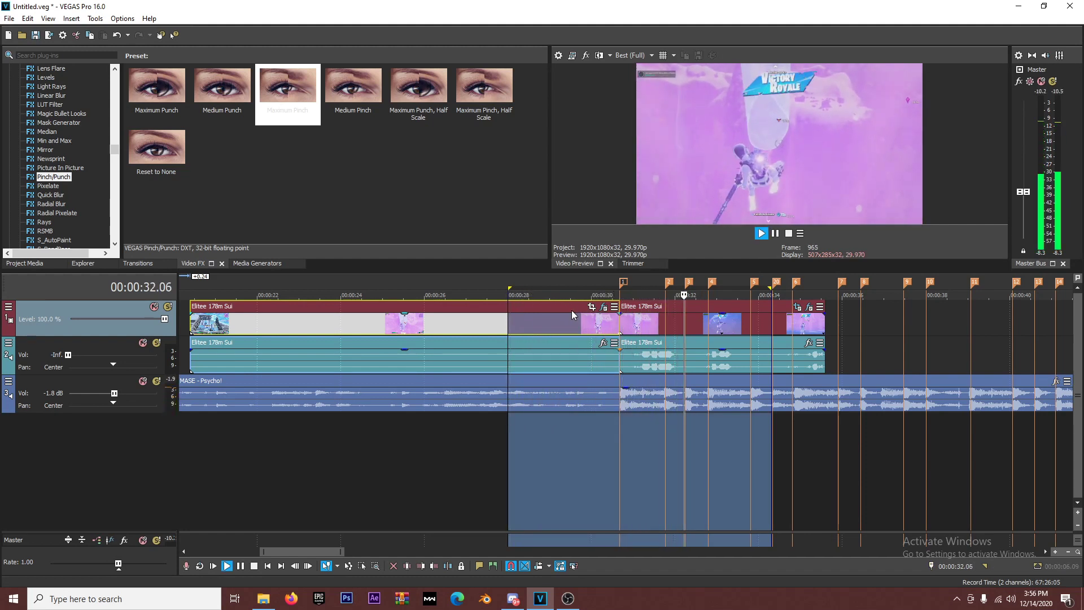
{"action": "key", "text": "space"}
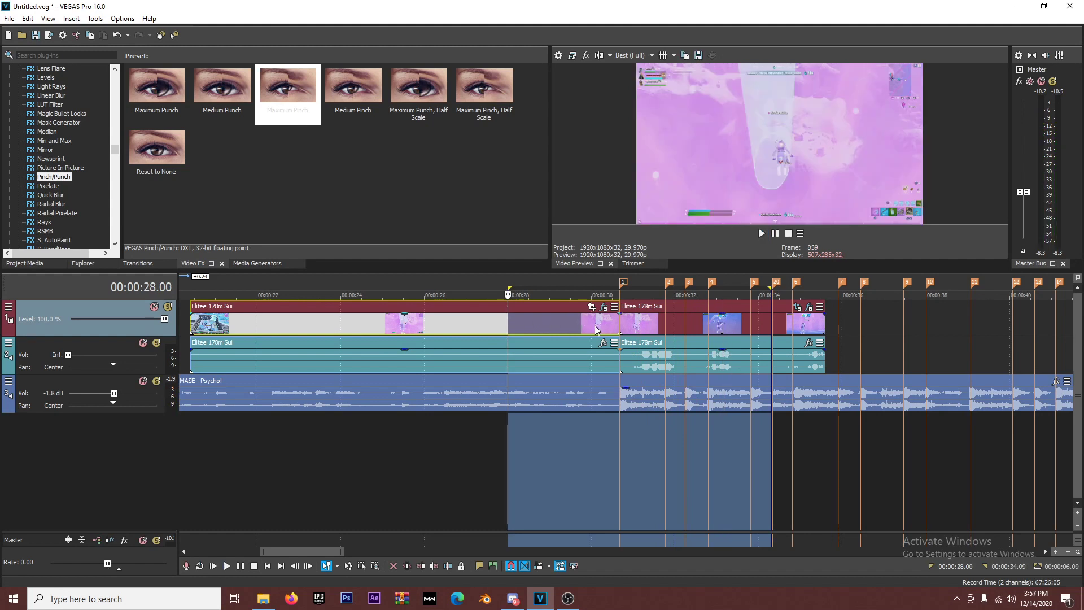
- Play from 29.21 to review the grey fade and pinch, then reopen the clip's effect chain
{"action": "left_click", "coordinate": [580, 327]}
{"action": "key", "text": "space"}
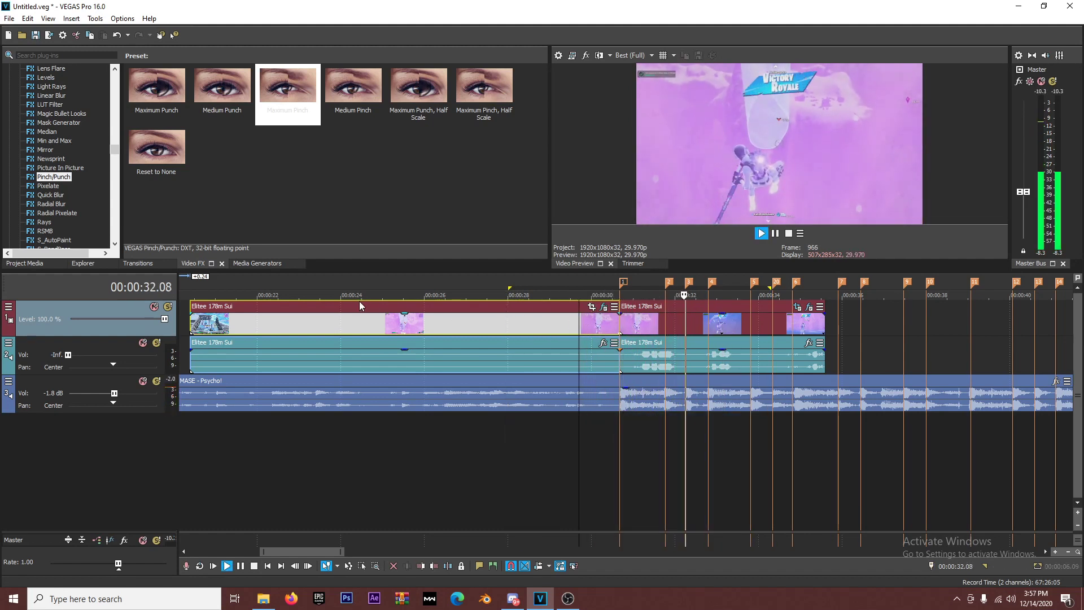
{"action": "key", "text": "space"}
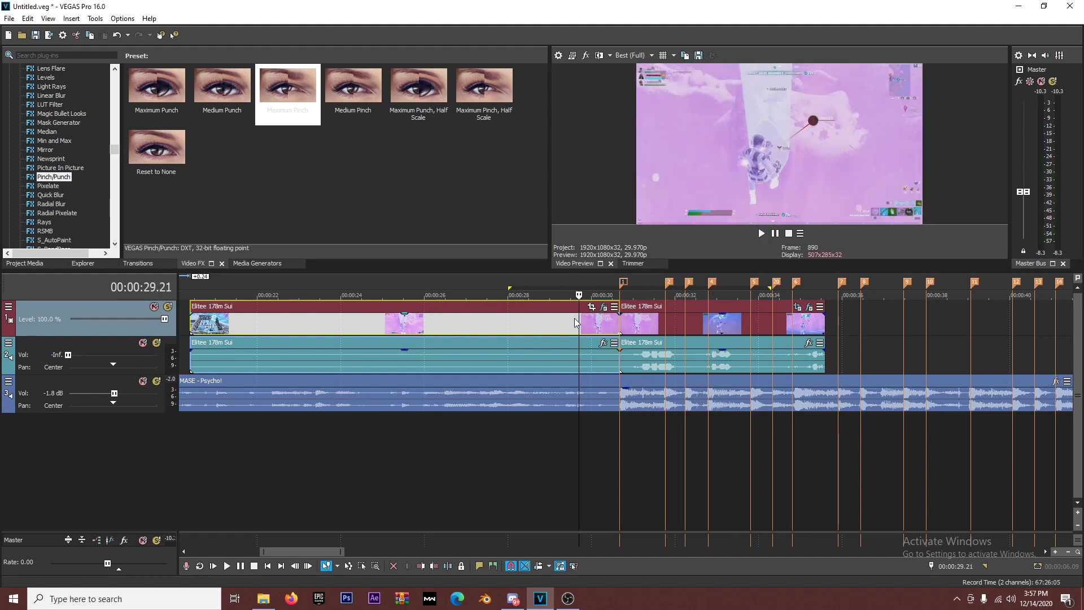
{"action": "left_click", "coordinate": [603, 308]}
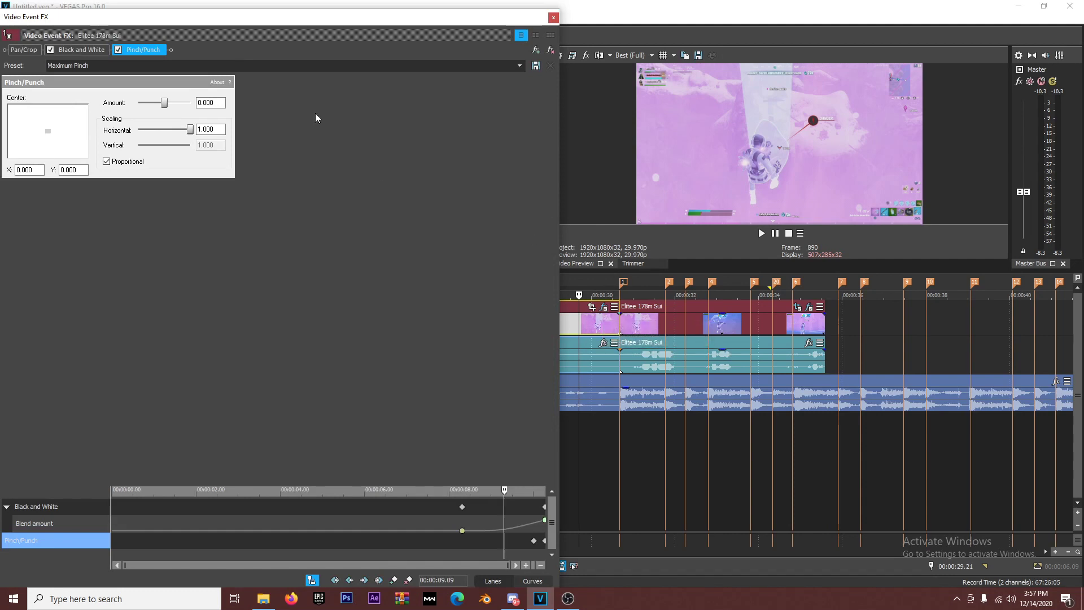
{"action": "left_click", "coordinate": [537, 52]}
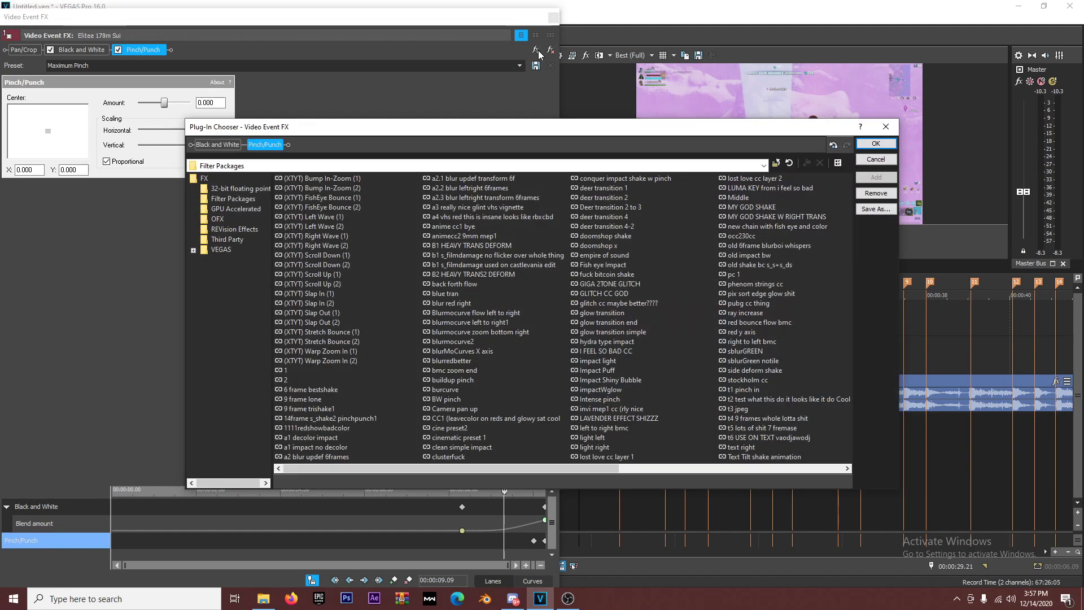
{"action": "left_click", "coordinate": [875, 212]}
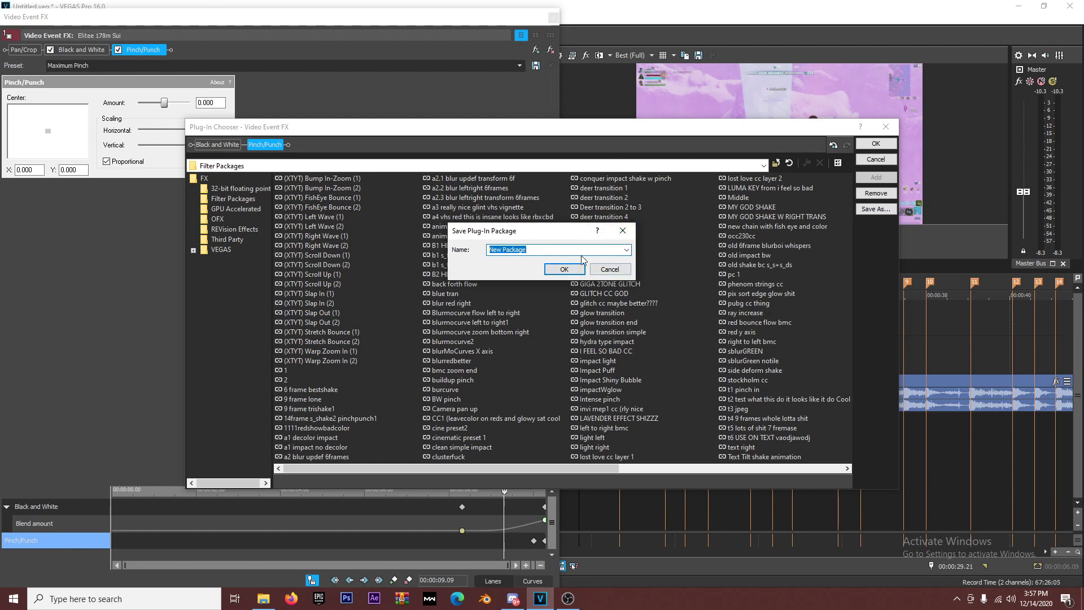
{"action": "left_click", "coordinate": [608, 270]}
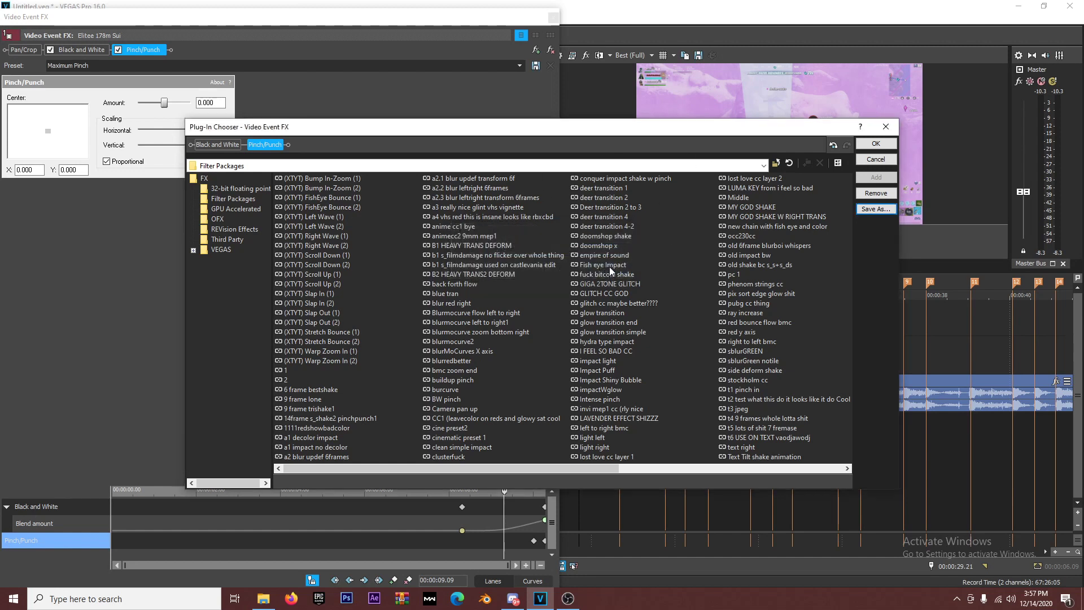
{"action": "left_click", "coordinate": [245, 202]}
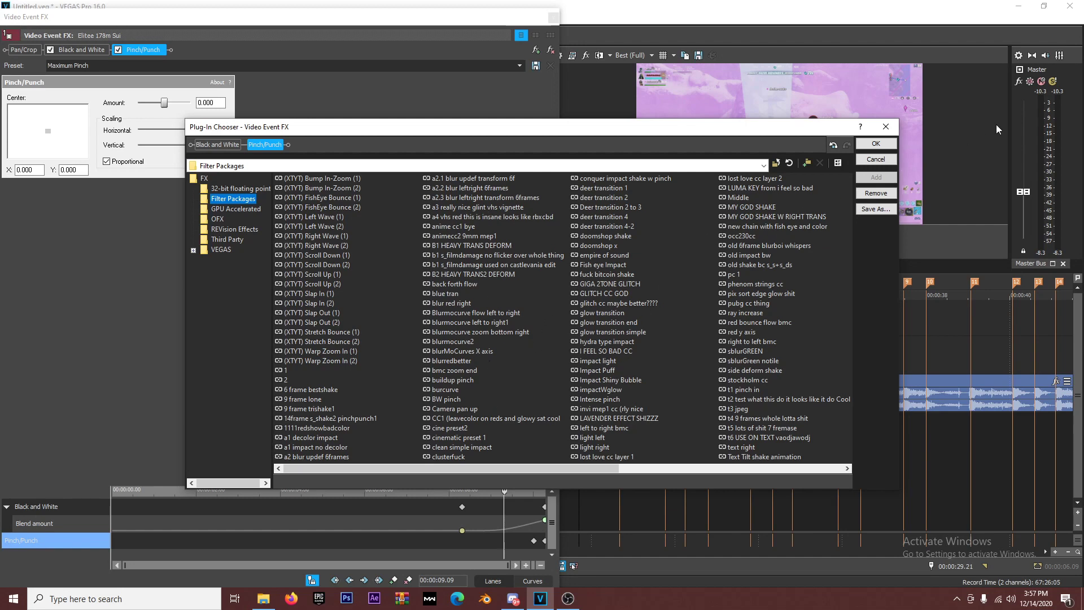
{"action": "left_click", "coordinate": [876, 159]}
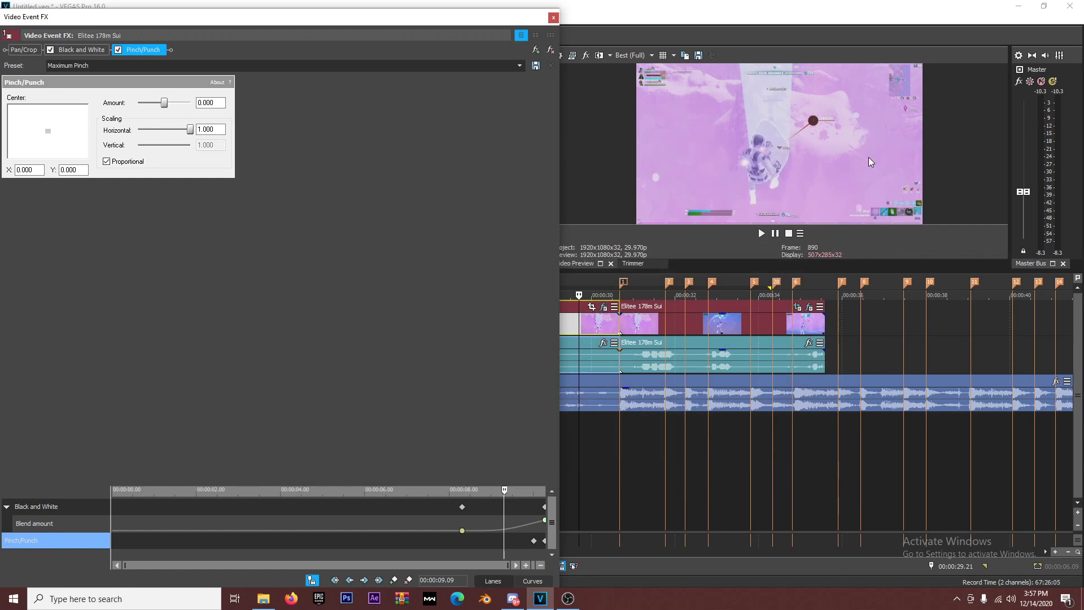
- Delete Pinch/Punch and Black and White from the clip's chain so only Pan/Crop remains
{"action": "left_click", "coordinate": [554, 19]}
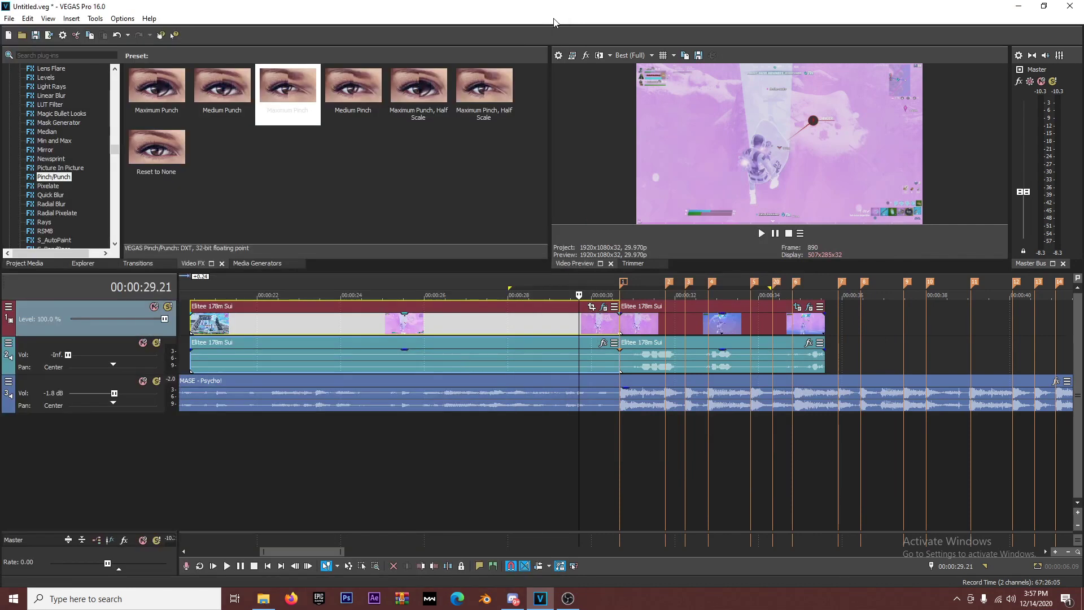
{"action": "left_click", "coordinate": [589, 324]}
{"action": "left_click", "coordinate": [605, 319]}
{"action": "left_click", "coordinate": [603, 307]}
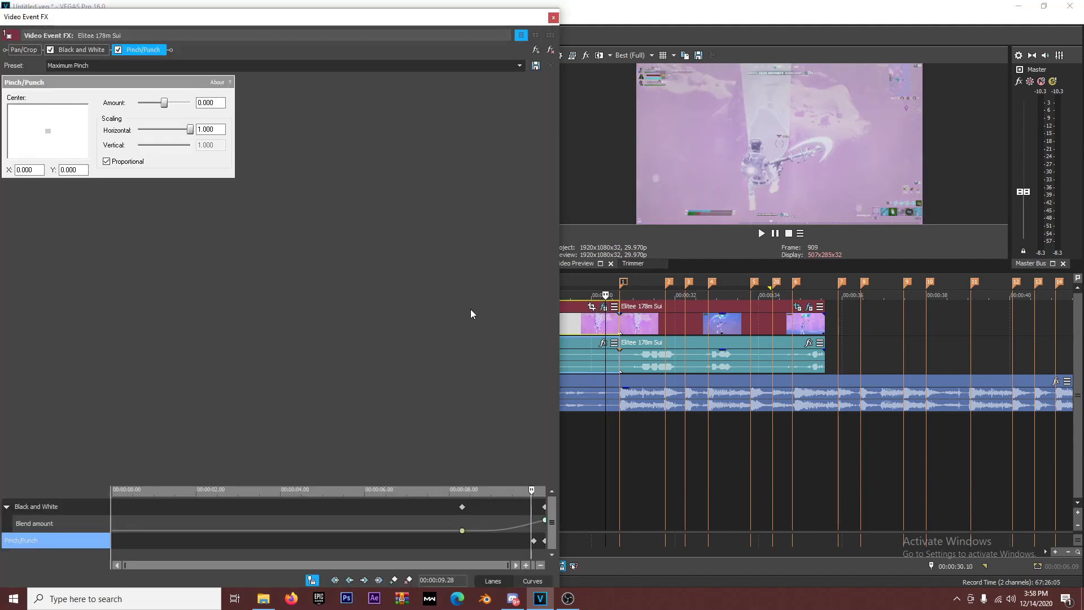
{"action": "left_click", "coordinate": [550, 50]}
{"action": "left_click", "coordinate": [551, 50]}
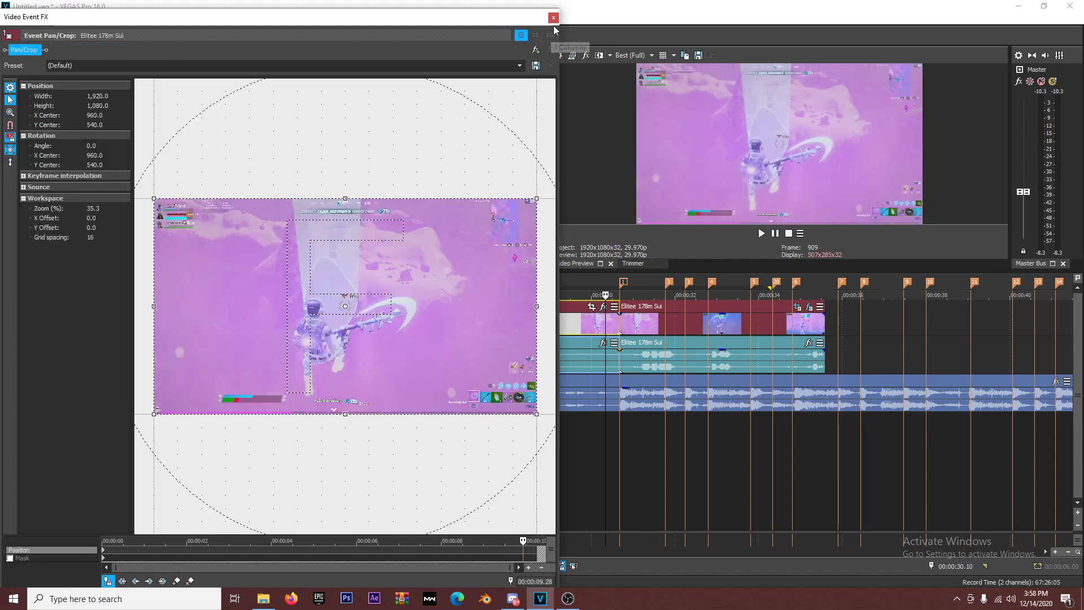
{"action": "left_click", "coordinate": [553, 17]}
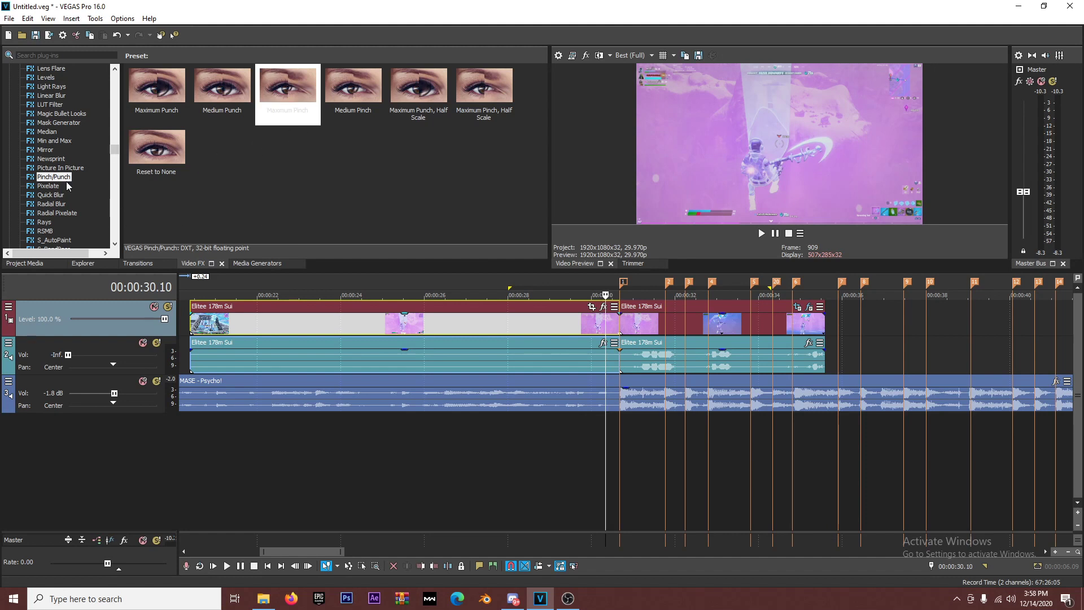
{"action": "scroll", "coordinate": [65, 182], "scroll_direction": "up", "scroll_amount": 9}
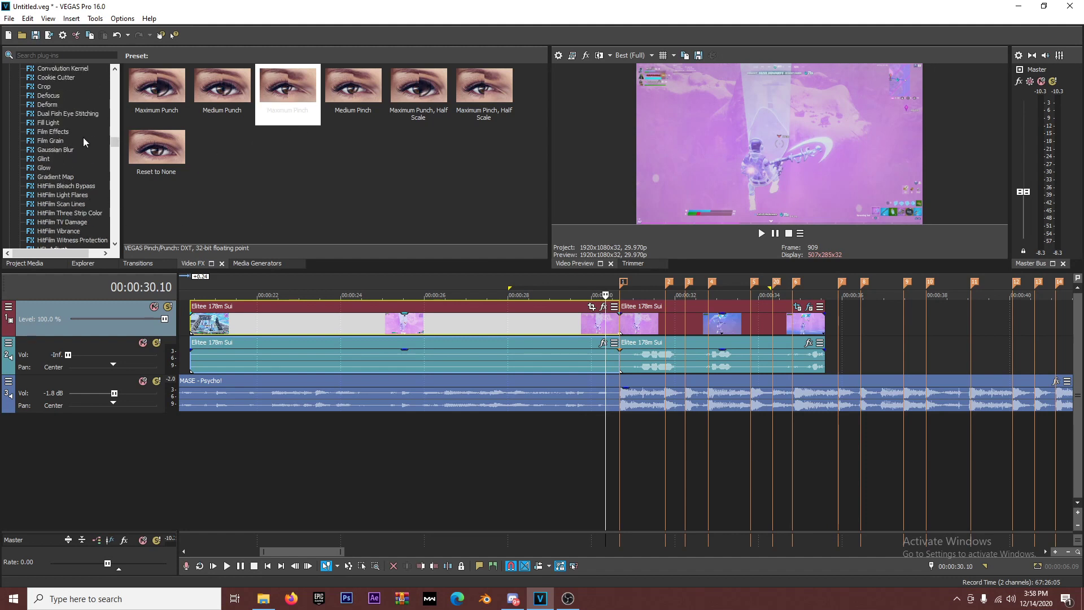
- Apply the 50% Black and White preset to the gameplay clip
{"action": "scroll", "coordinate": [72, 119], "scroll_direction": "up", "scroll_amount": 8}
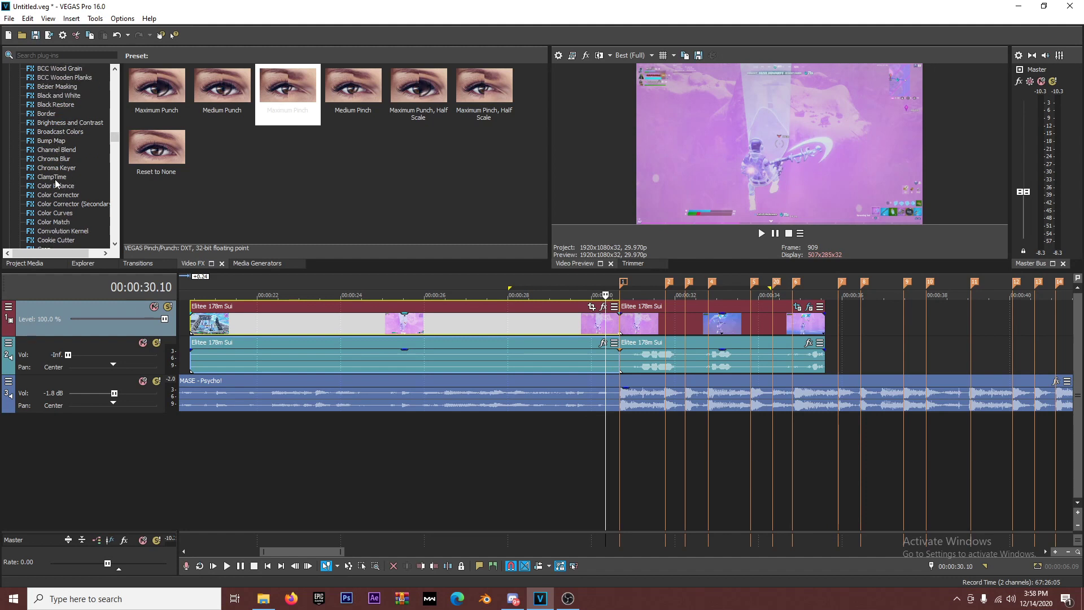
{"action": "scroll", "coordinate": [56, 178], "scroll_direction": "up", "scroll_amount": 3}
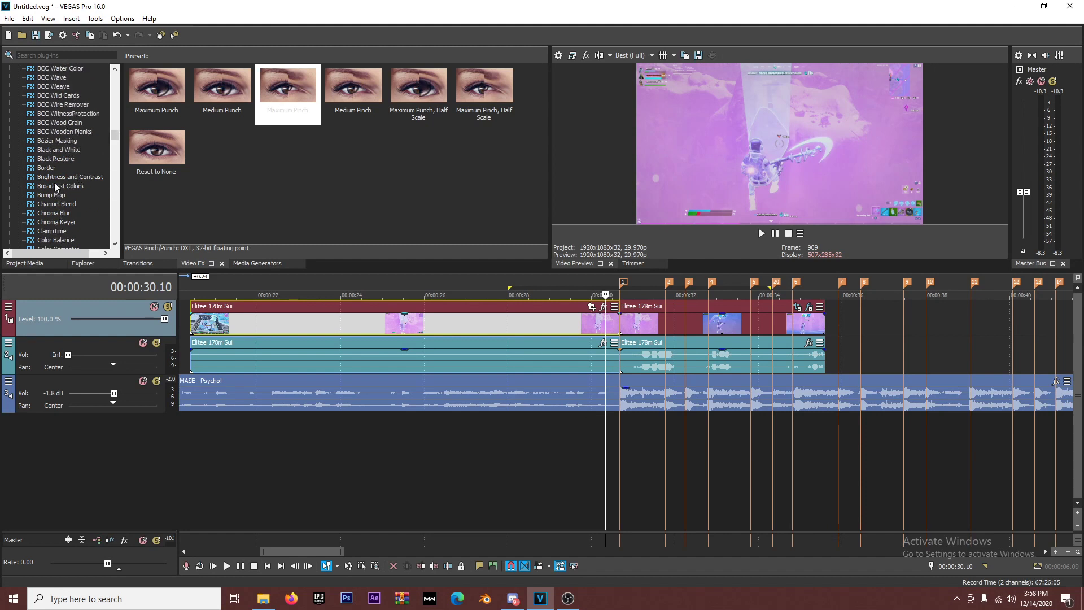
{"action": "left_click", "coordinate": [57, 149]}
{"action": "left_click_drag", "start_coordinate": [288, 88], "coordinate": [602, 323]}
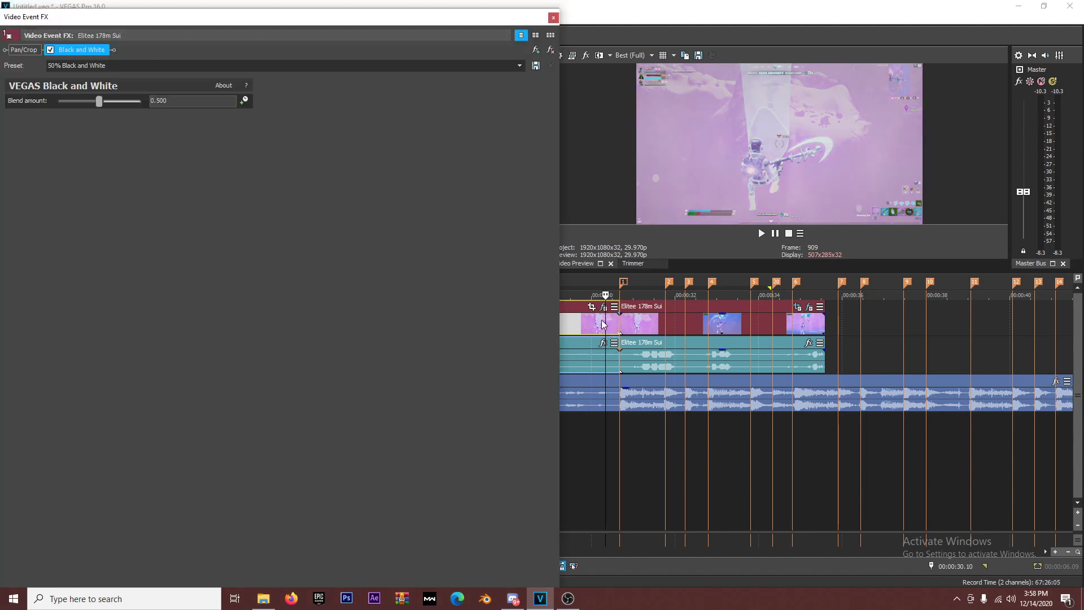
- Keyframe the Black and White blend amount to 0.000 at 00:00:08.02, then close the window
{"action": "left_click", "coordinate": [244, 101]}
{"action": "left_click_drag", "start_coordinate": [315, 484], "coordinate": [289, 314]}
{"action": "left_click_drag", "start_coordinate": [113, 336], "coordinate": [543, 334]}
{"action": "left_click", "coordinate": [452, 338]}
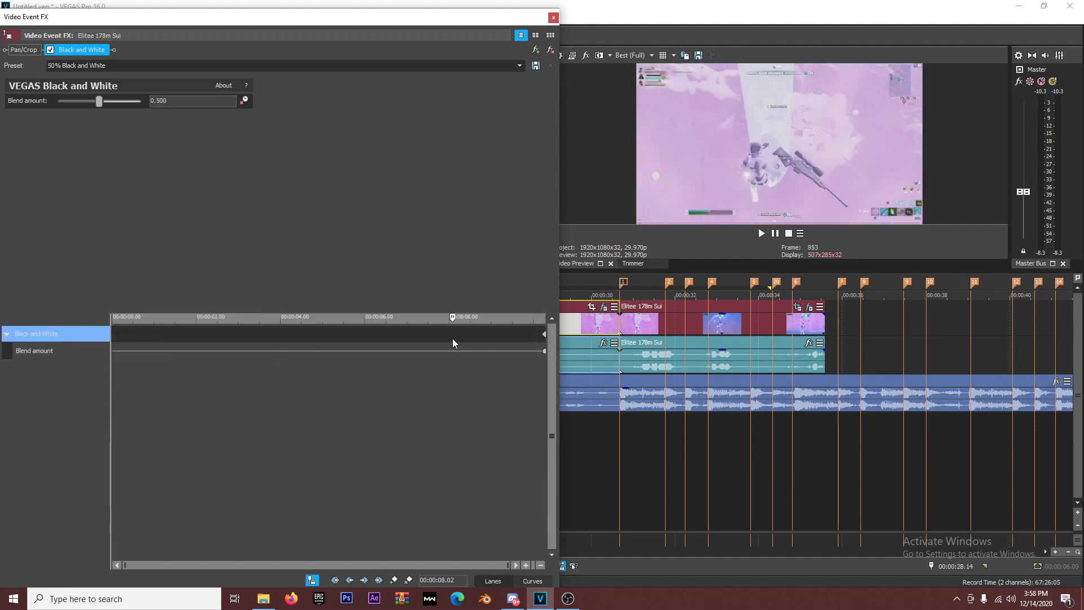
{"action": "left_click_drag", "start_coordinate": [99, 101], "coordinate": [57, 101]}
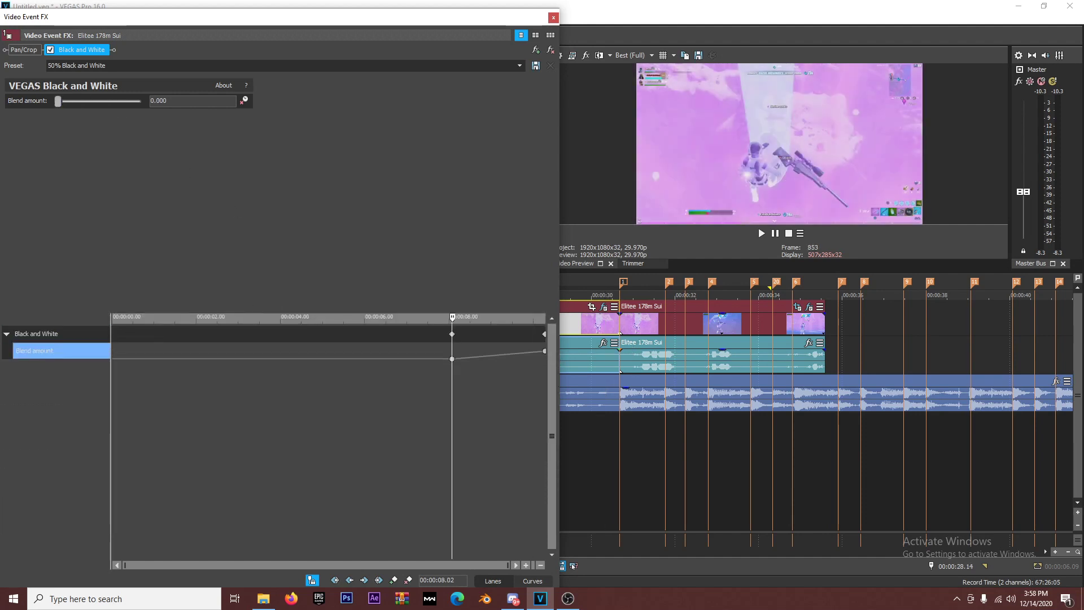
{"action": "left_click", "coordinate": [554, 18]}
- Apply the S_Vignette Default preset to the gameplay clip
{"action": "scroll", "coordinate": [56, 202], "scroll_direction": "down", "scroll_amount": 7}
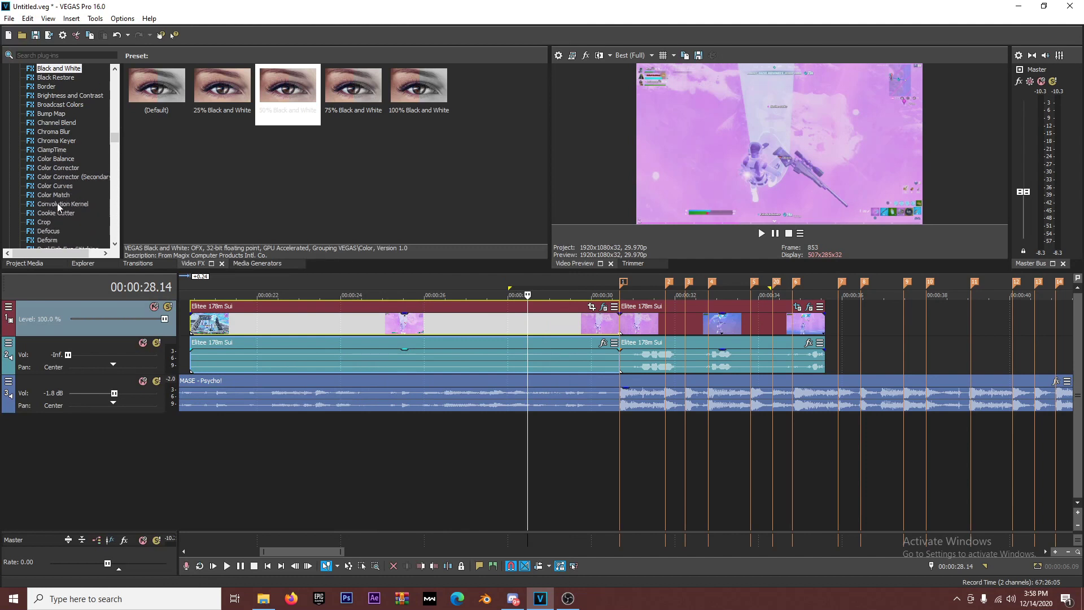
{"action": "scroll", "coordinate": [57, 202], "scroll_direction": "down", "scroll_amount": 15}
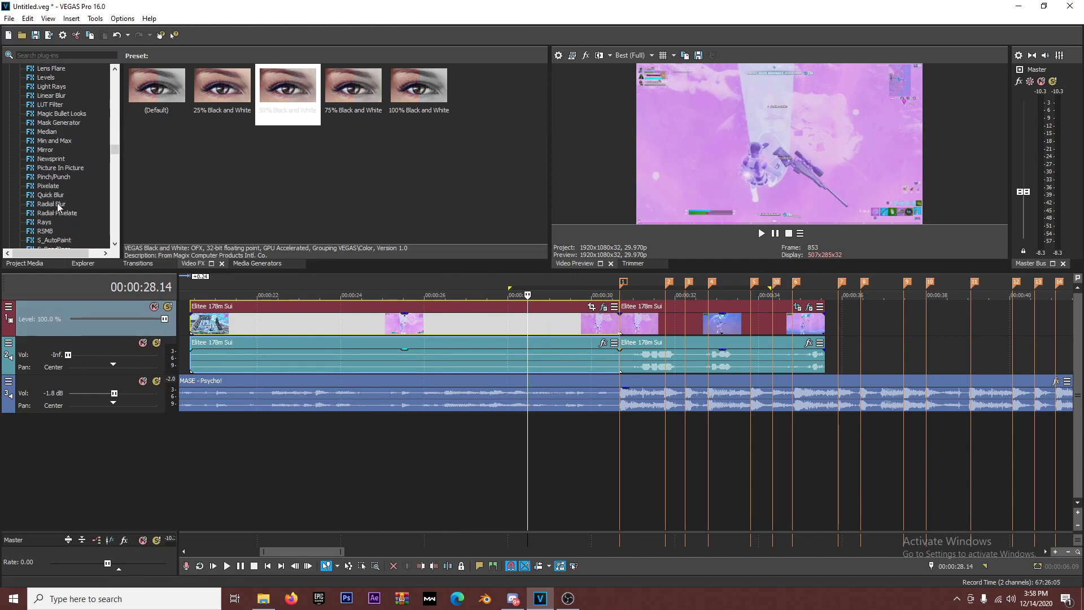
{"action": "scroll", "coordinate": [62, 195], "scroll_direction": "down", "scroll_amount": 15}
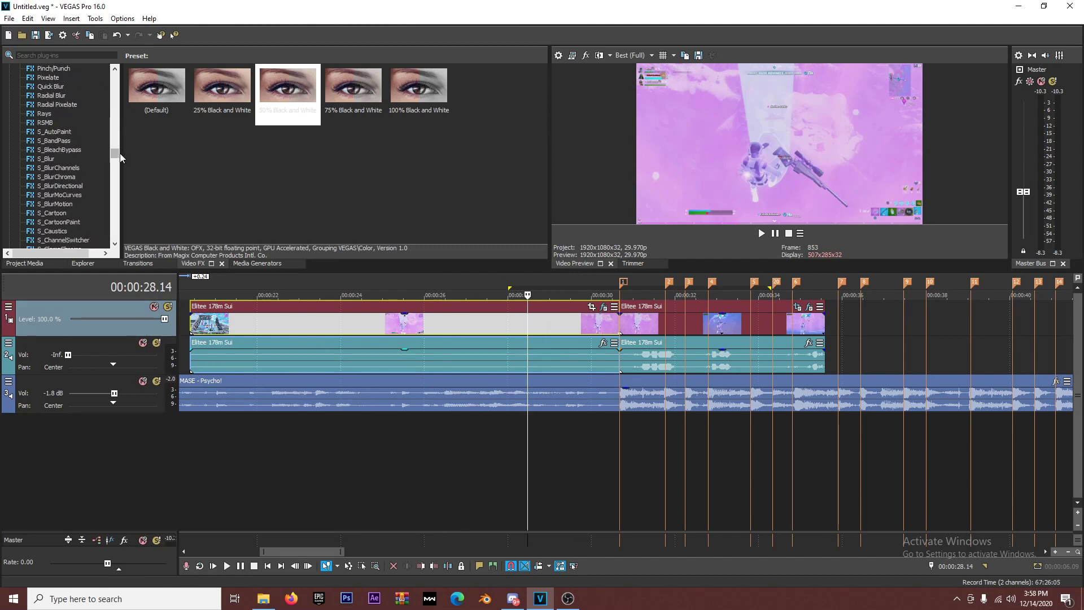
{"action": "scroll", "coordinate": [73, 222], "scroll_direction": "down", "scroll_amount": 7}
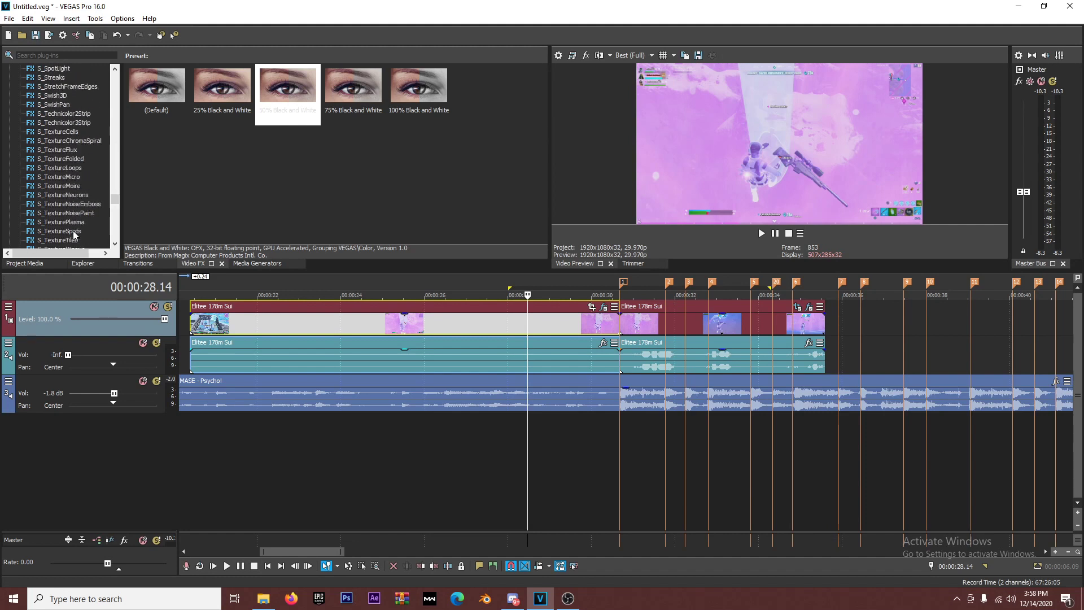
{"action": "scroll", "coordinate": [50, 170], "scroll_direction": "down", "scroll_amount": 12}
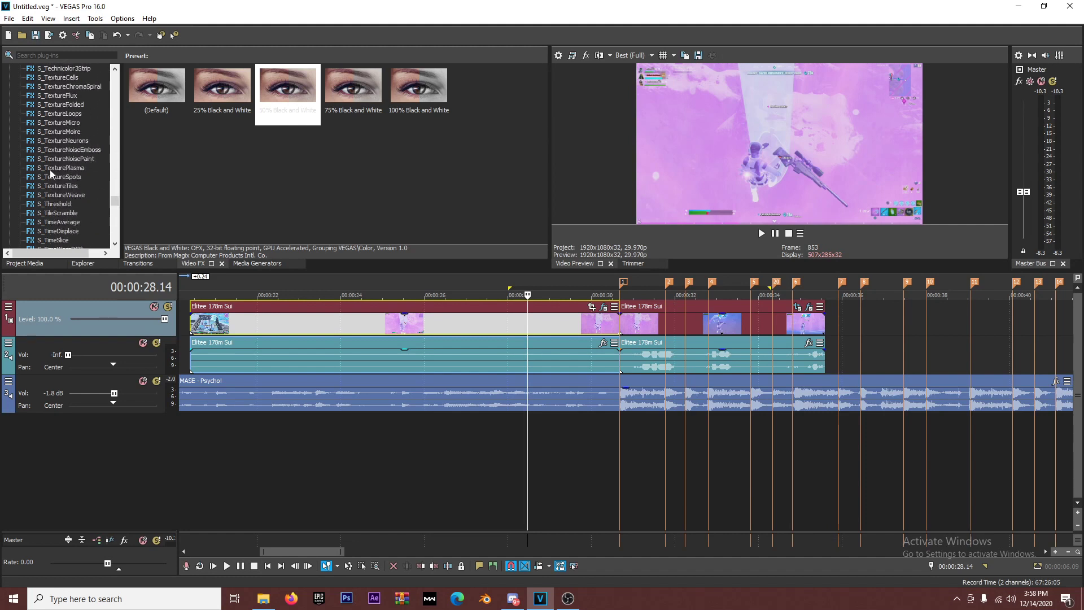
{"action": "scroll", "coordinate": [45, 181], "scroll_direction": "up", "scroll_amount": 7}
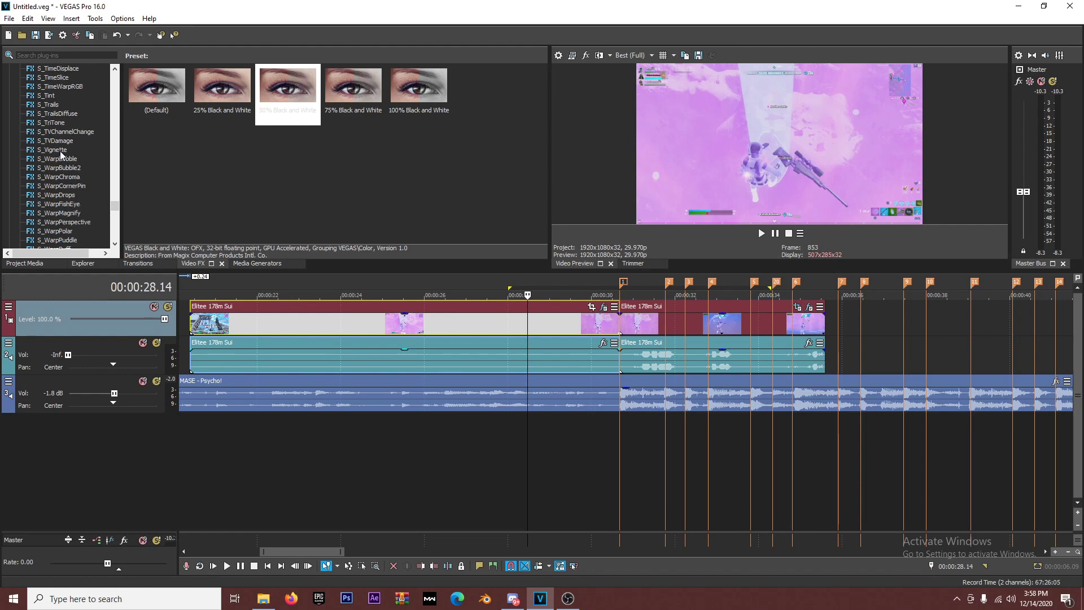
{"action": "left_click_drag", "start_coordinate": [59, 151], "coordinate": [429, 221]}
{"action": "left_click_drag", "start_coordinate": [588, 328], "coordinate": [587, 324]}
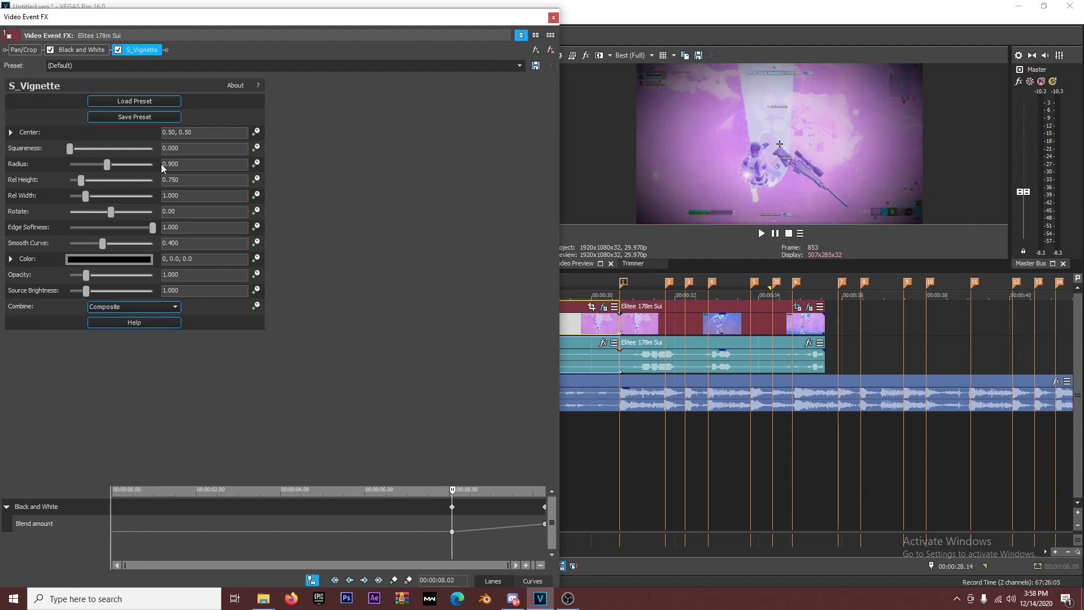
- Keyframe the vignette Radius near 00:00:08.03 and at the clip's end, shrinking to 0.900
{"action": "left_click", "coordinate": [259, 165]}
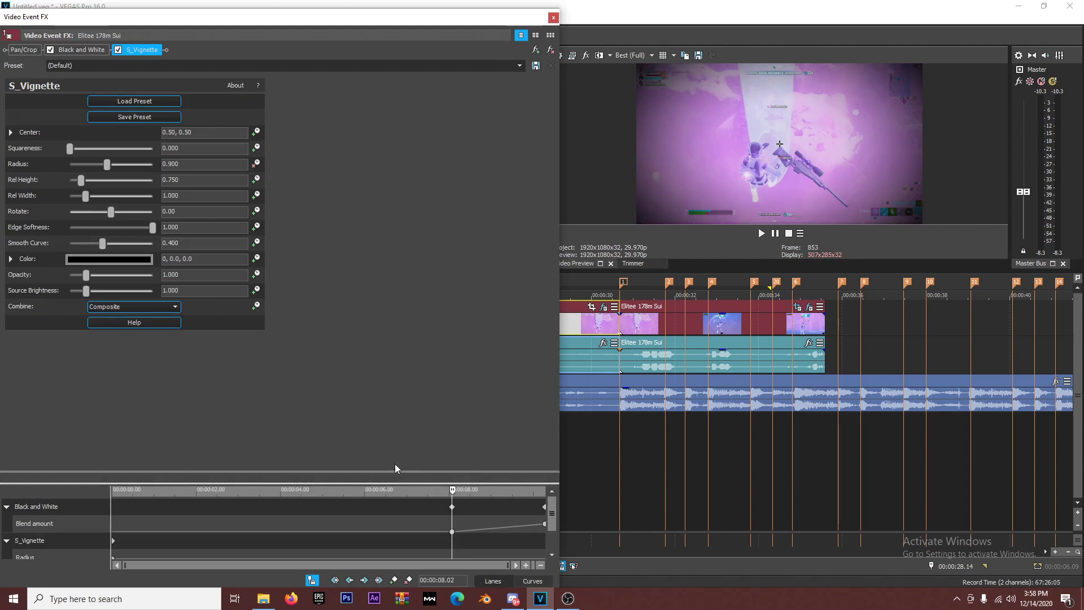
{"action": "left_click_drag", "start_coordinate": [394, 470], "coordinate": [395, 346]}
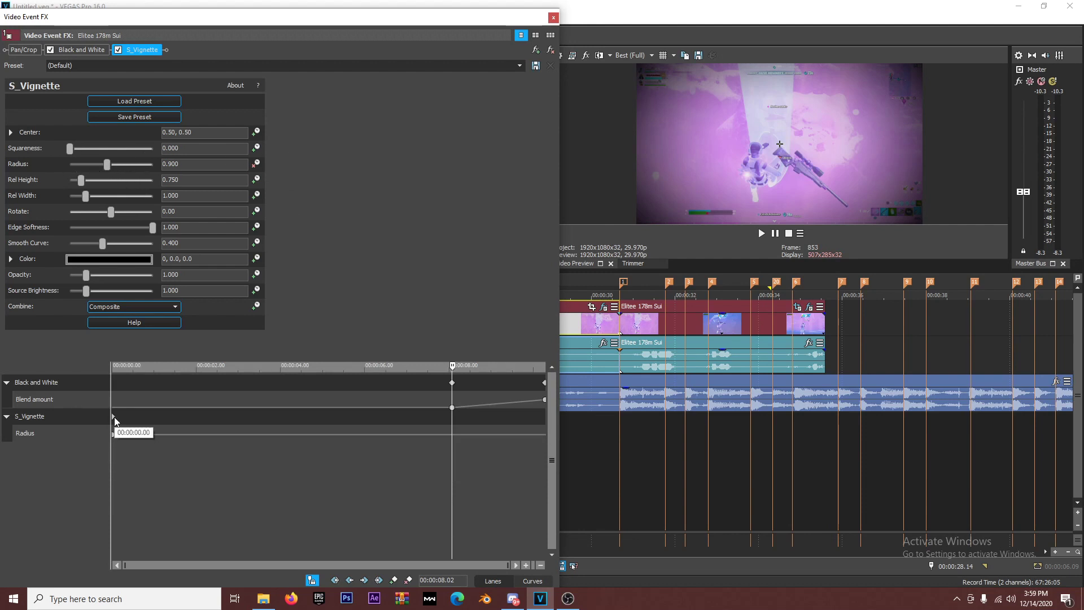
{"action": "left_click_drag", "start_coordinate": [116, 423], "coordinate": [561, 442]}
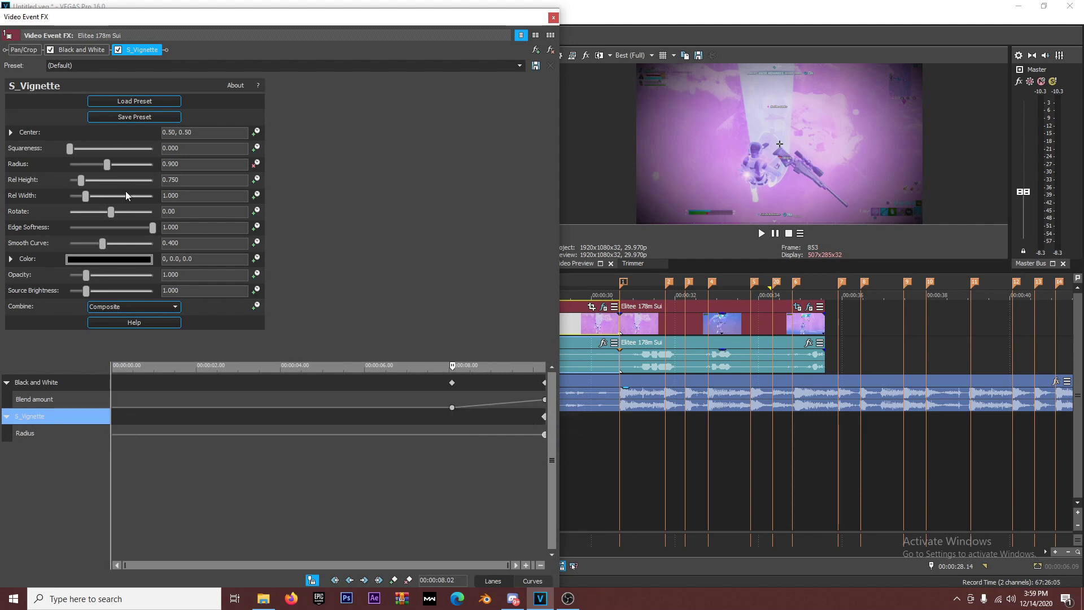
{"action": "left_click_drag", "start_coordinate": [107, 164], "coordinate": [215, 178]}
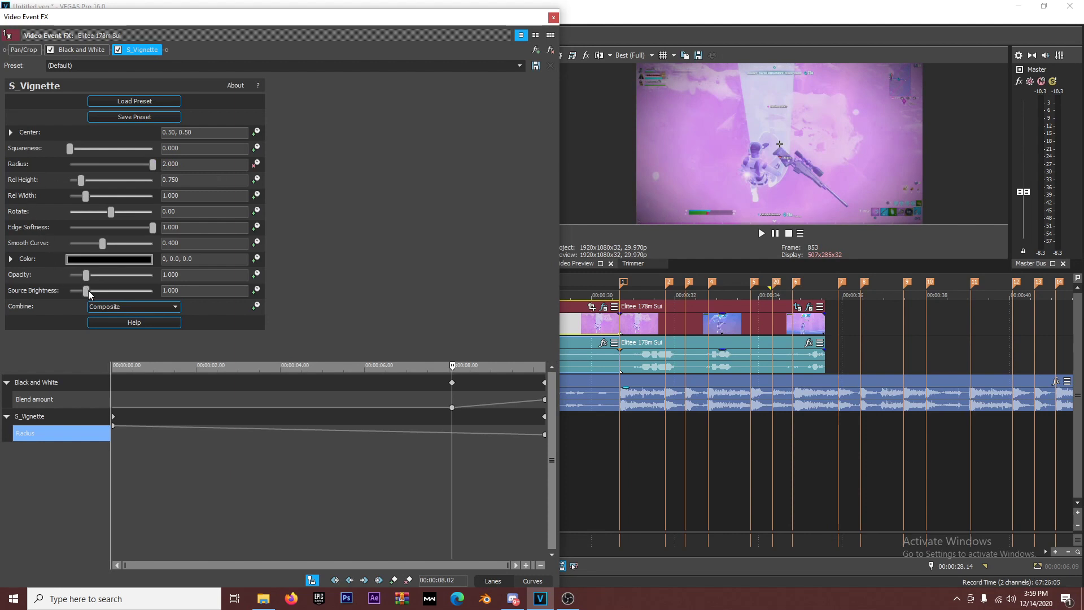
{"action": "mouse_move", "coordinate": [86, 275]}
{"action": "left_mouse_down"}
{"action": "mouse_move", "coordinate": [175, 284]}
{"action": "mouse_move", "coordinate": [42, 280]}
{"action": "mouse_move", "coordinate": [88, 276]}
{"action": "left_mouse_up"}
{"action": "key", "text": "ctrl+z"}
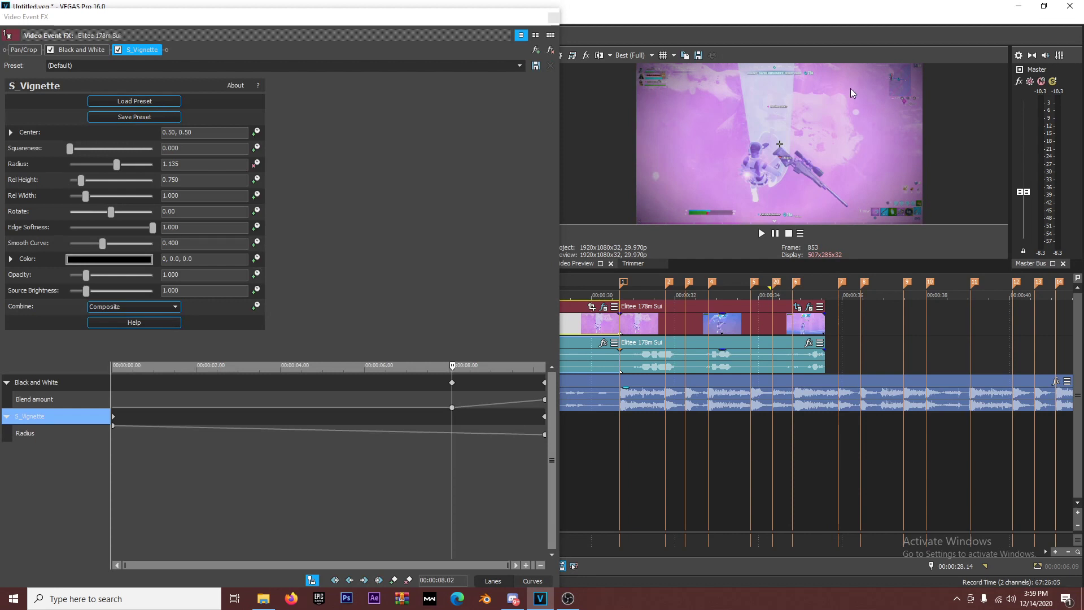
{"action": "left_click_drag", "start_coordinate": [112, 417], "coordinate": [451, 427]}
- Preview the vignette animation and nudge both Radius keyframes slightly earlier
{"action": "left_click", "coordinate": [386, 421]}
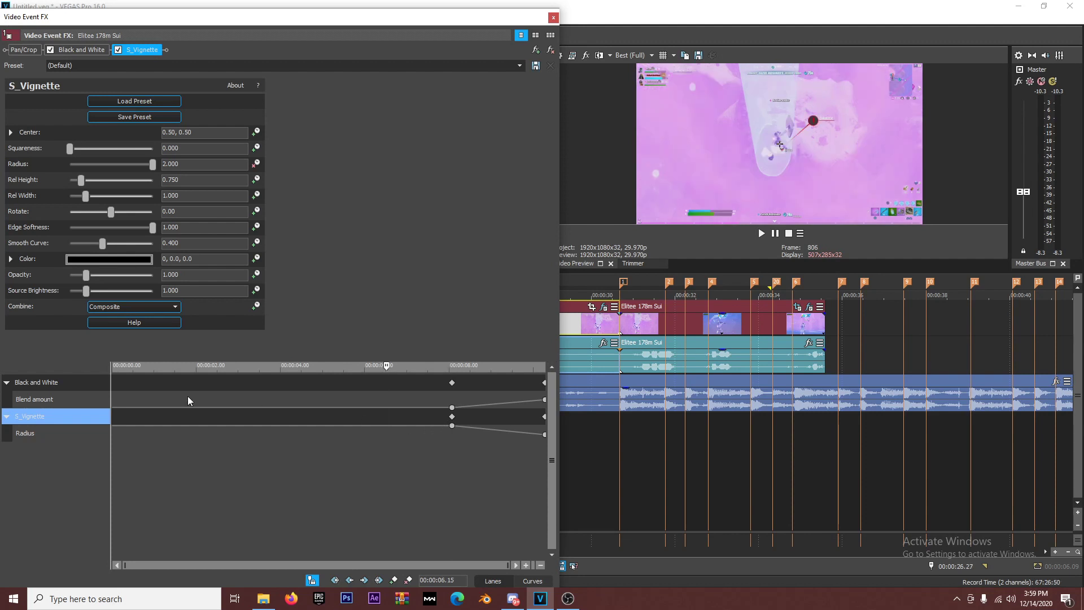
{"action": "left_click", "coordinate": [453, 418]}
{"action": "key", "text": "space"}
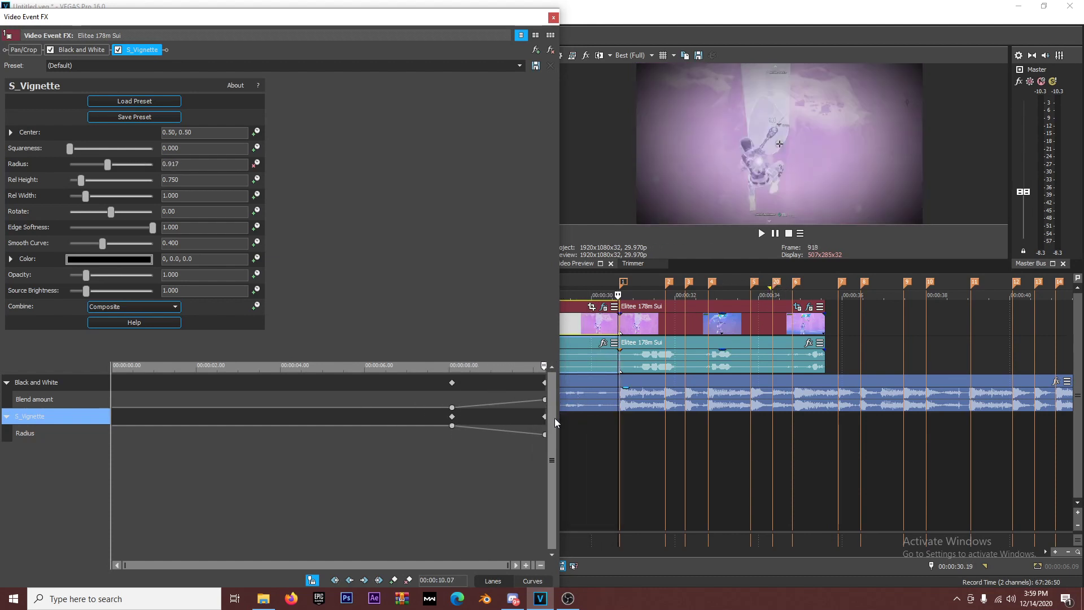
{"action": "left_click_drag", "start_coordinate": [545, 418], "coordinate": [525, 418]}
{"action": "left_click_drag", "start_coordinate": [451, 417], "coordinate": [426, 417]}
- Nudge the final vignette keyframe earlier and move the Black and White keyframe to 07.17
{"action": "left_click", "coordinate": [421, 386]}
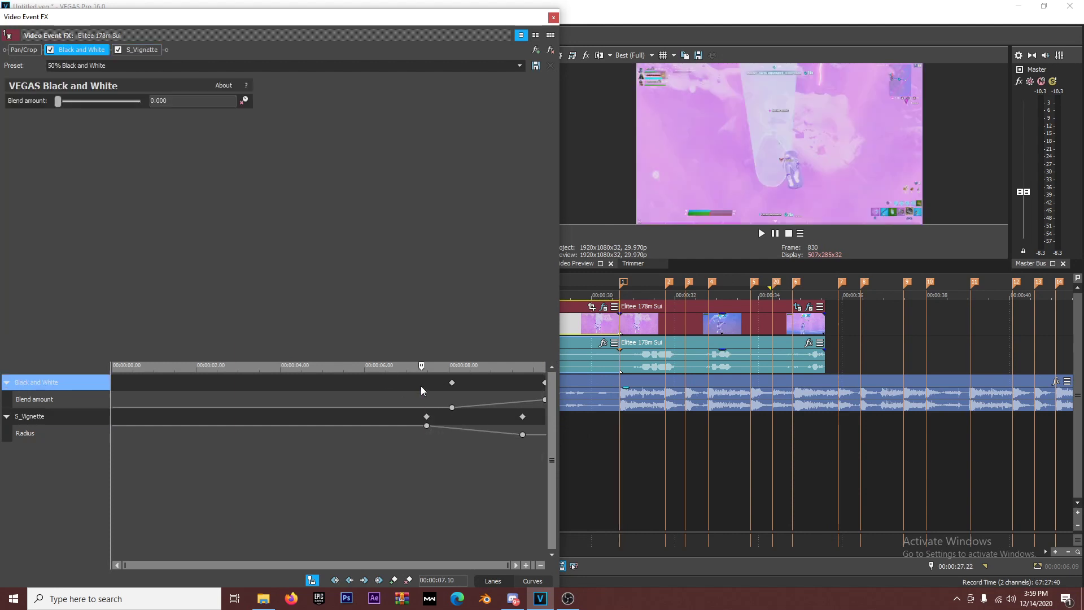
{"action": "left_click_drag", "start_coordinate": [416, 423], "coordinate": [486, 426]}
{"action": "key", "text": "Right"}
{"action": "key", "text": "Right"}
{"action": "key", "text": "Right"}
{"action": "key", "text": "Right"}
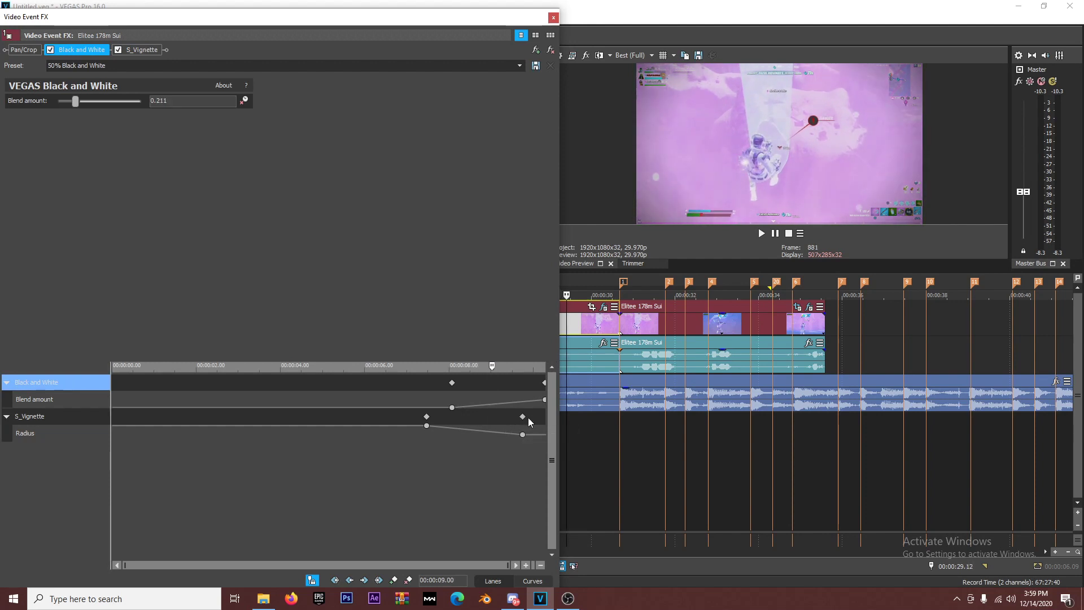
{"action": "key", "text": "Right"}
{"action": "key", "text": "Right"}
{"action": "key", "text": "Right"}
{"action": "key", "text": "Right"}
{"action": "key", "text": "Right"}
{"action": "key", "text": "Right"}
{"action": "key", "text": "Right"}
{"action": "key", "text": "Right"}
{"action": "key", "text": "Right"}
{"action": "key", "text": "Right"}
{"action": "key", "text": "Right"}
{"action": "key", "text": "Right"}
{"action": "key", "text": "Right"}
{"action": "key", "text": "Right"}
{"action": "key", "text": "Right"}
{"action": "key", "text": "Right"}
{"action": "key", "text": "Right"}
{"action": "key", "text": "Right"}
{"action": "key", "text": "Right"}
{"action": "key", "text": "Right"}
{"action": "key", "text": "Right"}
{"action": "key", "text": "Right"}
{"action": "key", "text": "Right"}
{"action": "key", "text": "Right"}
{"action": "key", "text": "Right"}
{"action": "key", "text": "Right"}
{"action": "key", "text": "Right"}
{"action": "key", "text": "Right"}
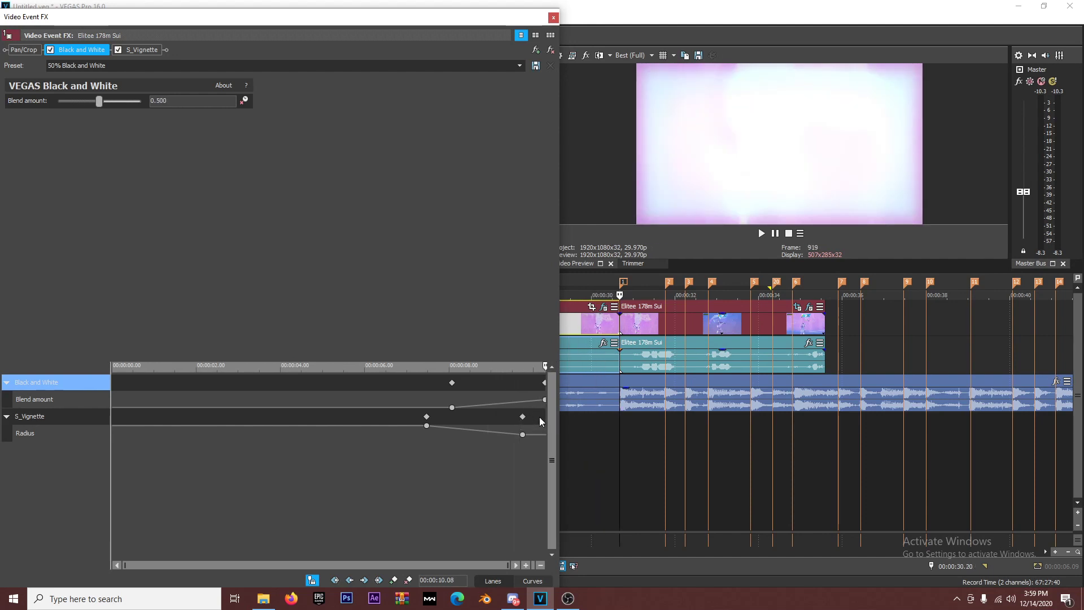
{"action": "left_click", "coordinate": [522, 417]}
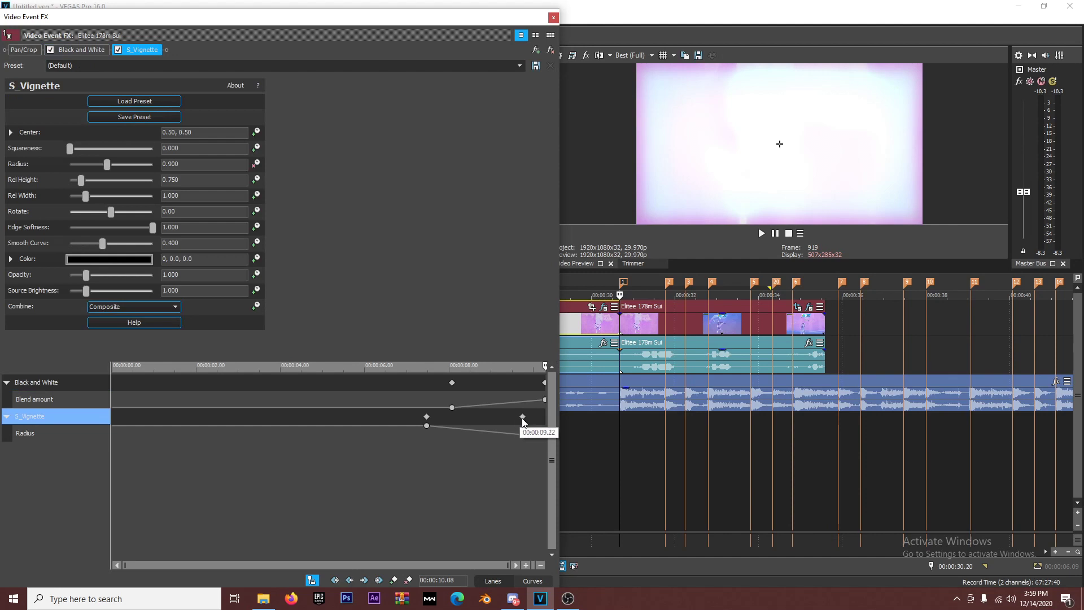
{"action": "left_click_drag", "start_coordinate": [525, 422], "coordinate": [521, 423]}
{"action": "left_click_drag", "start_coordinate": [451, 383], "coordinate": [428, 387]}
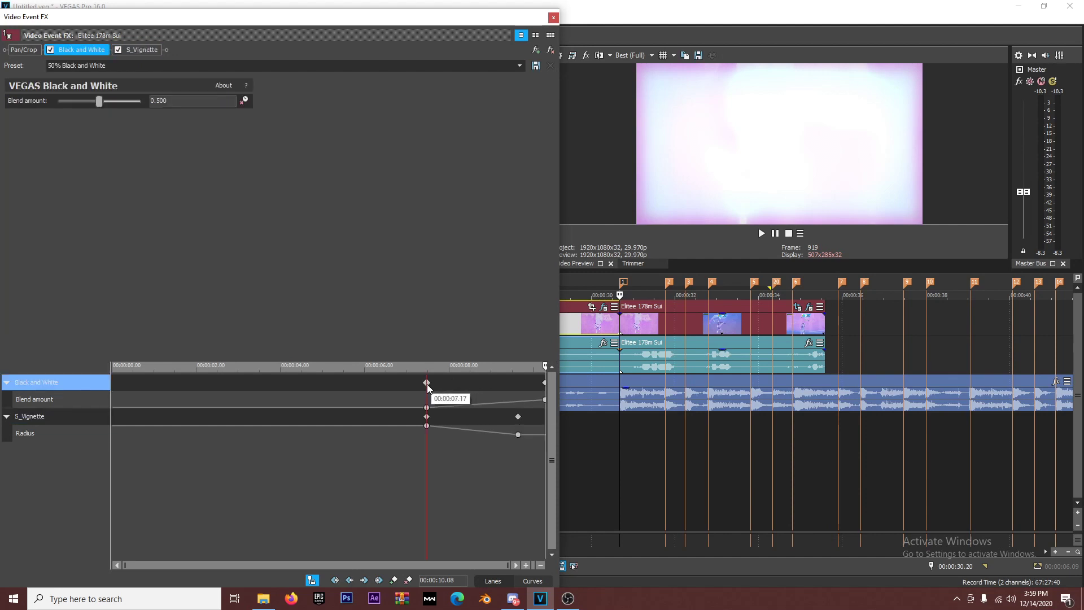
{"action": "left_click", "coordinate": [553, 18]}
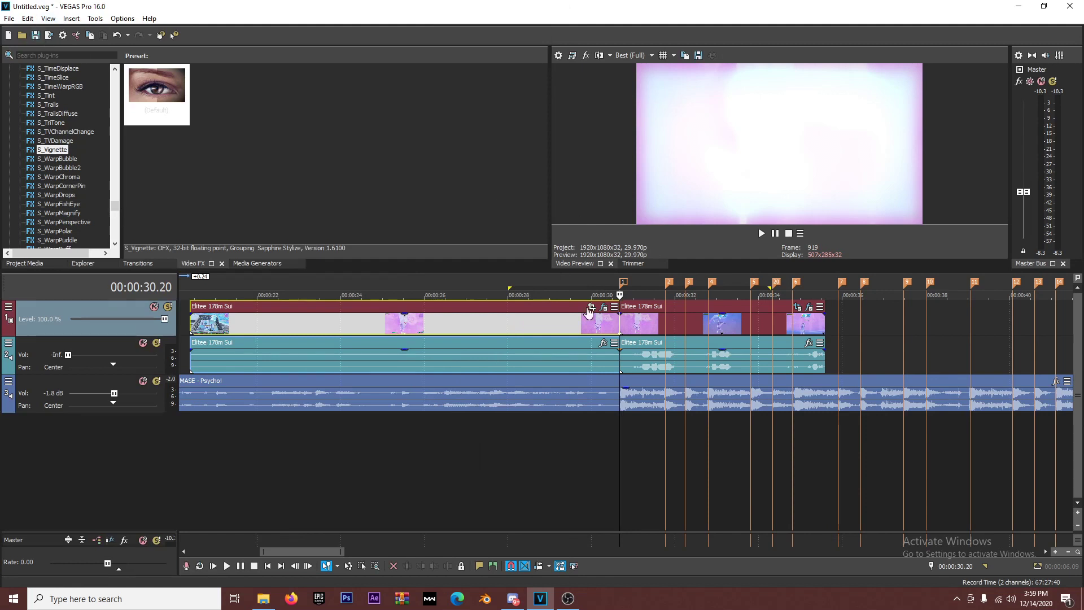
- Preview the clip briefly from 00:00:29.20
{"action": "left_click", "coordinate": [533, 321]}
{"action": "left_click", "coordinate": [547, 320]}
{"action": "left_click", "coordinate": [576, 326]}
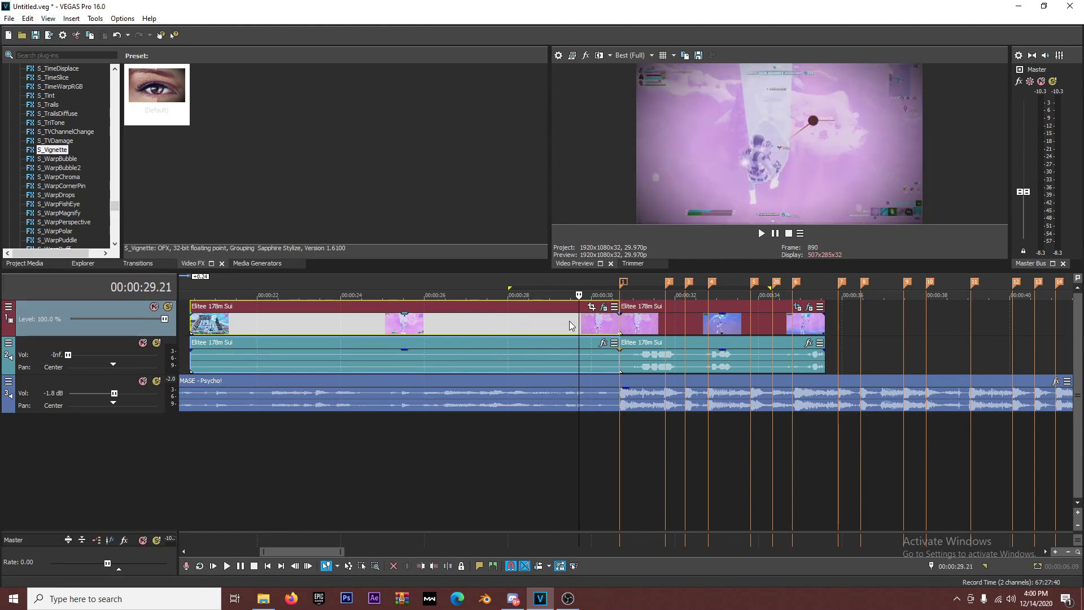
{"action": "key", "text": "space"}
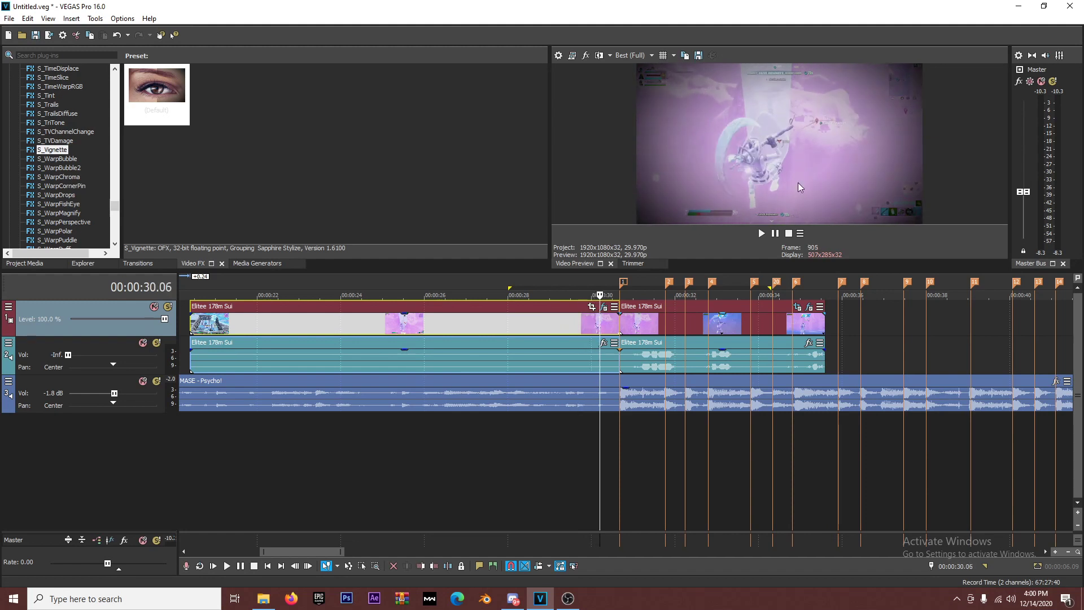
{"action": "key", "text": "space"}
- Find BCC Lens Blur in the Video FX list and show its presets
{"action": "scroll", "coordinate": [82, 181], "scroll_direction": "up", "scroll_amount": 1}
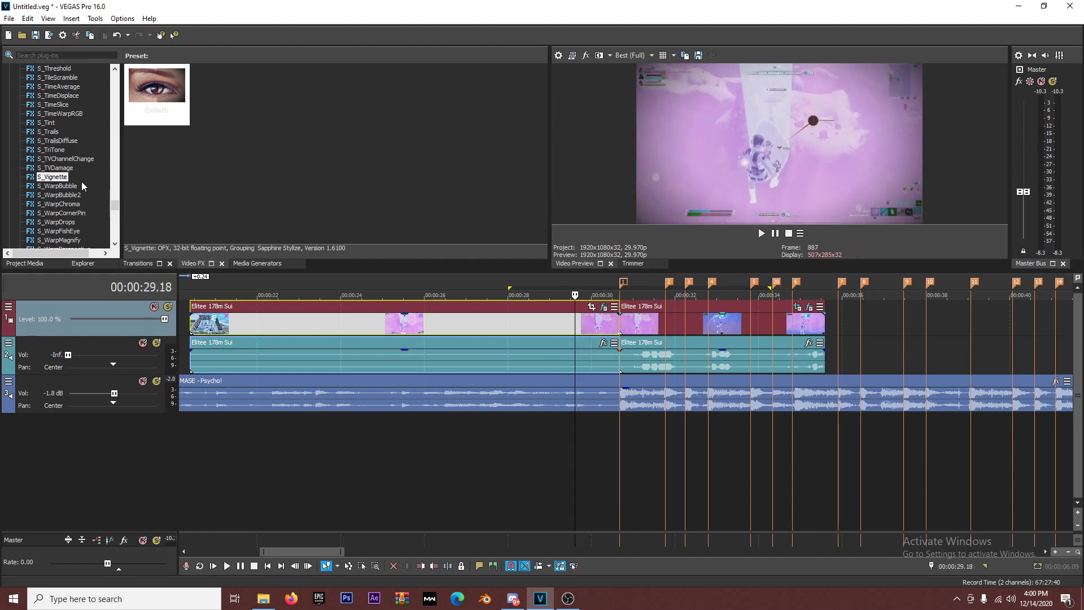
{"action": "scroll", "coordinate": [73, 182], "scroll_direction": "up", "scroll_amount": 10}
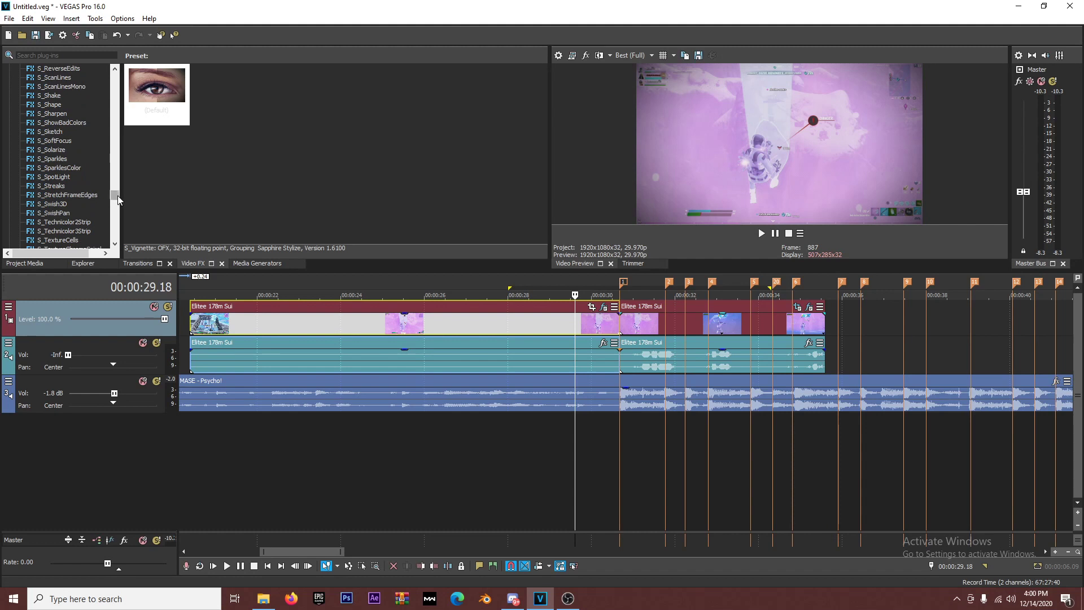
{"action": "left_click_drag", "start_coordinate": [118, 195], "coordinate": [121, 154]}
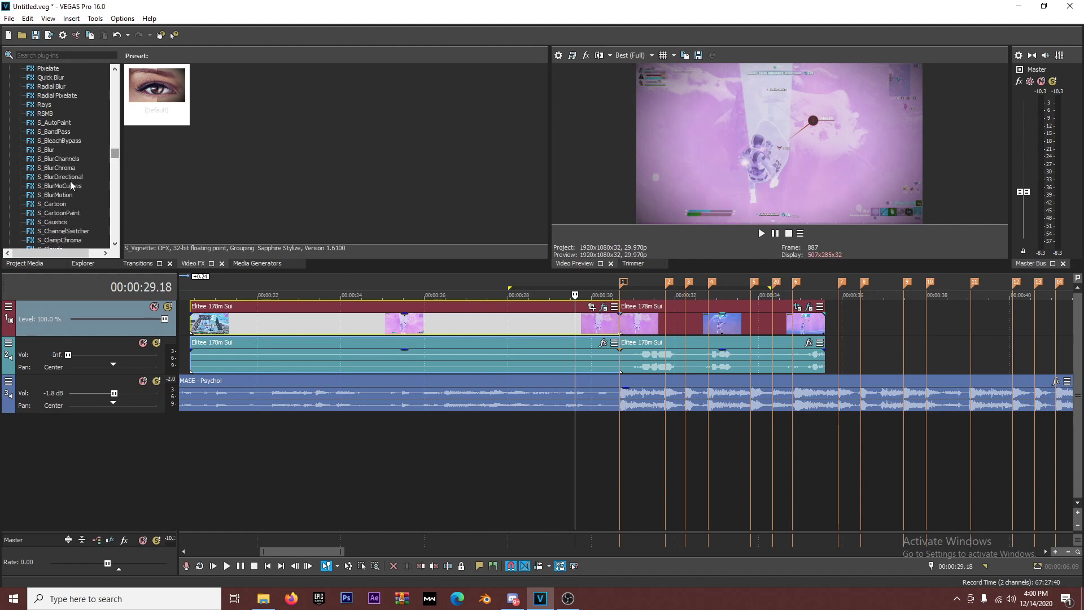
{"action": "scroll", "coordinate": [56, 206], "scroll_direction": "up", "scroll_amount": 20}
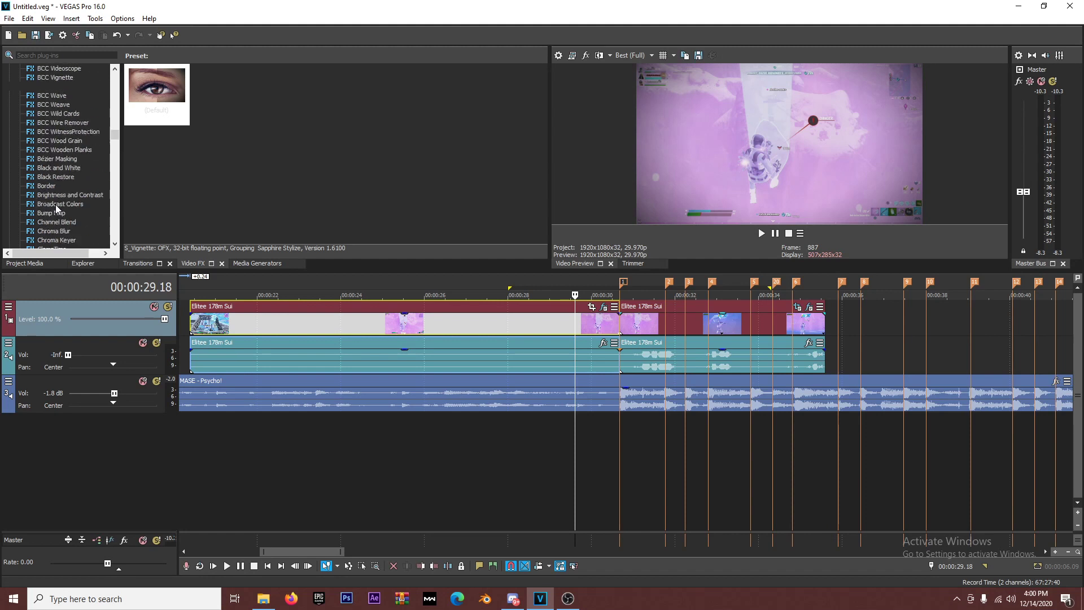
{"action": "scroll", "coordinate": [55, 207], "scroll_direction": "up", "scroll_amount": 4}
{"action": "scroll", "coordinate": [66, 176], "scroll_direction": "up", "scroll_amount": 14}
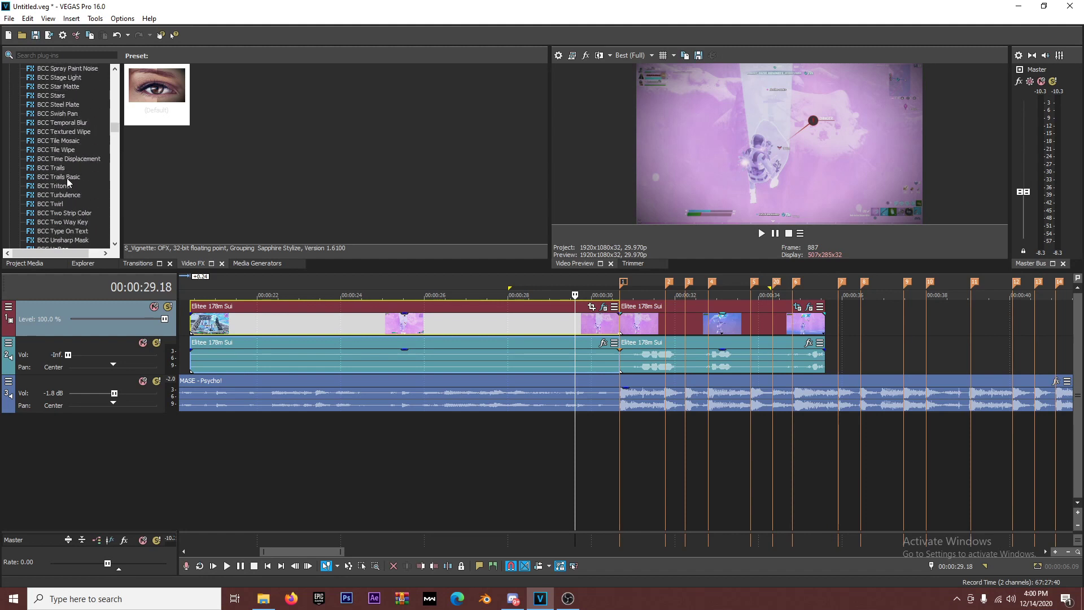
{"action": "scroll", "coordinate": [57, 159], "scroll_direction": "up", "scroll_amount": 9}
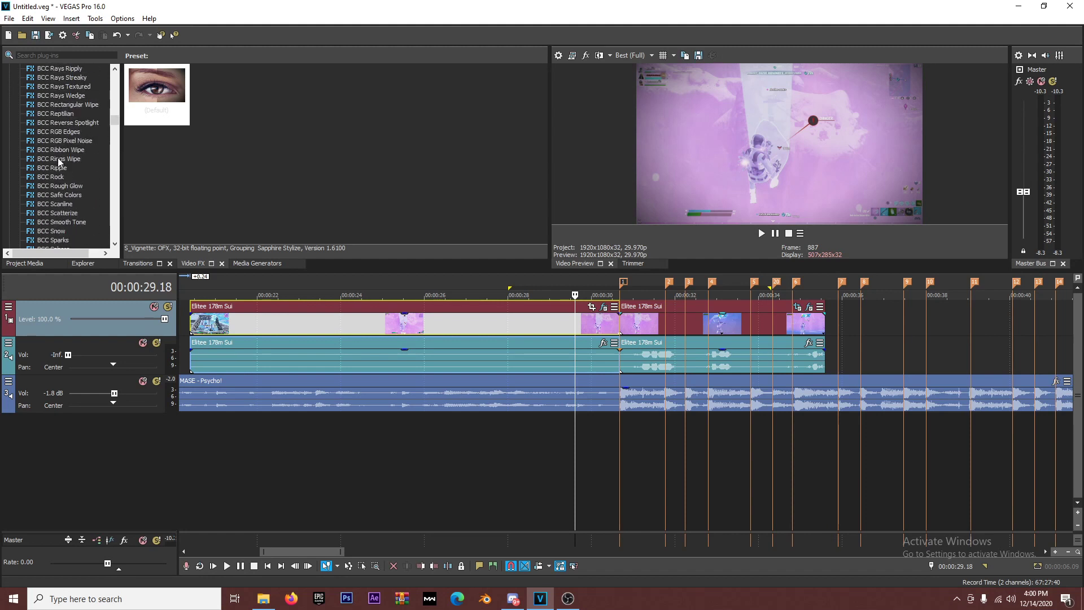
{"action": "scroll", "coordinate": [58, 157], "scroll_direction": "up", "scroll_amount": 5}
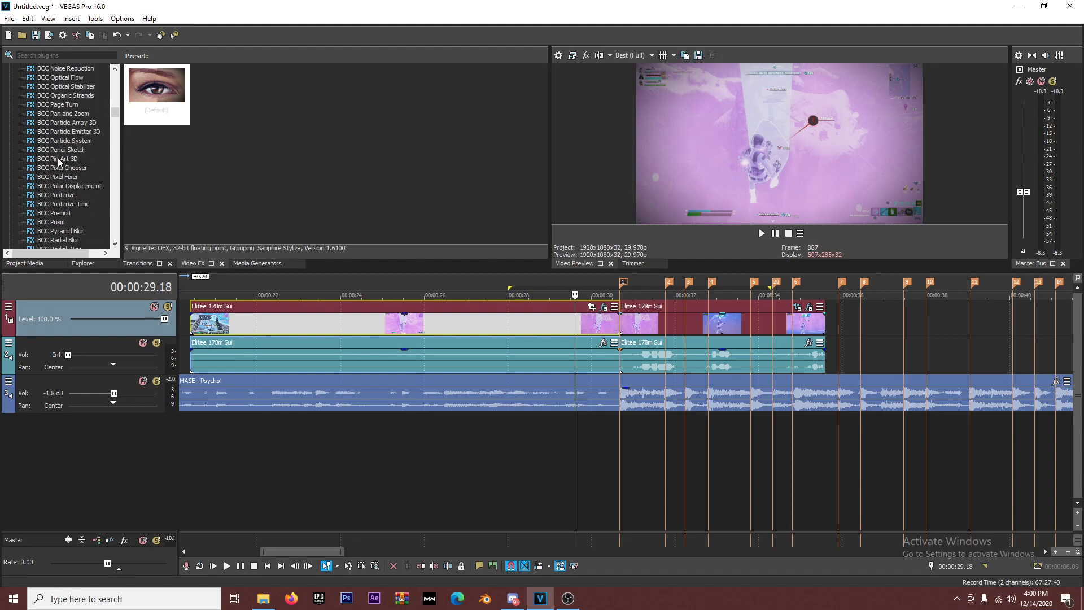
{"action": "scroll", "coordinate": [66, 124], "scroll_direction": "up", "scroll_amount": 5}
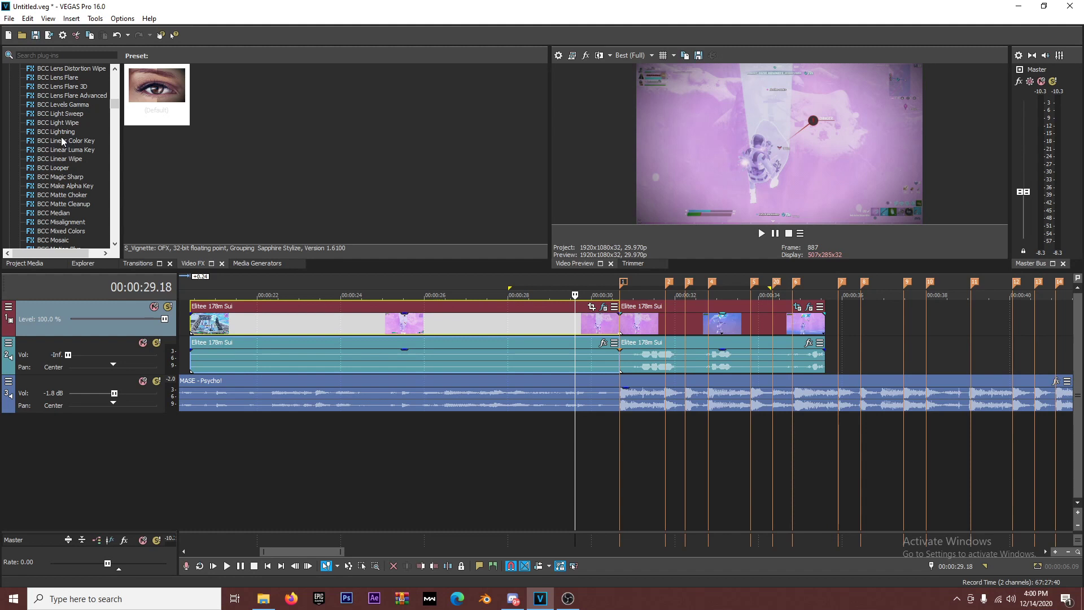
{"action": "scroll", "coordinate": [66, 85], "scroll_direction": "up", "scroll_amount": 3}
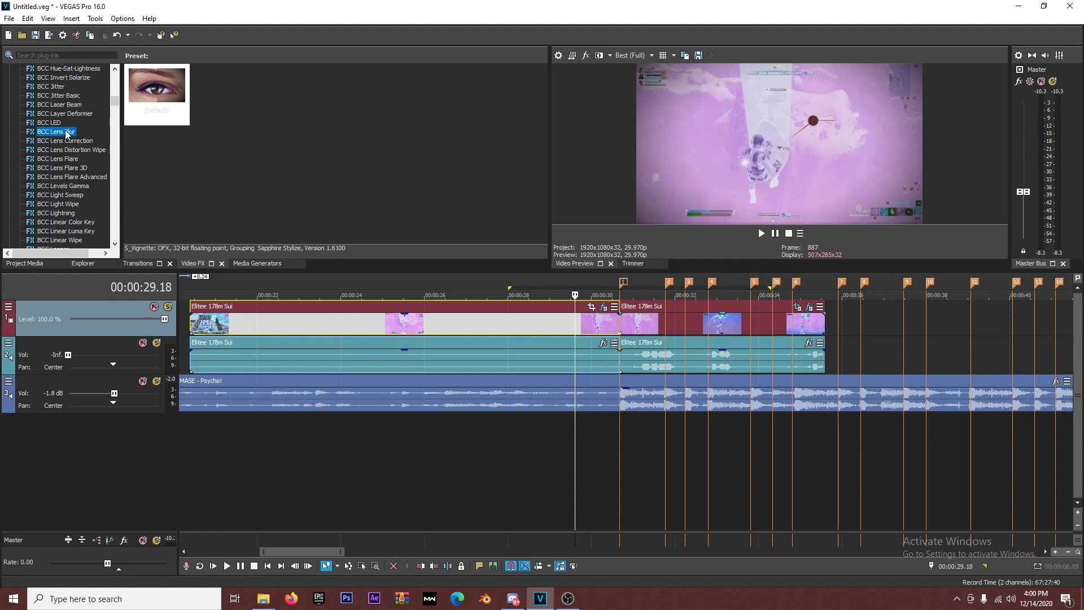
{"action": "left_click", "coordinate": [222, 89]}
- Apply the blur1 Lens Blur preset with an Iris Scale 0 keyframe at about 9 seconds
{"action": "left_click_drag", "start_coordinate": [597, 335], "coordinate": [597, 332]}
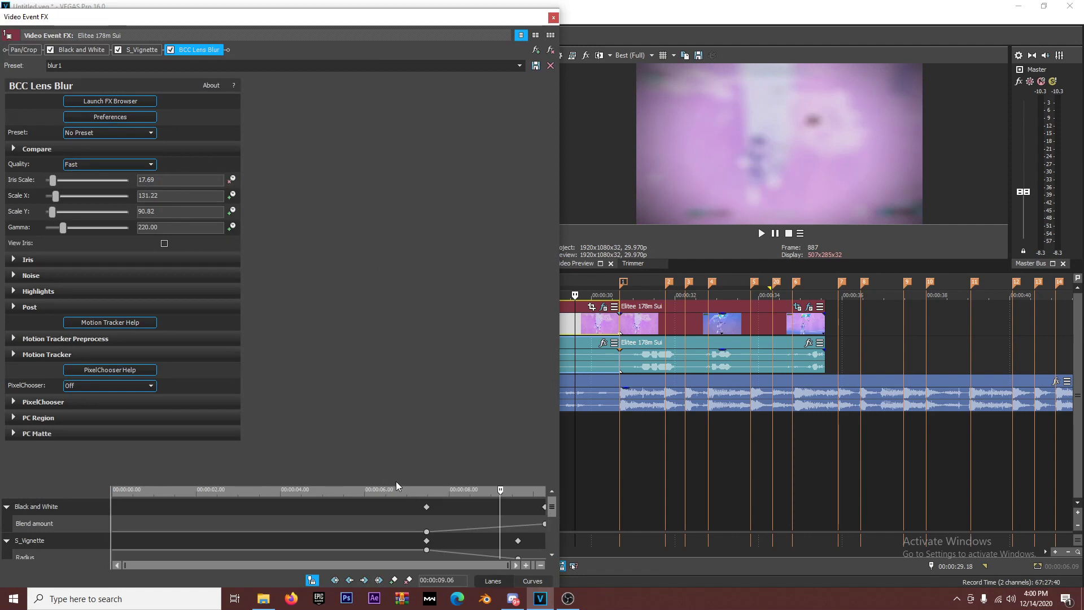
{"action": "left_click_drag", "start_coordinate": [396, 481], "coordinate": [302, 368]}
{"action": "left_click_drag", "start_coordinate": [51, 177], "coordinate": [46, 179]}
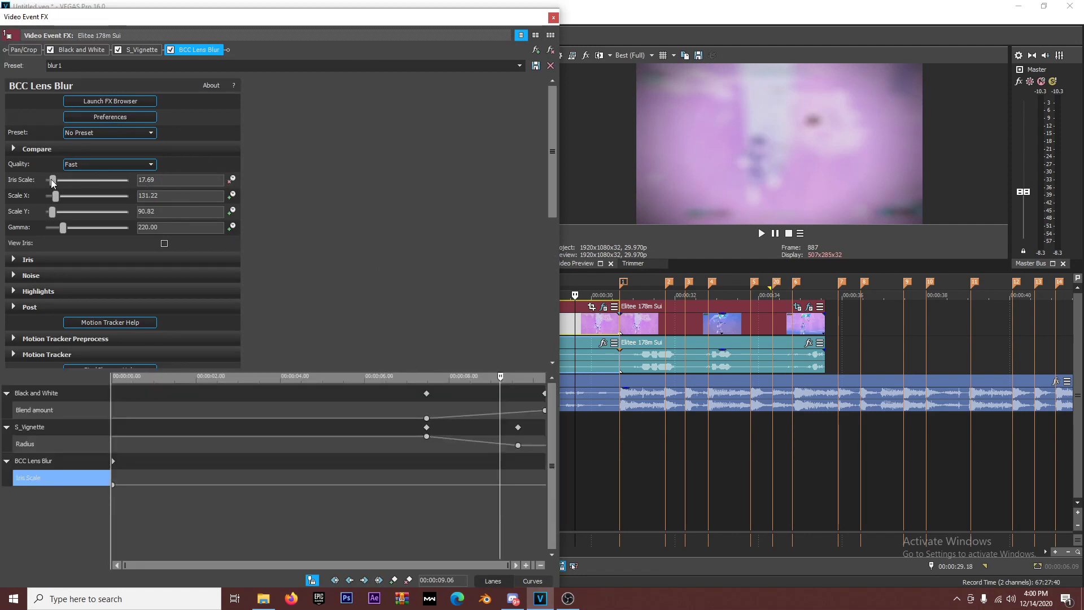
{"action": "left_click_drag", "start_coordinate": [113, 464], "coordinate": [488, 461]}
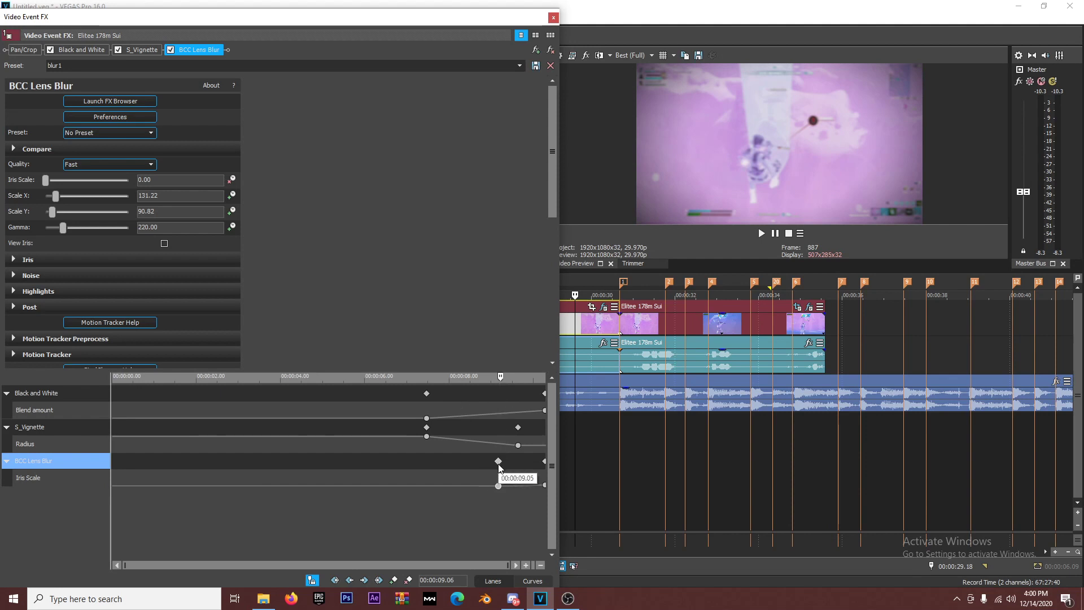
- Step forward to 00:00:10.08 to check the blur ramp, nudging the keyframe slightly later
{"action": "key", "text": "Right"}
{"action": "key", "text": "Right"}
{"action": "key", "text": "Right"}
{"action": "key", "text": "Right"}
{"action": "key", "text": "Right"}
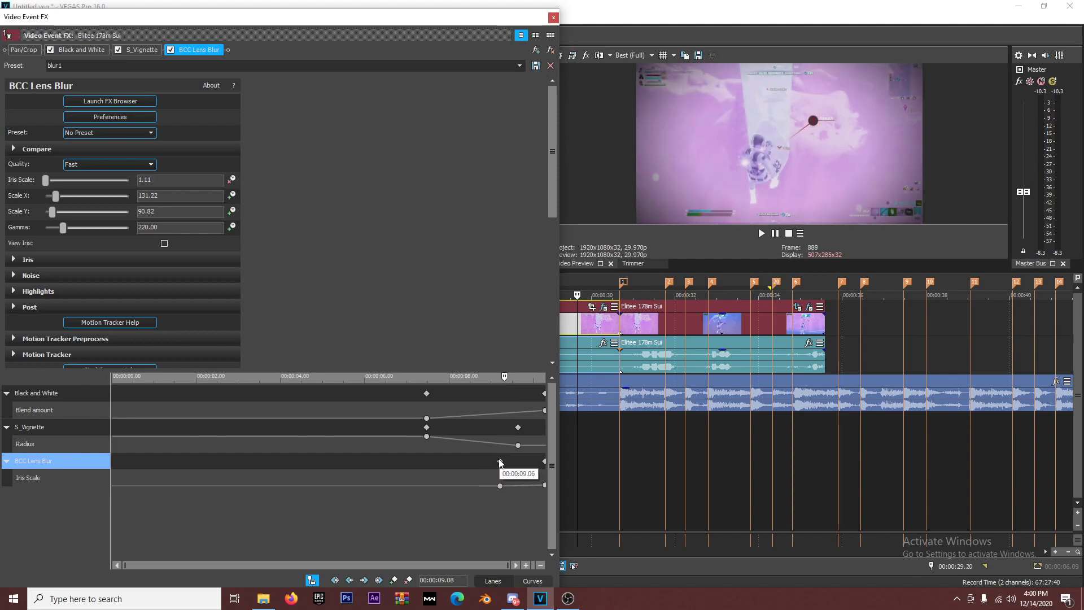
{"action": "key", "text": "Right"}
{"action": "key", "text": "Right"}
{"action": "key", "text": "Right"}
{"action": "key", "text": "Right"}
{"action": "key", "text": "Right"}
{"action": "key", "text": "Right"}
{"action": "key", "text": "Right"}
{"action": "key", "text": "Right"}
{"action": "key", "text": "Right"}
{"action": "key", "text": "Right"}
{"action": "key", "text": "Right"}
{"action": "key", "text": "Right"}
{"action": "key", "text": "Right"}
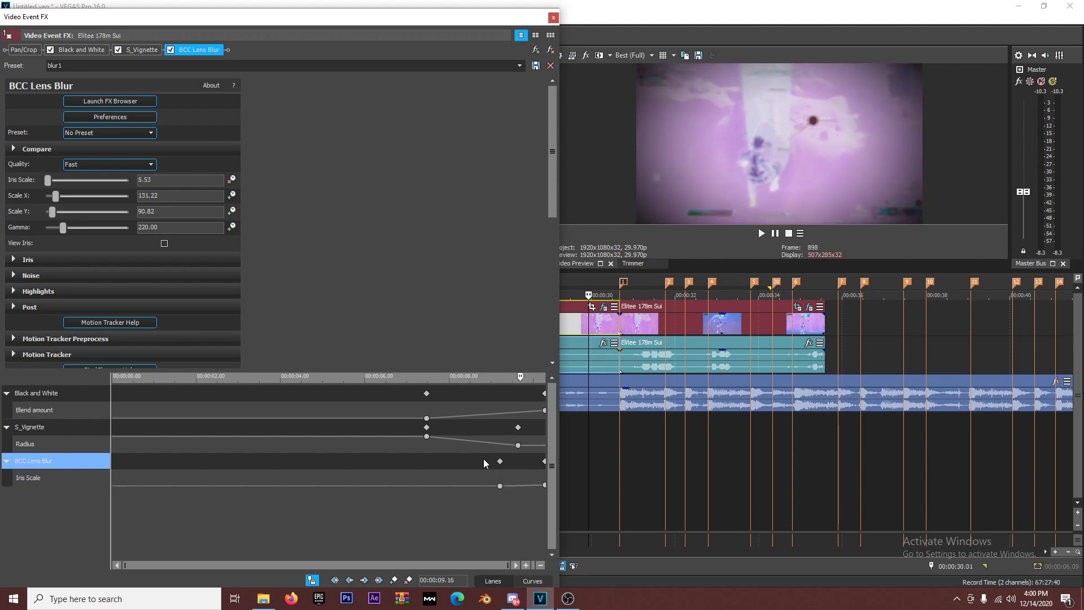
{"action": "key", "text": "Right"}
{"action": "key", "text": "Right"}
{"action": "key", "text": "Right"}
{"action": "key", "text": "Right"}
{"action": "key", "text": "Right"}
{"action": "key", "text": "Right"}
{"action": "key", "text": "Right"}
{"action": "key", "text": "Right"}
{"action": "key", "text": "Right"}
{"action": "key", "text": "Right"}
{"action": "key", "text": "Right"}
{"action": "key", "text": "Right"}
{"action": "key", "text": "Right"}
{"action": "key", "text": "Right"}
{"action": "left_click_drag", "start_coordinate": [499, 460], "coordinate": [506, 463]}
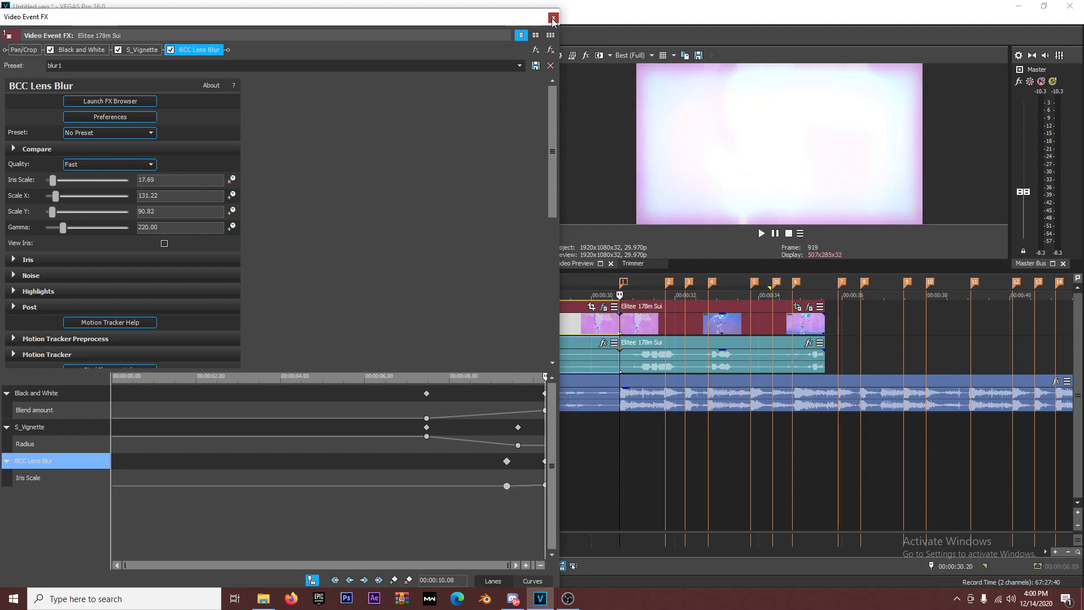
{"action": "left_click", "coordinate": [553, 17]}
- Insert a new top video track and place a Black Solid Color event on it
{"action": "right_click", "coordinate": [850, 322]}
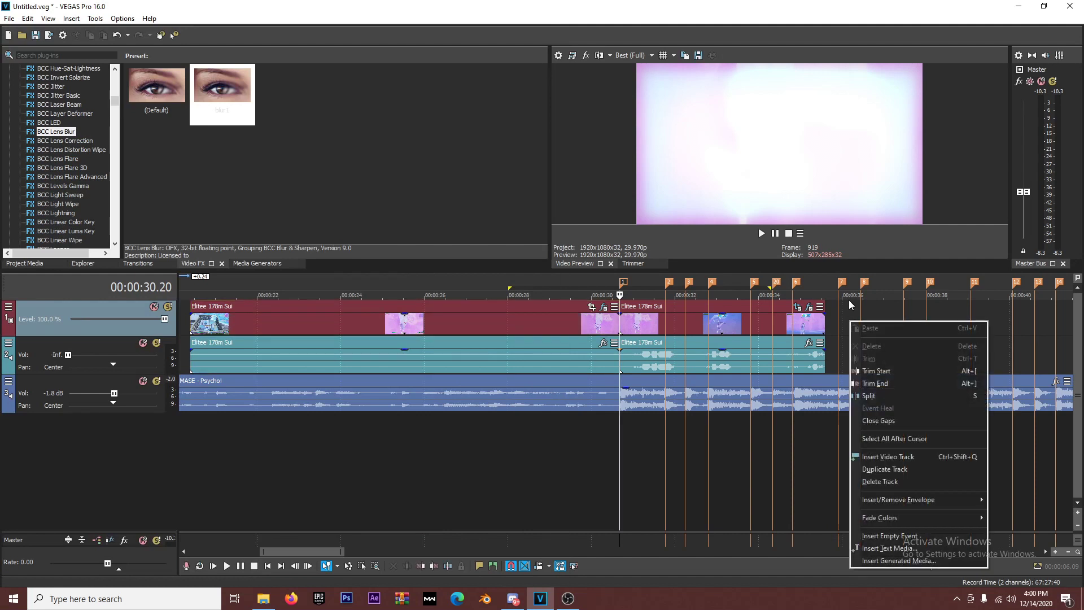
{"action": "left_click", "coordinate": [893, 457]}
{"action": "left_click", "coordinate": [577, 319]}
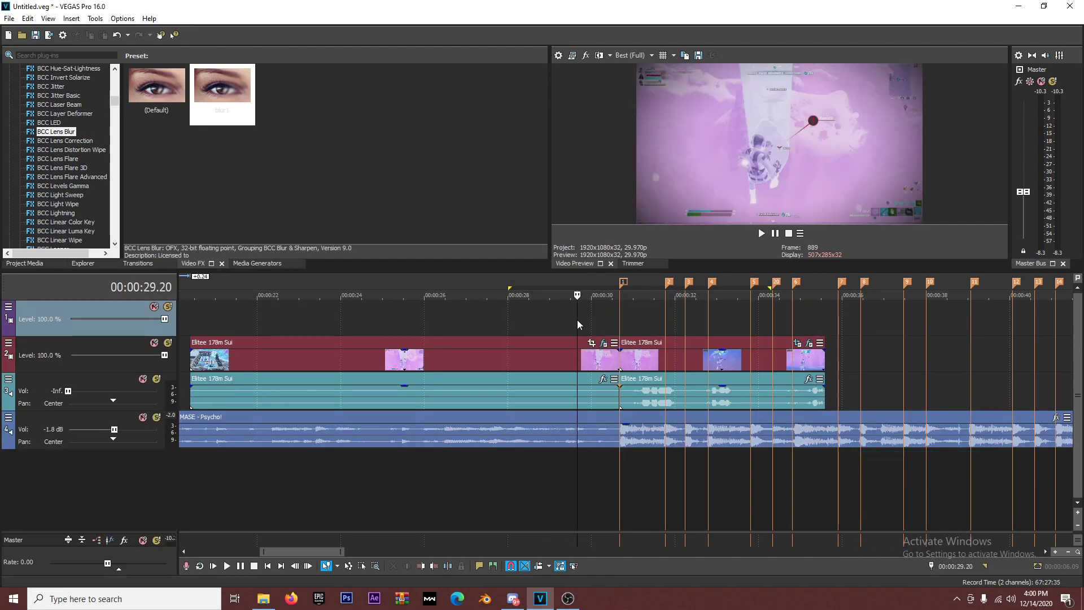
{"action": "left_click", "coordinate": [242, 264]}
{"action": "left_click_drag", "start_coordinate": [90, 102], "coordinate": [80, 240]}
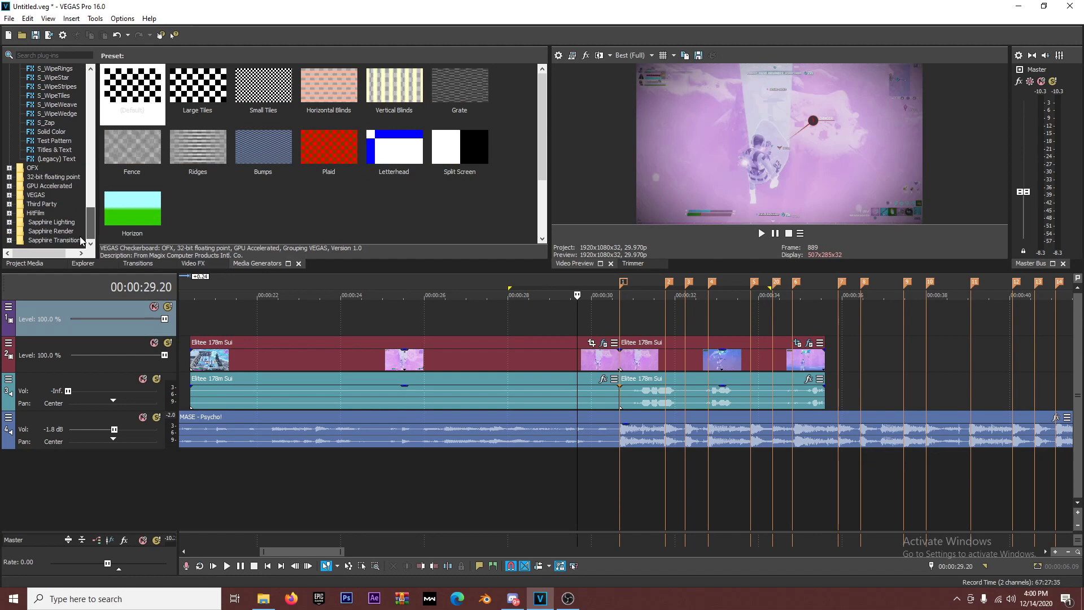
{"action": "left_click", "coordinate": [63, 135]}
{"action": "left_click", "coordinate": [199, 87]}
{"action": "left_click_drag", "start_coordinate": [198, 87], "coordinate": [565, 351]}
{"action": "left_click", "coordinate": [337, 69]}
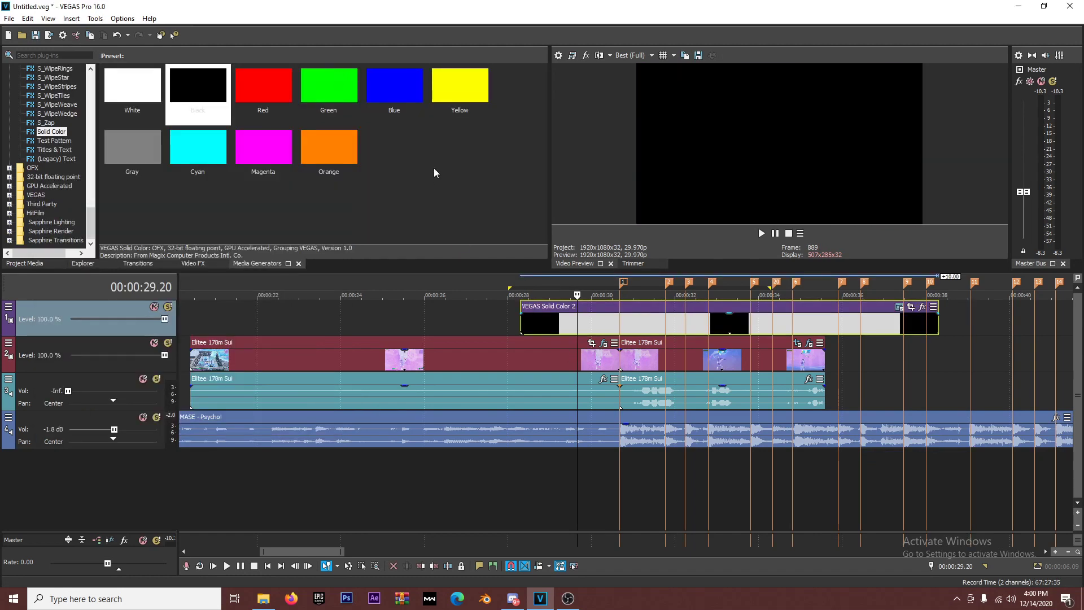
- Split the black event at 30.20 and 29.29, deleting all but the short middle piece
{"action": "left_click", "coordinate": [621, 321]}
{"action": "key", "text": "s"}
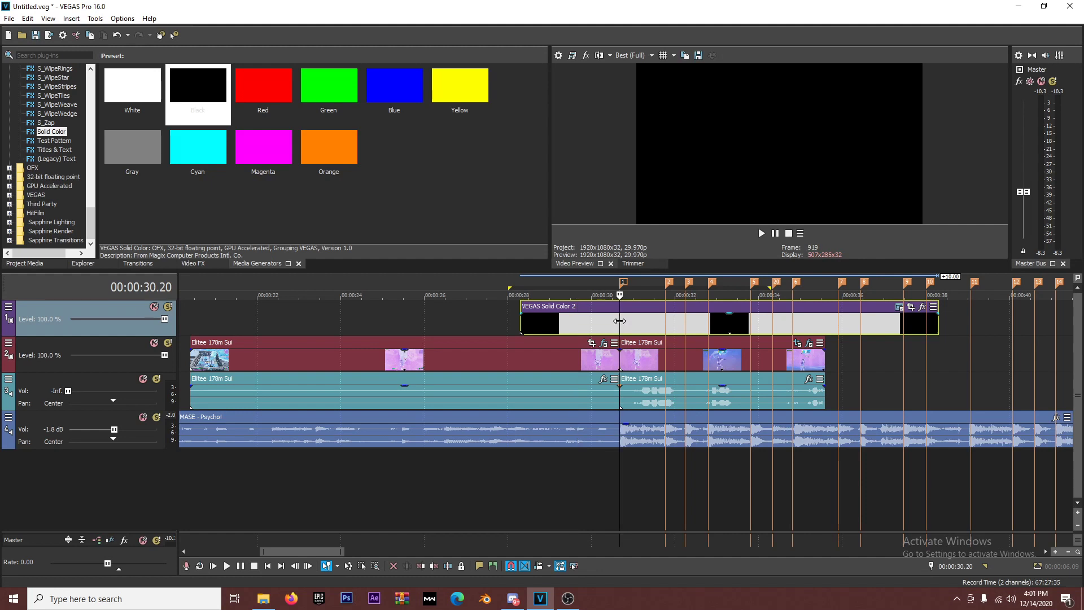
{"action": "left_click", "coordinate": [590, 319]}
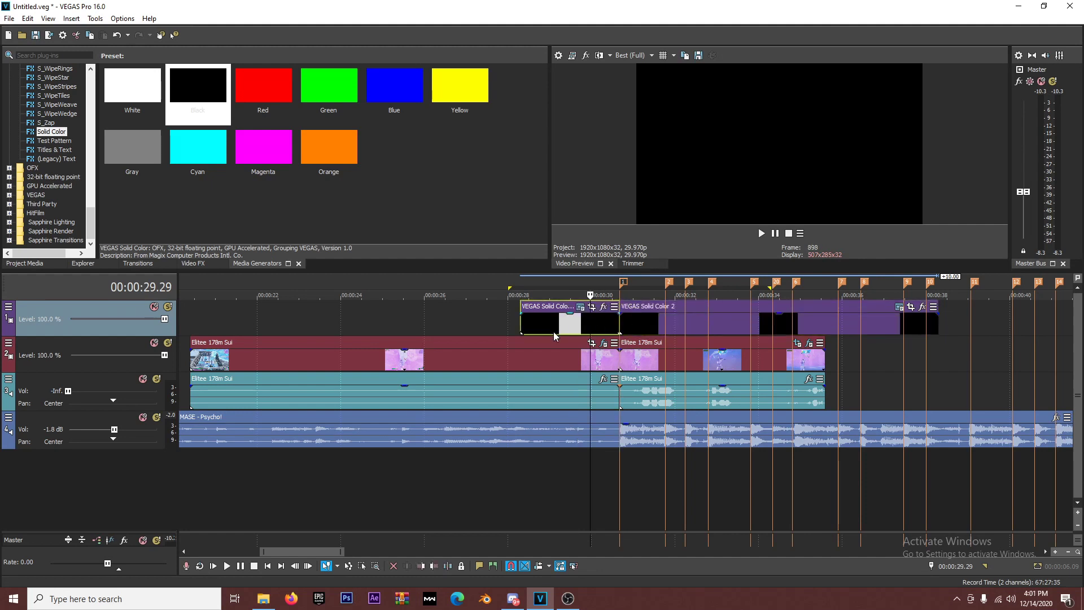
{"action": "key", "text": "s"}
{"action": "left_click", "coordinate": [547, 327]}
{"action": "key", "text": "Delete"}
{"action": "left_click", "coordinate": [692, 323]}
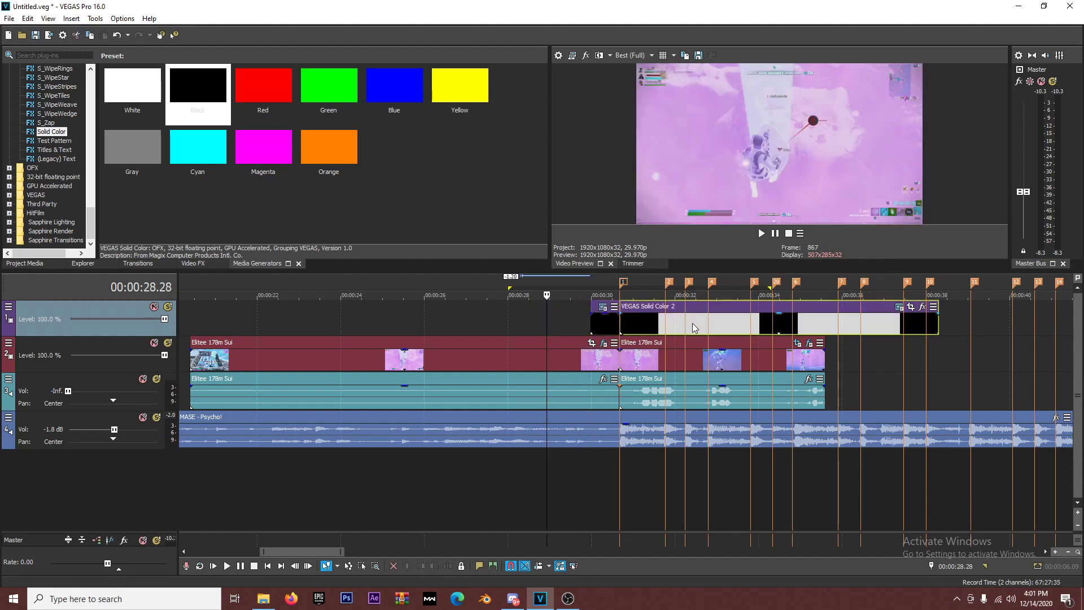
{"action": "key", "text": "Delete"}
{"action": "left_click", "coordinate": [588, 327]}
{"action": "scroll", "coordinate": [589, 327], "scroll_direction": "up", "scroll_amount": 5}
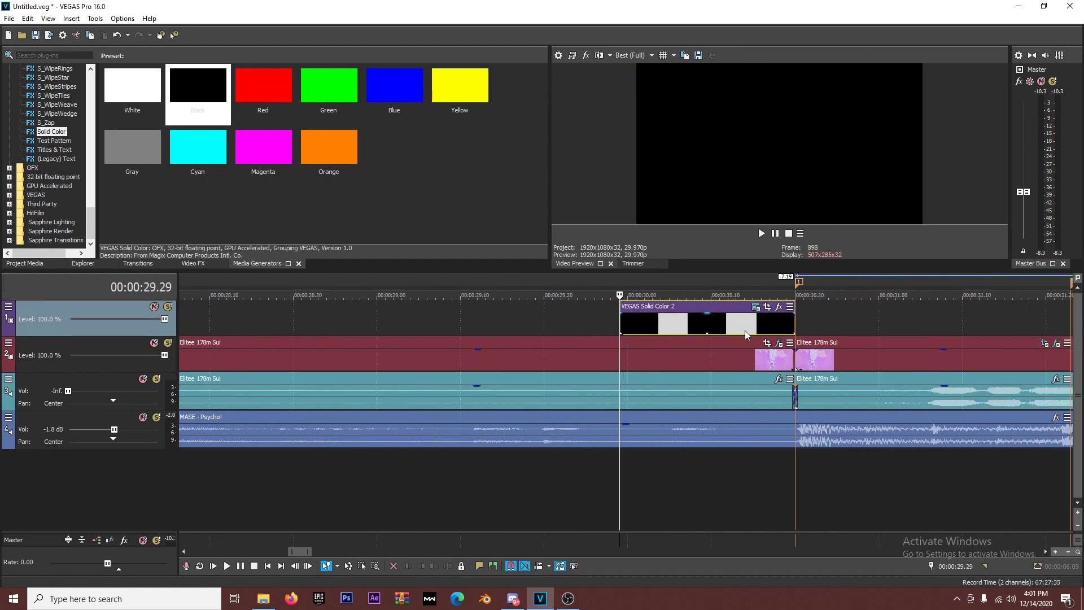
- Reopen the clip's effects to inspect the Lens Blur Iris Scale keyframe row
{"action": "left_click", "coordinate": [780, 343]}
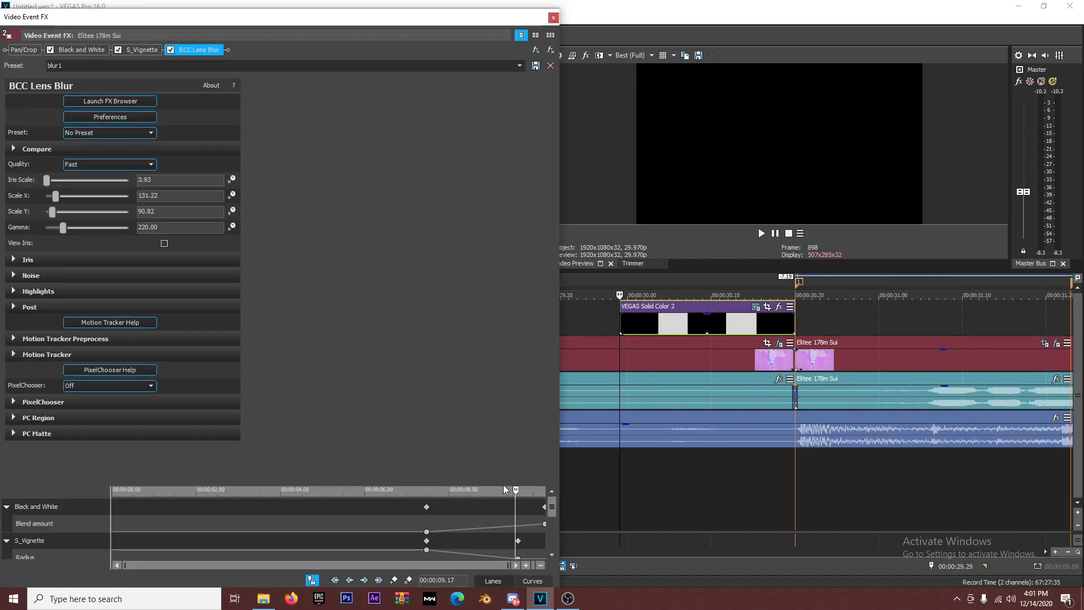
{"action": "left_click_drag", "start_coordinate": [504, 485], "coordinate": [500, 446]}
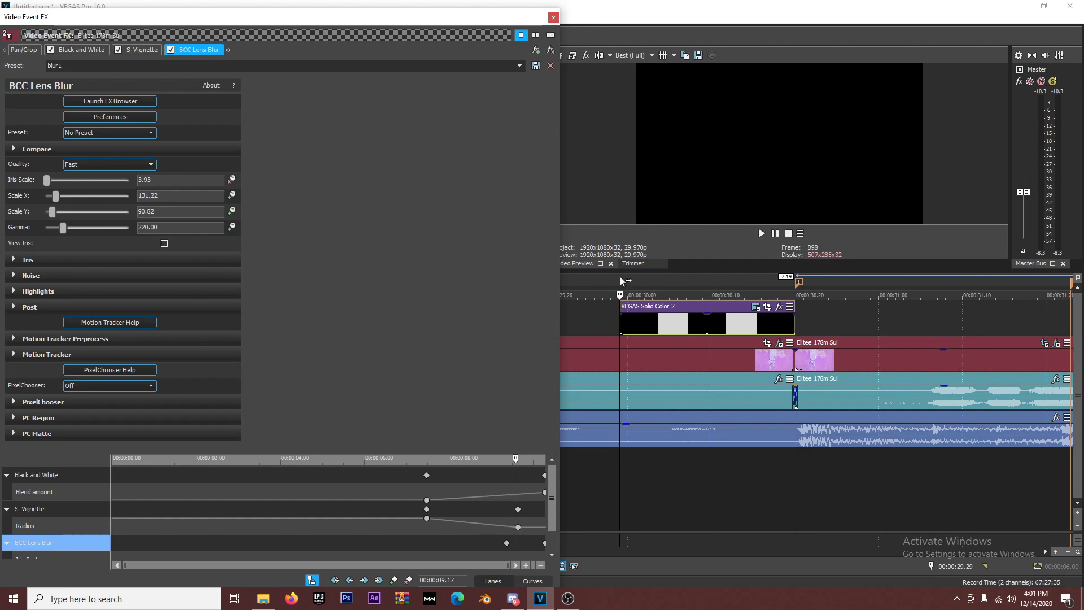
{"action": "left_click_drag", "start_coordinate": [479, 452], "coordinate": [483, 428]}
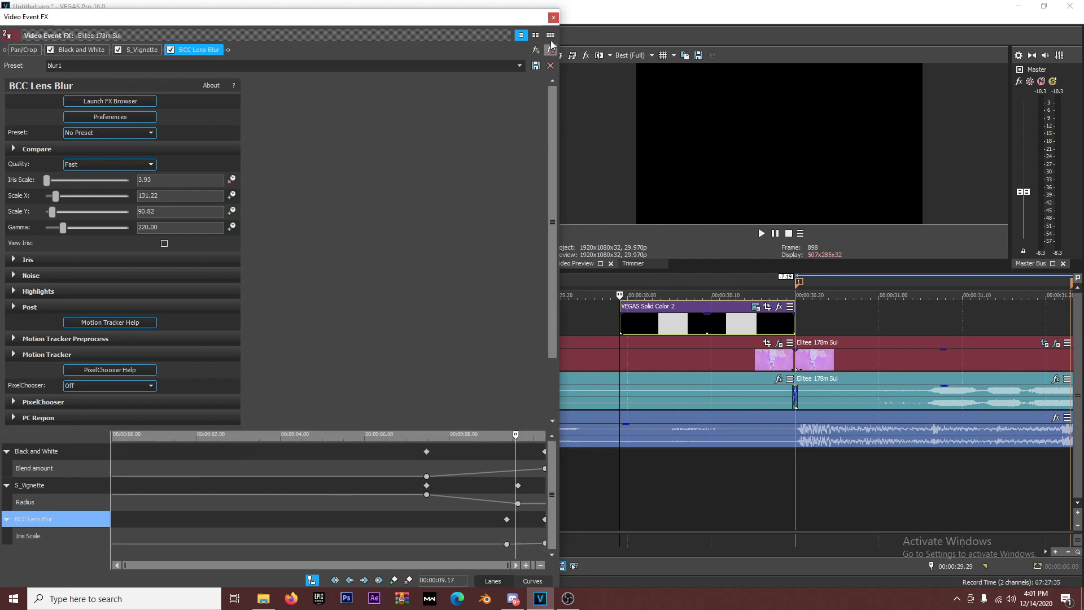
{"action": "left_click", "coordinate": [553, 18]}
- Move Solid Color 2 earlier, extend its end, set 50% opacity with a fade-in, and play
{"action": "left_click_drag", "start_coordinate": [680, 317], "coordinate": [629, 330]}
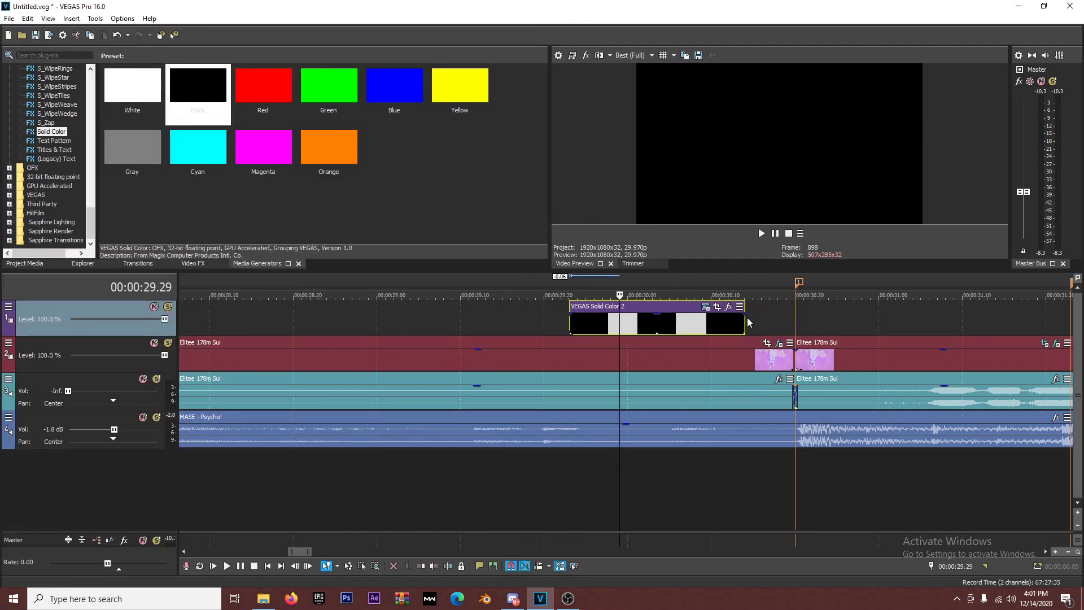
{"action": "left_click_drag", "start_coordinate": [744, 321], "coordinate": [795, 323]}
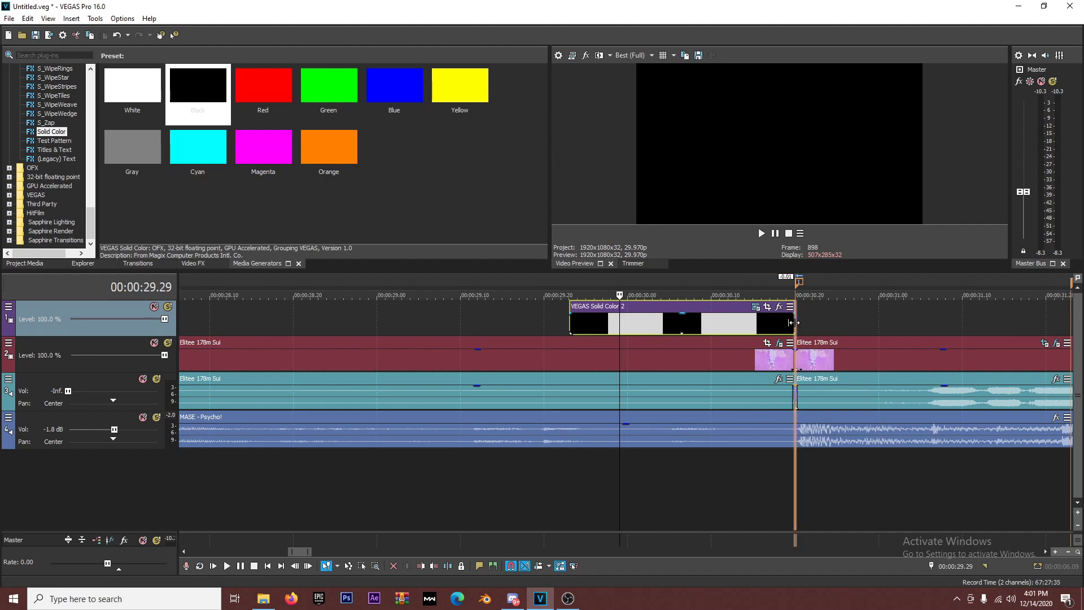
{"action": "left_click_drag", "start_coordinate": [708, 314], "coordinate": [714, 331]}
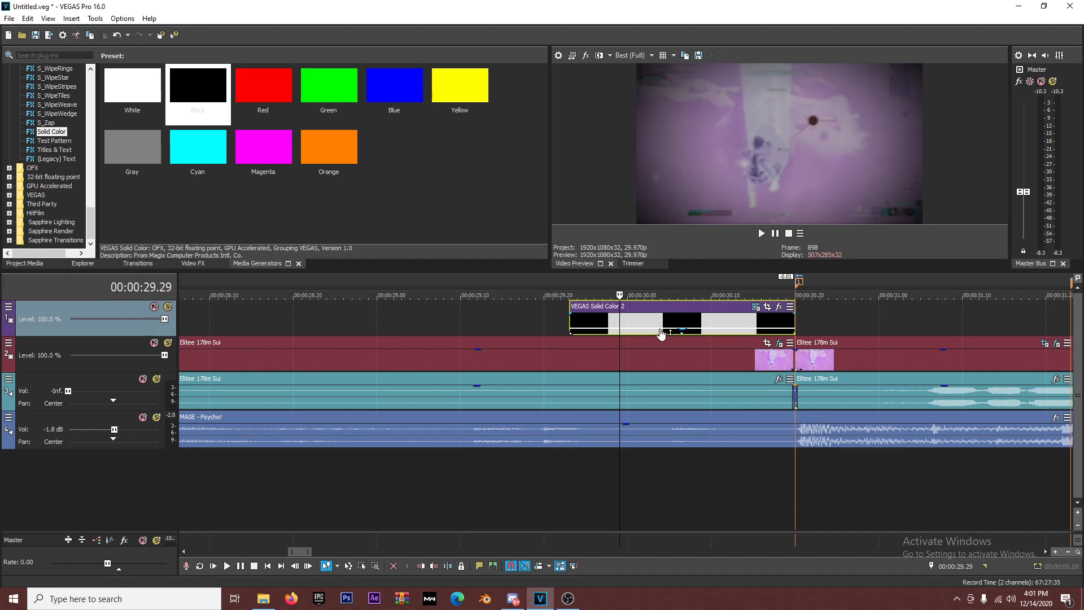
{"action": "left_click_drag", "start_coordinate": [566, 312], "coordinate": [755, 317]}
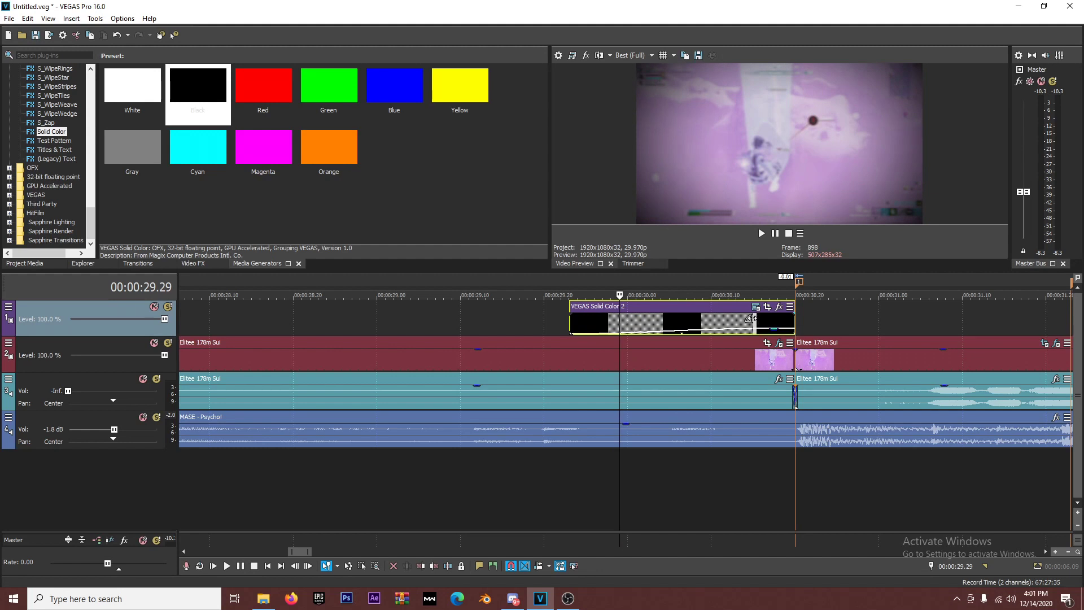
{"action": "left_click", "coordinate": [551, 323]}
{"action": "key", "text": "space"}
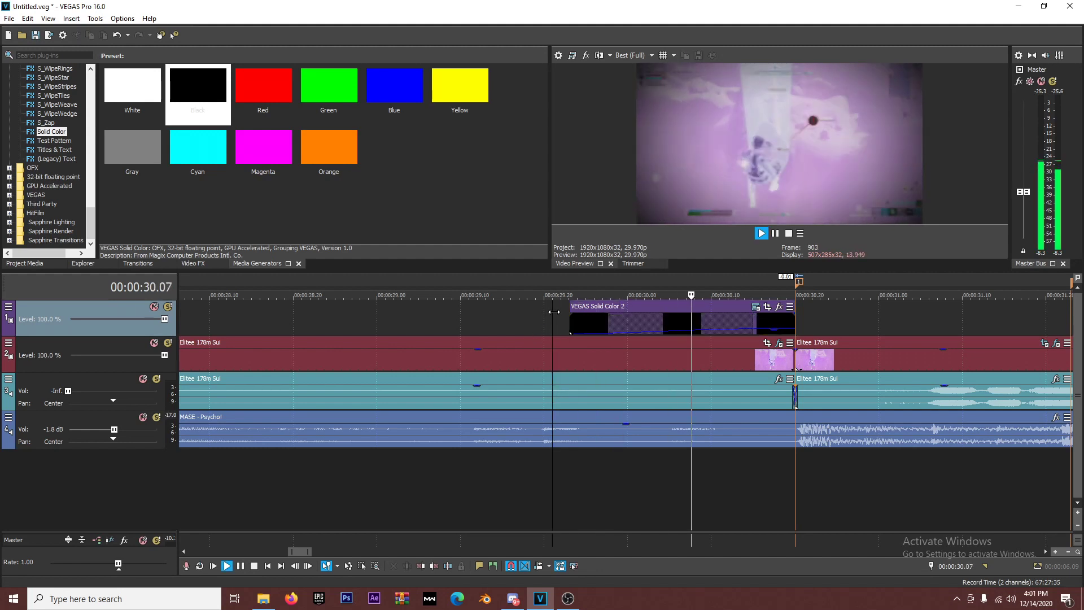
{"action": "key", "text": "space"}
{"action": "scroll", "coordinate": [803, 382], "scroll_direction": "down", "scroll_amount": 5}
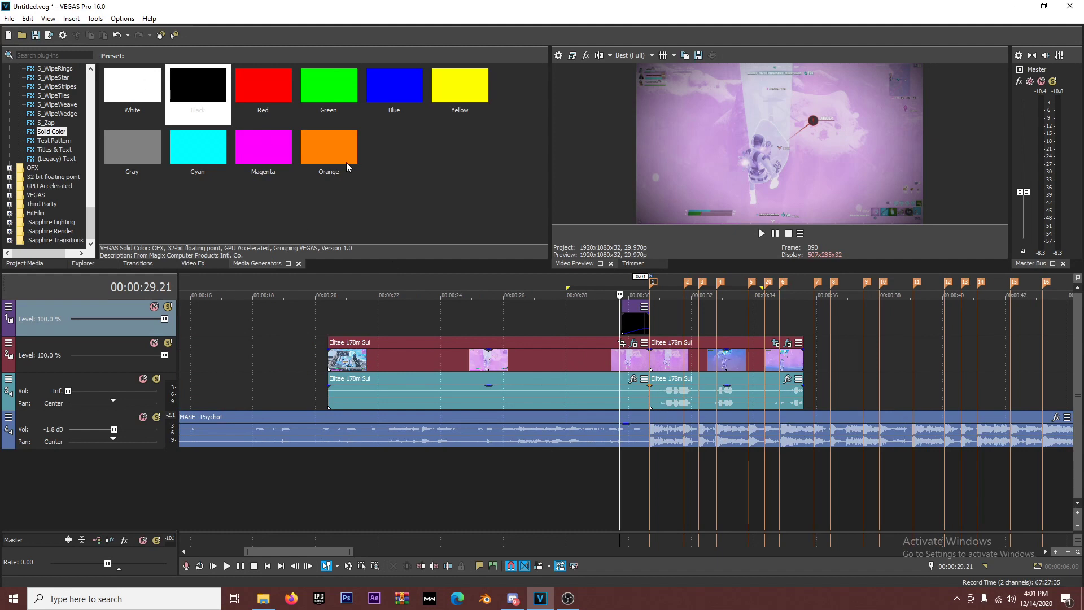
{"action": "key", "text": "space"}
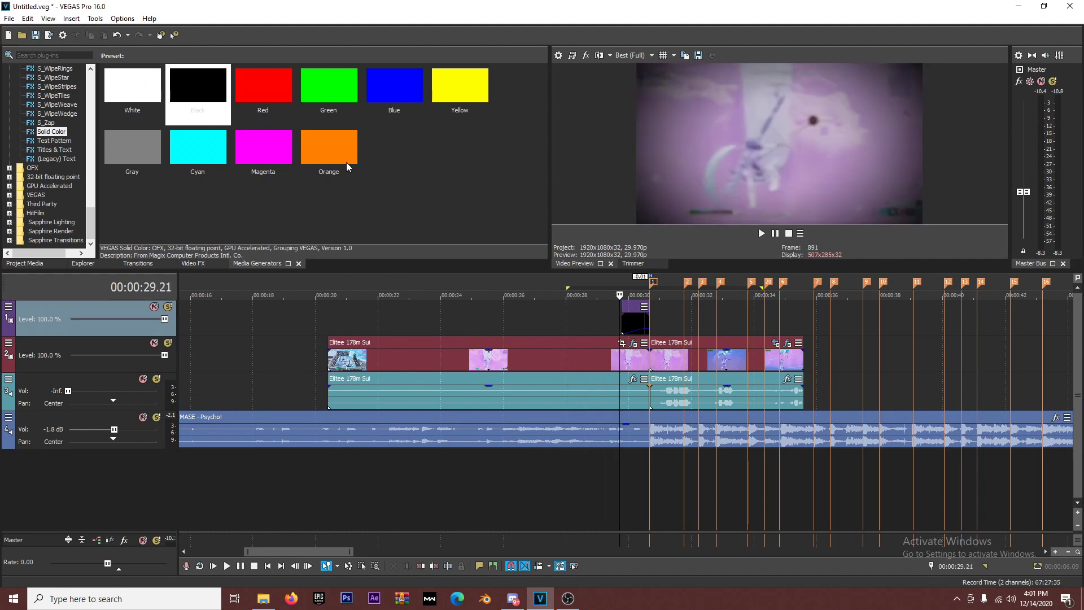
{"action": "key", "text": "space"}
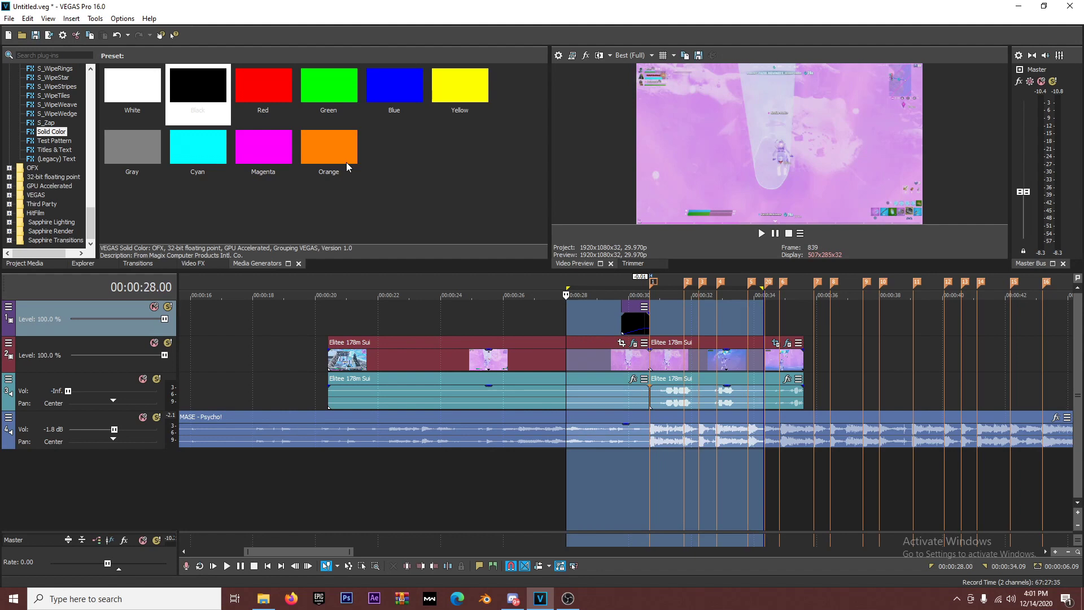
{"action": "key", "text": "space"}
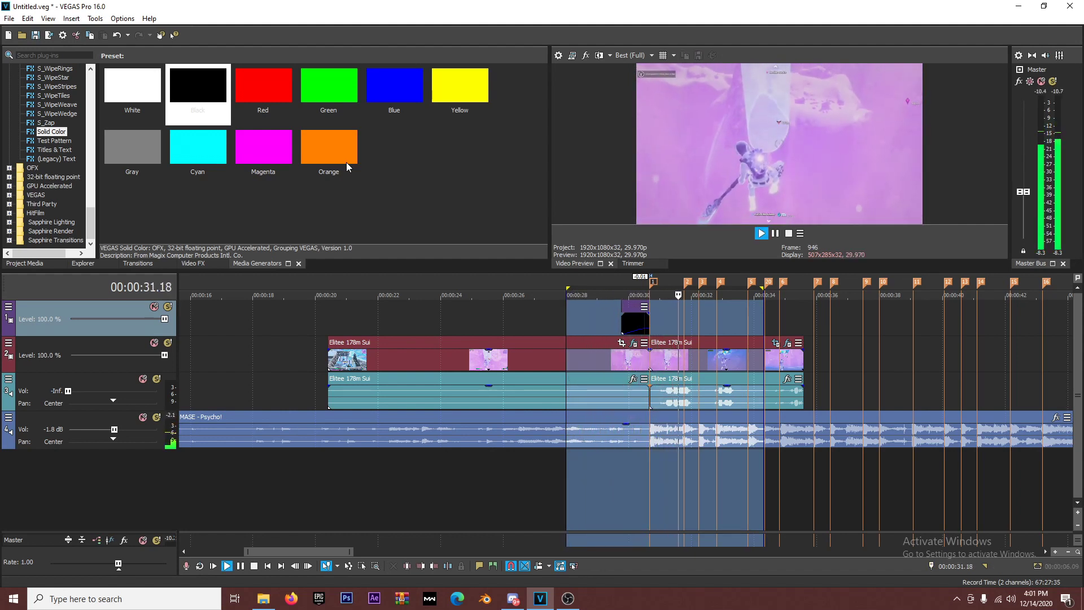
{"action": "key", "text": "space"}
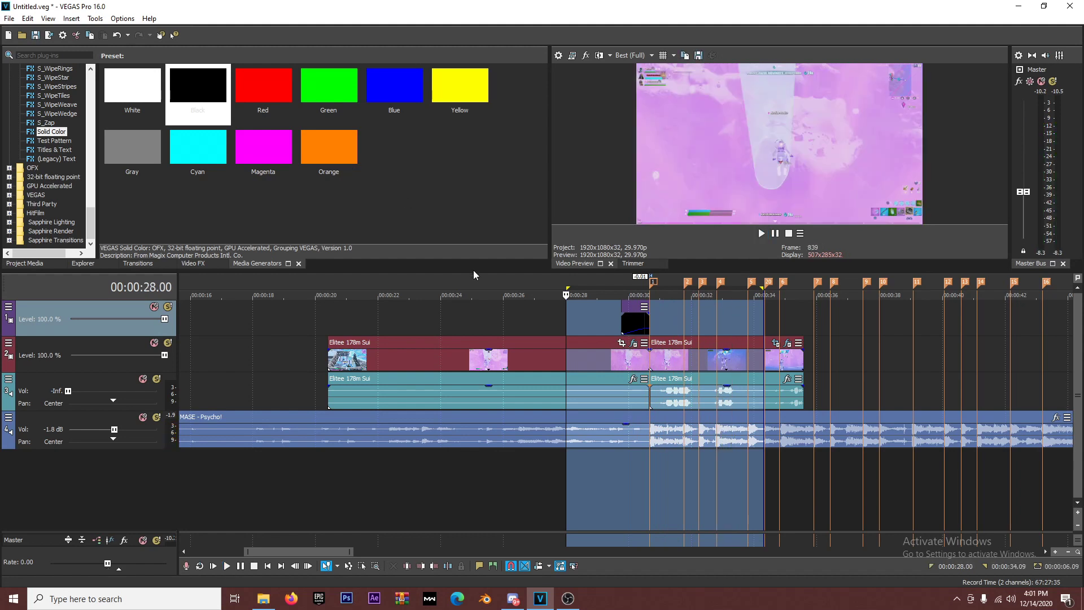
{"action": "key", "text": "space"}
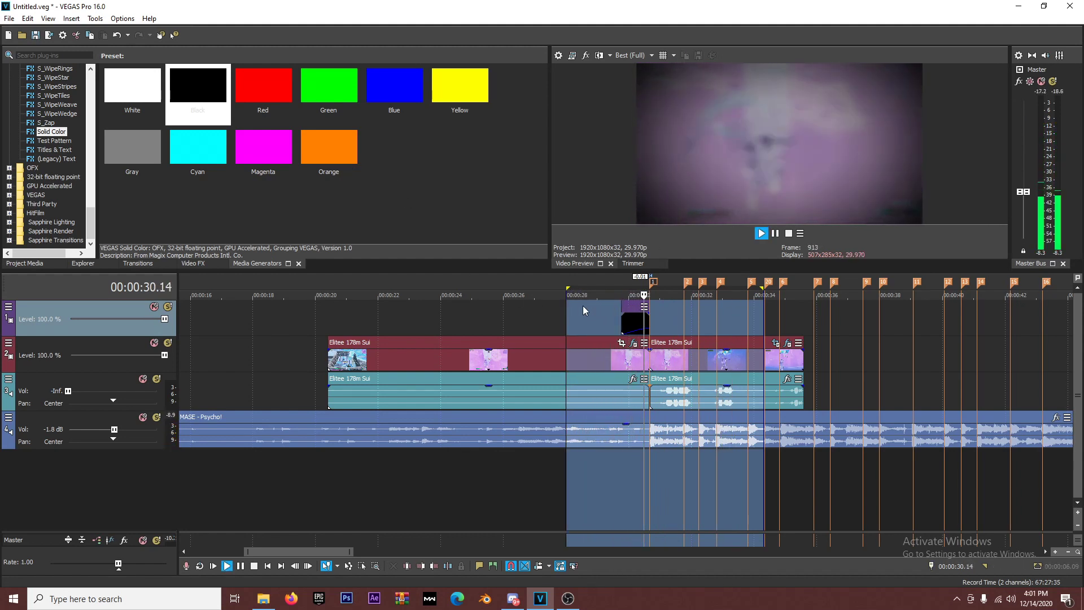
{"action": "key", "text": "space"}
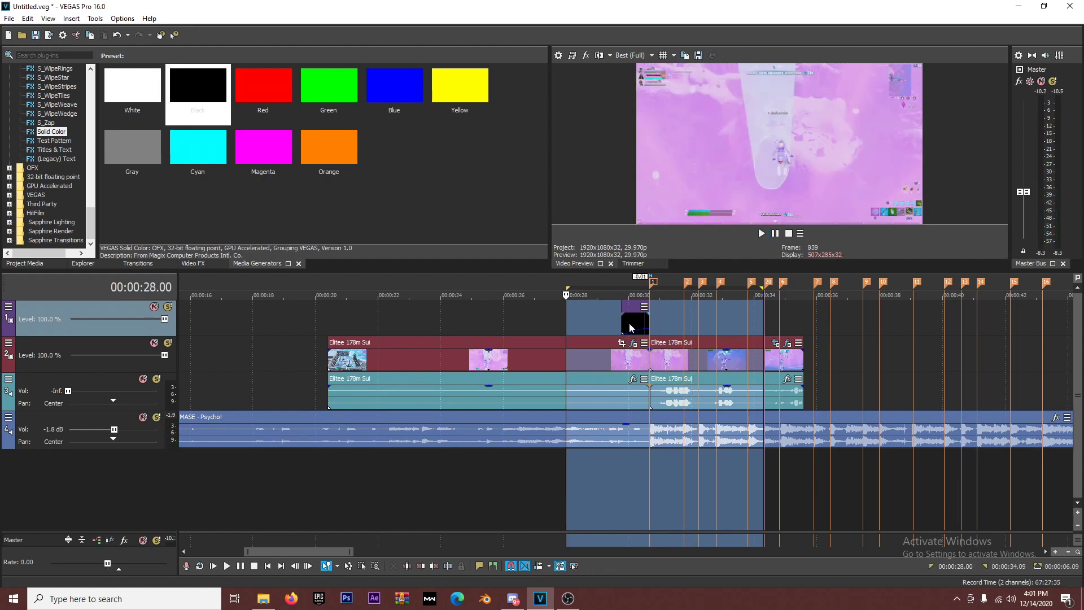
{"action": "left_click", "coordinate": [631, 328]}
{"action": "scroll", "coordinate": [678, 347], "scroll_direction": "up", "scroll_amount": 5}
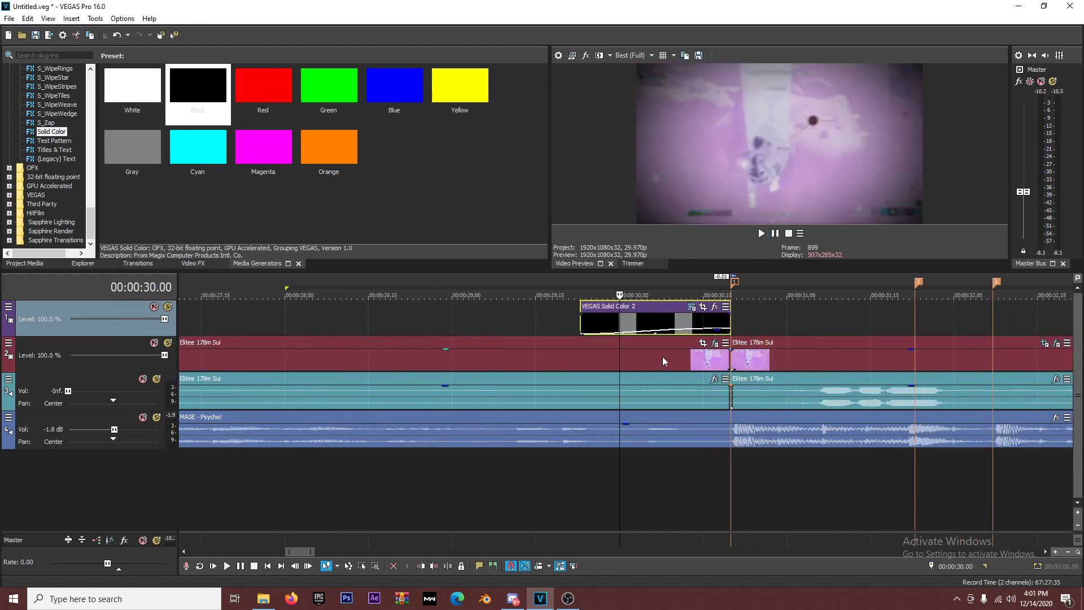
{"action": "left_click", "coordinate": [710, 344]}
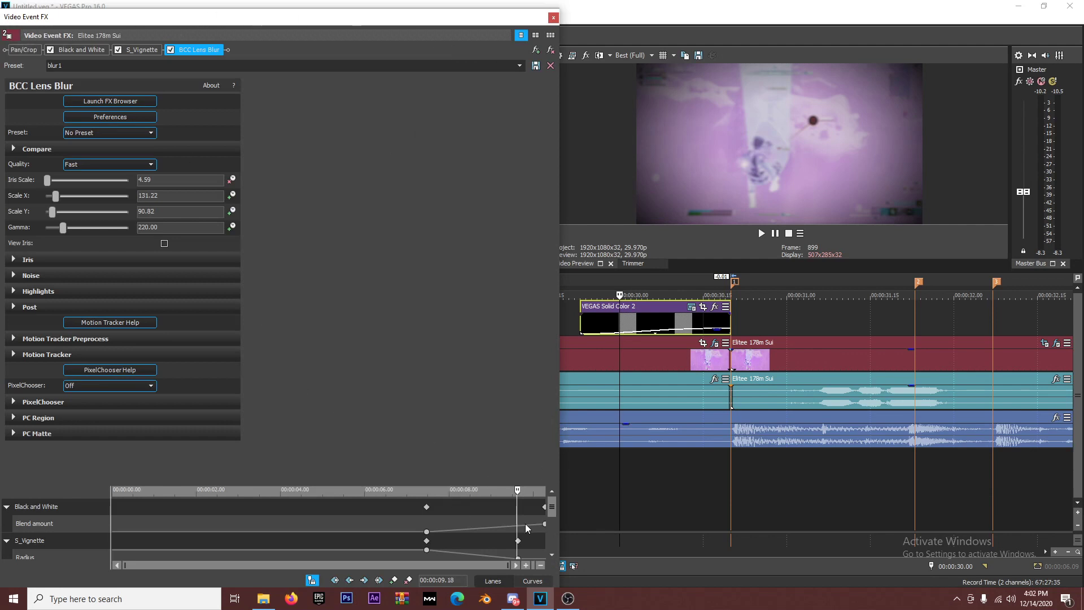
- Save the Black and White, S_Vignette and Lens Blur chain as package 'vignette before'
{"action": "left_click", "coordinate": [536, 49]}
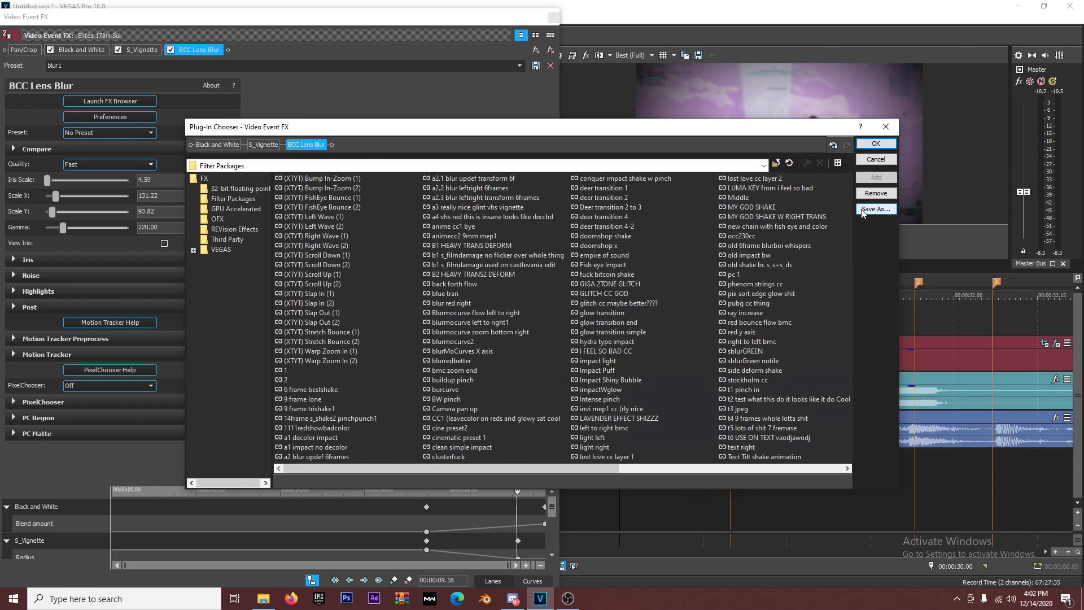
{"action": "left_click", "coordinate": [864, 209]}
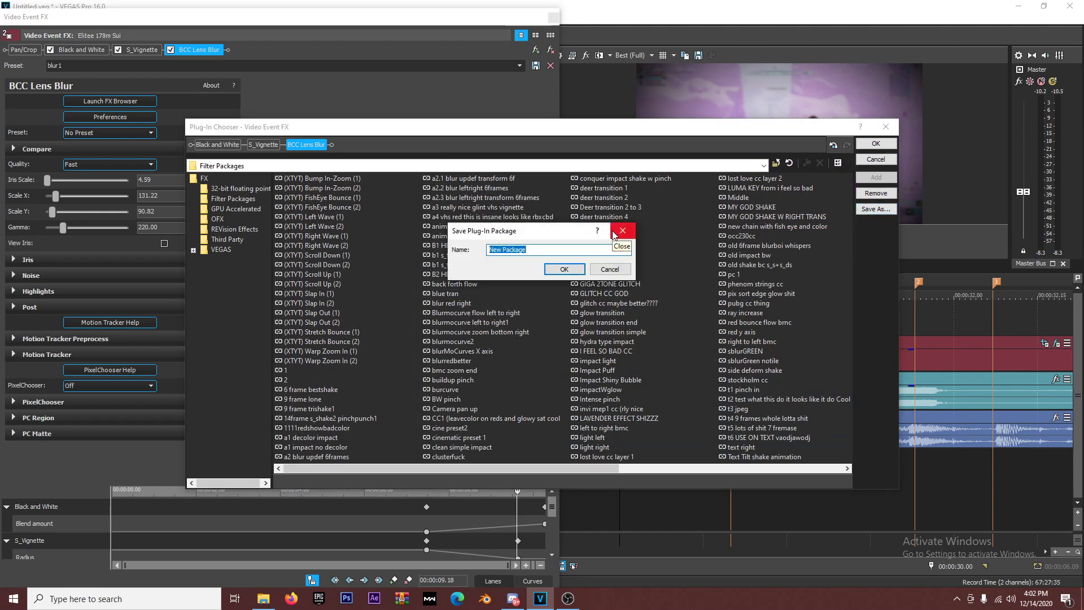
{"action": "type", "text": "vignette before"}
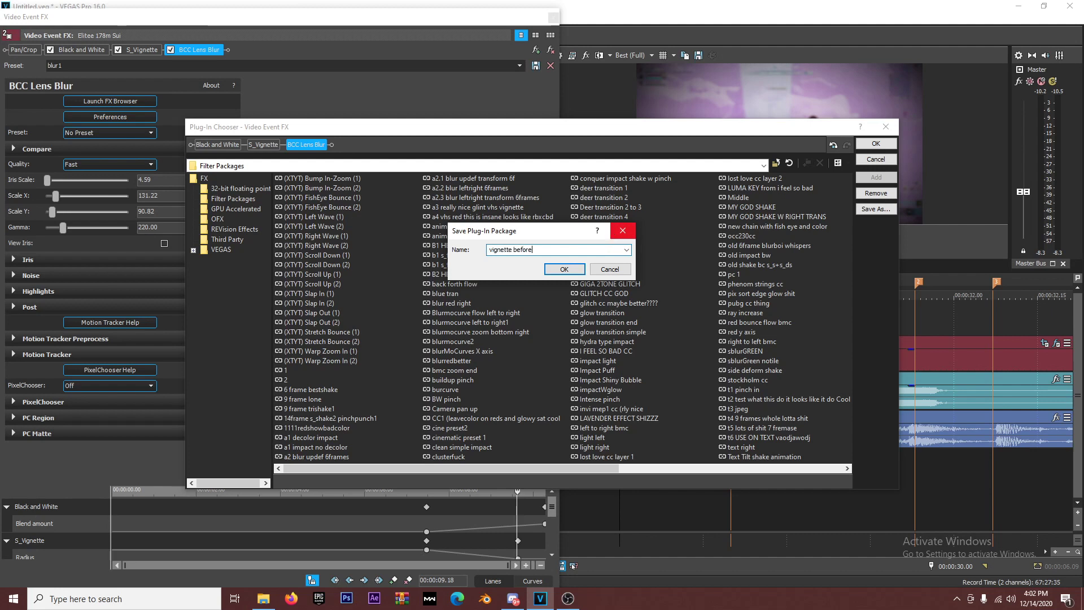
{"action": "left_click", "coordinate": [565, 270]}
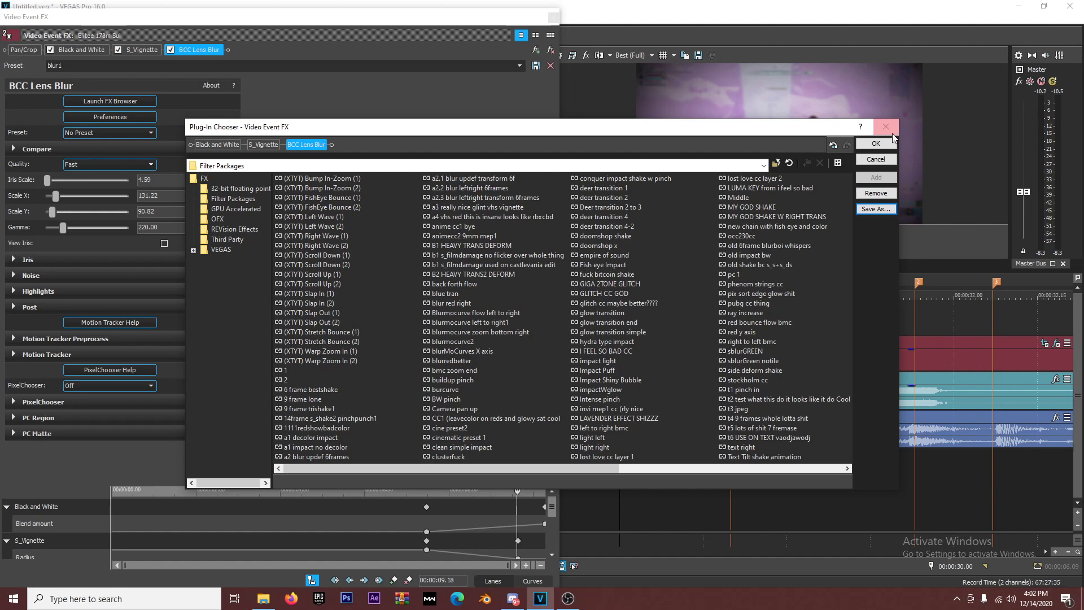
{"action": "left_click", "coordinate": [879, 148]}
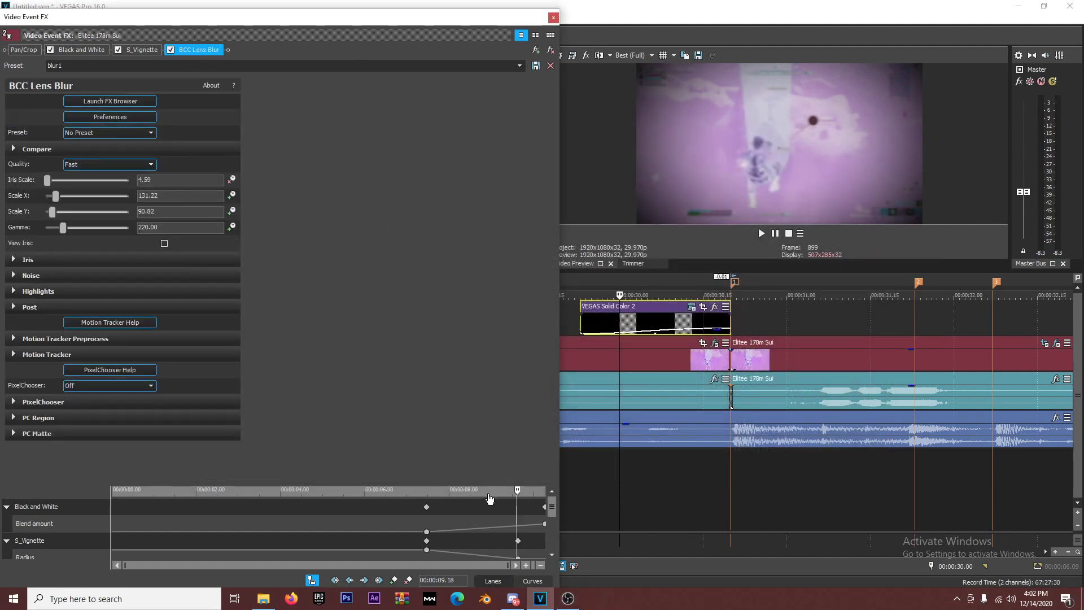
- Try moving and lengthening the Elitee clip, undo, return it to track 2, and close effects
{"action": "left_click_drag", "start_coordinate": [489, 482], "coordinate": [486, 394]}
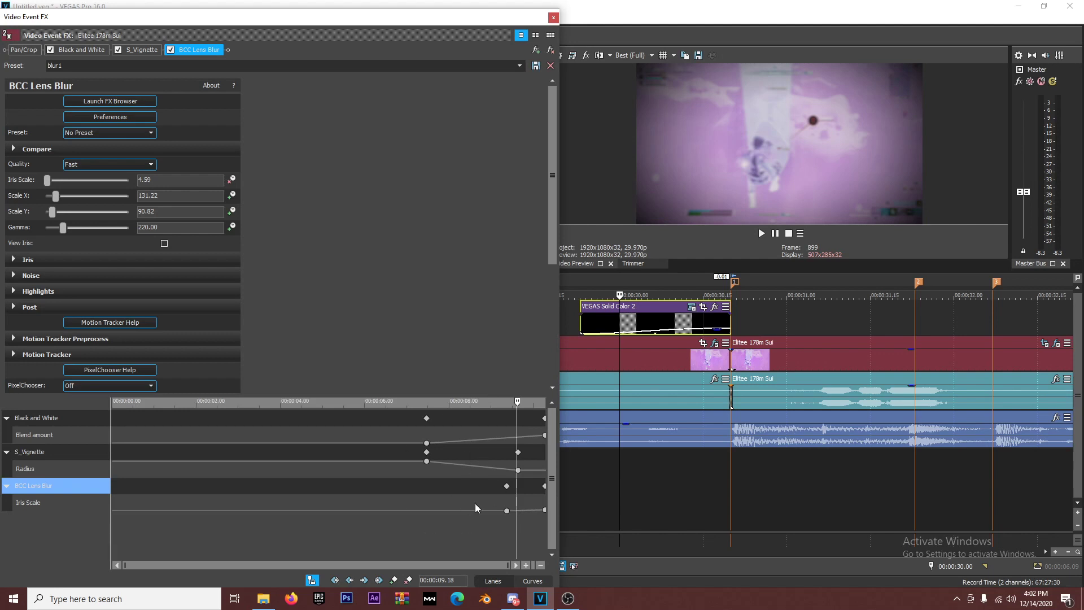
{"action": "scroll", "coordinate": [746, 414], "scroll_direction": "down", "scroll_amount": 5}
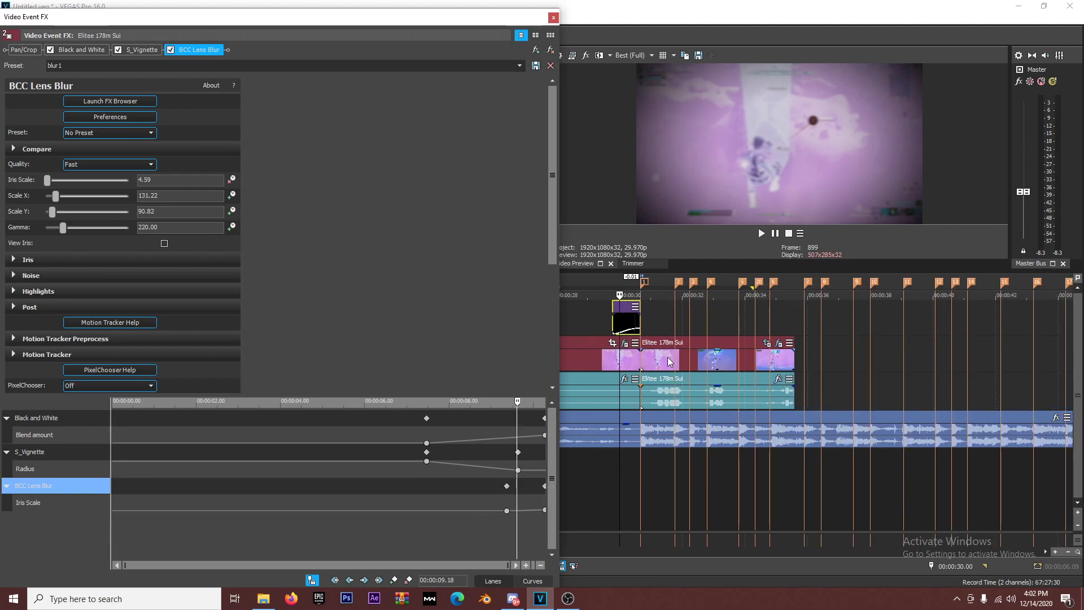
{"action": "left_click_drag", "start_coordinate": [671, 360], "coordinate": [669, 327]}
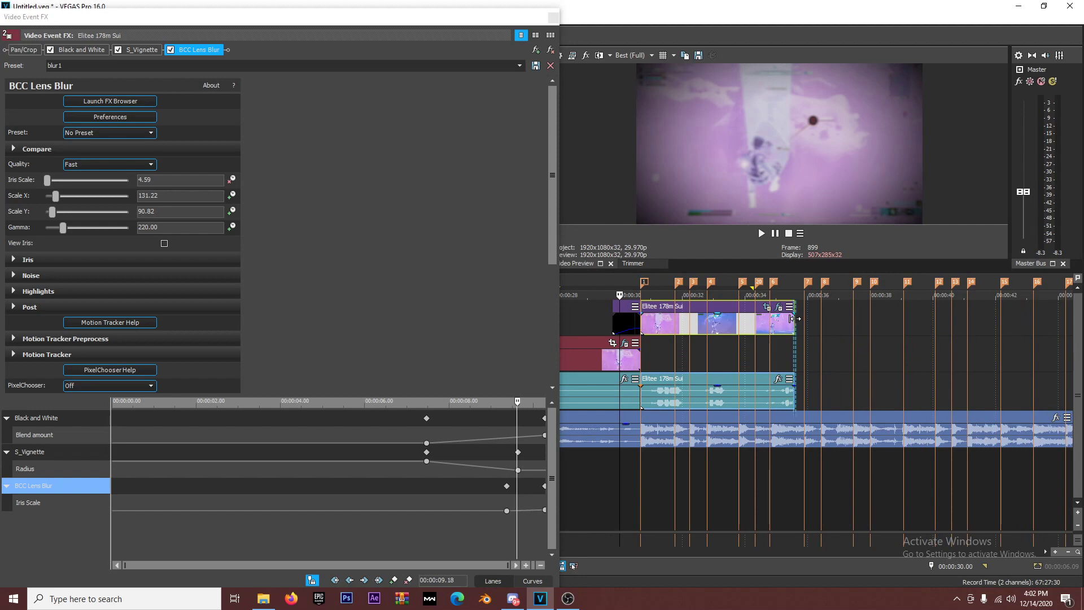
{"action": "left_click_drag", "start_coordinate": [794, 318], "coordinate": [1031, 324]}
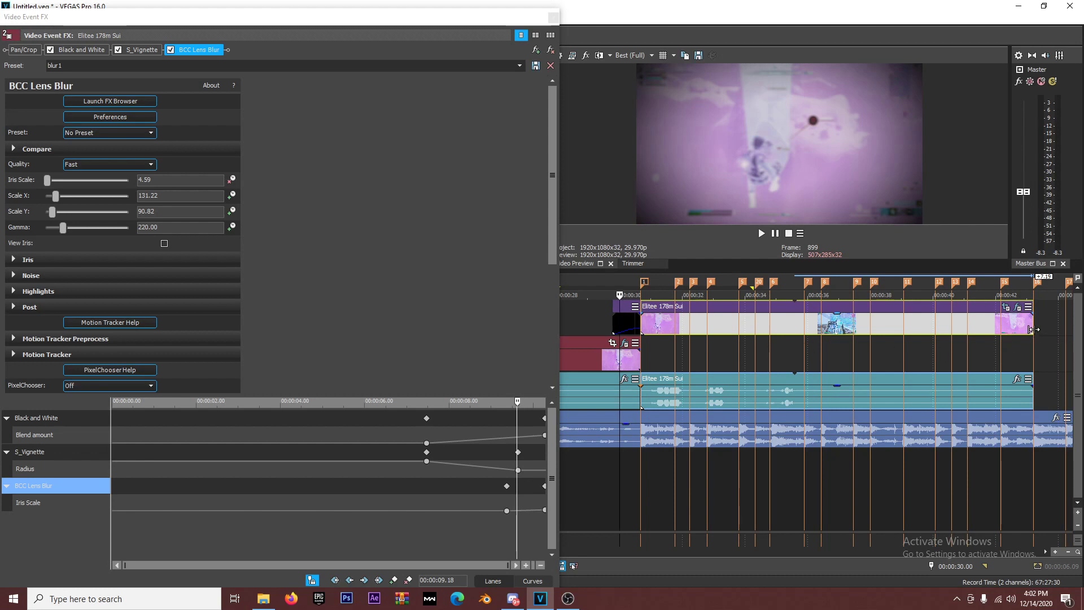
{"action": "key", "text": "ctrl+z"}
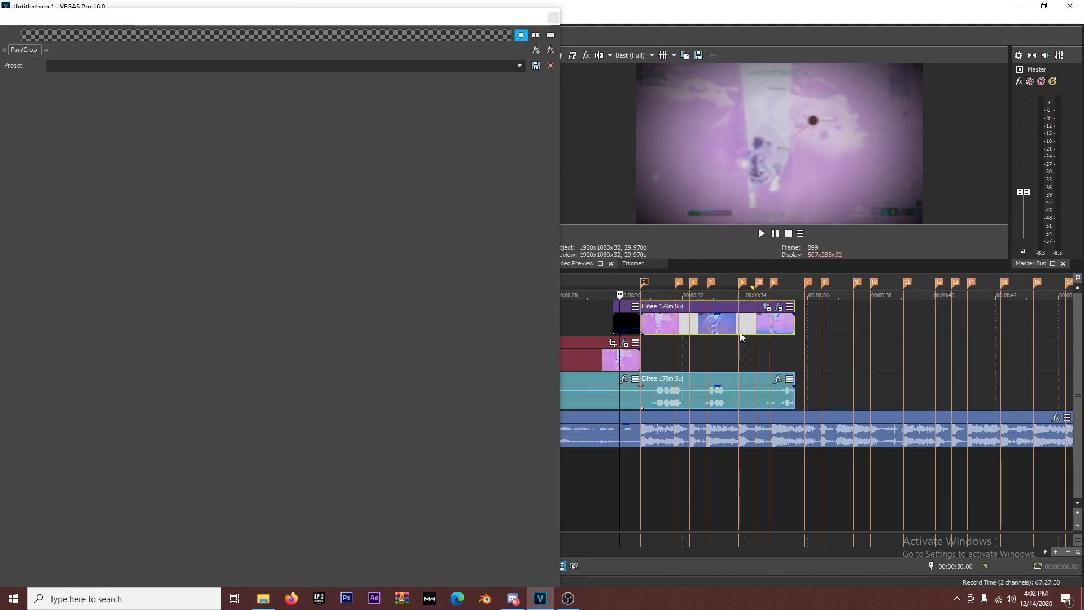
{"action": "left_click_drag", "start_coordinate": [686, 335], "coordinate": [685, 343]}
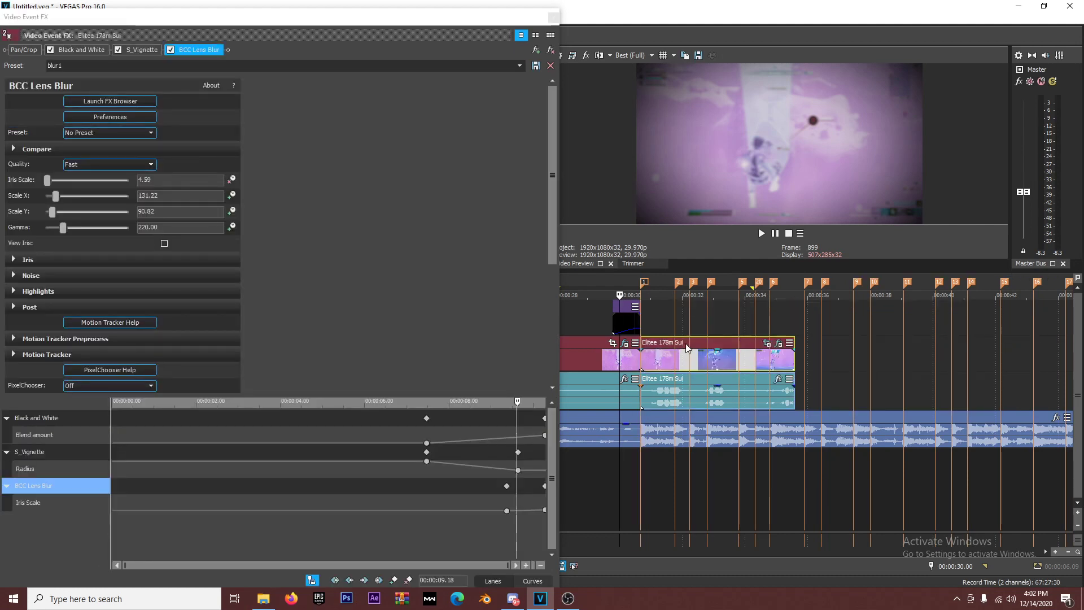
{"action": "left_click", "coordinate": [553, 17]}
- Delete the black Solid Color overlay above the Elitee clip
{"action": "left_click", "coordinate": [627, 363]}
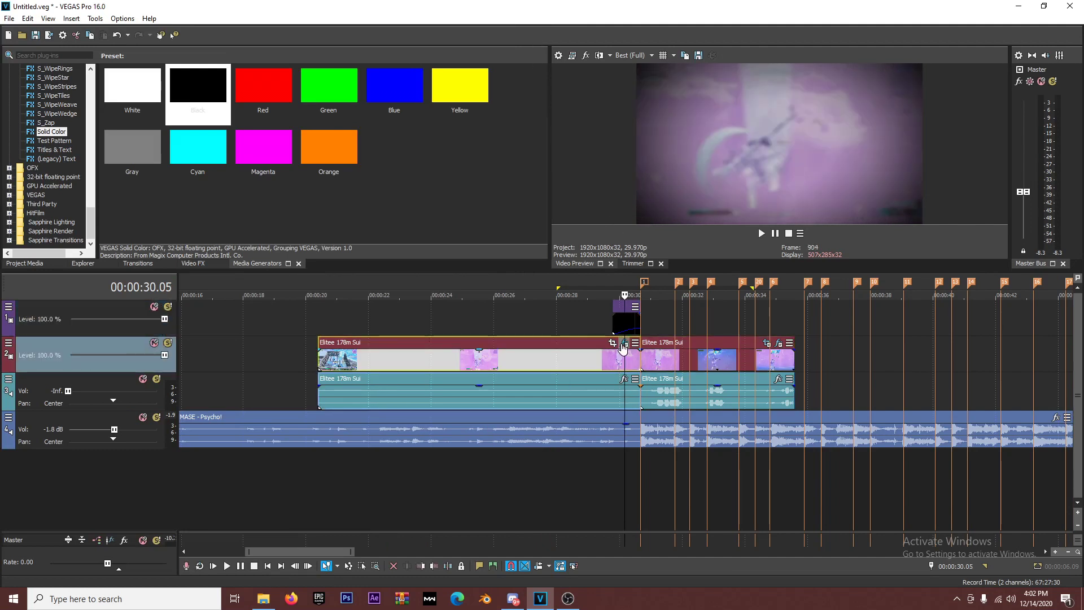
{"action": "left_click", "coordinate": [621, 329]}
{"action": "key", "text": "Delete"}
- Remove BCC Lens Blur, S_Vignette and Black and White from the Elitee clip's chain
{"action": "left_click", "coordinate": [625, 367]}
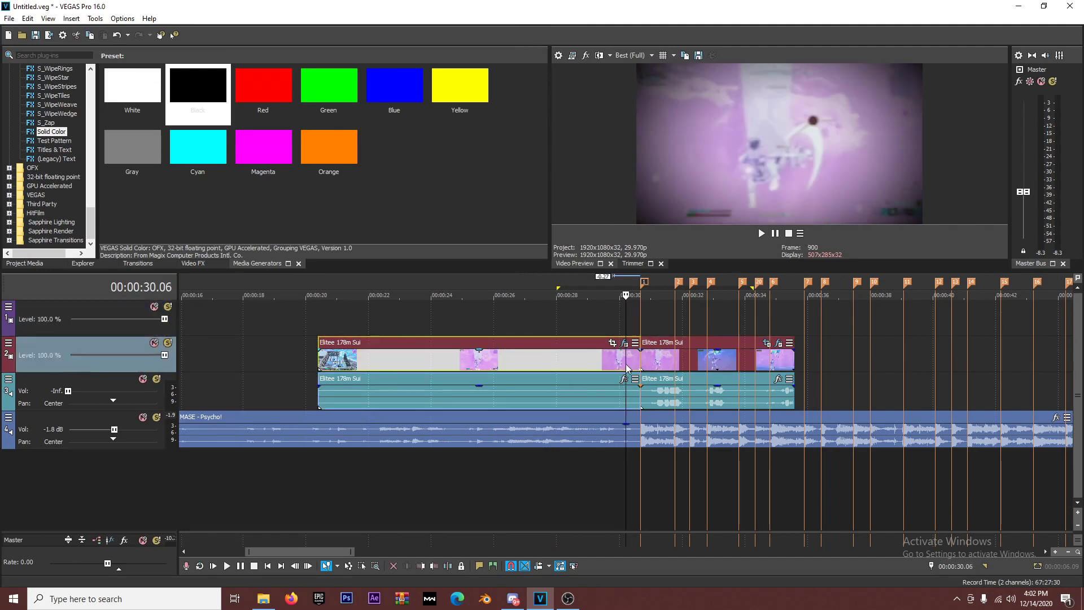
{"action": "scroll", "coordinate": [625, 368], "scroll_direction": "up", "scroll_amount": 5}
{"action": "left_click", "coordinate": [681, 343]}
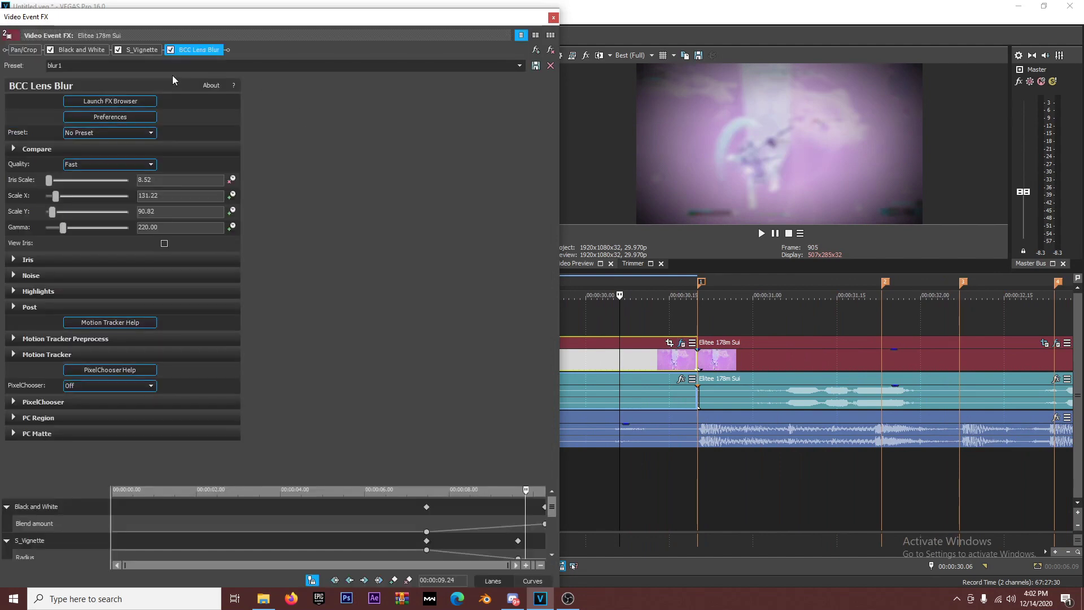
{"action": "left_click", "coordinate": [551, 50]}
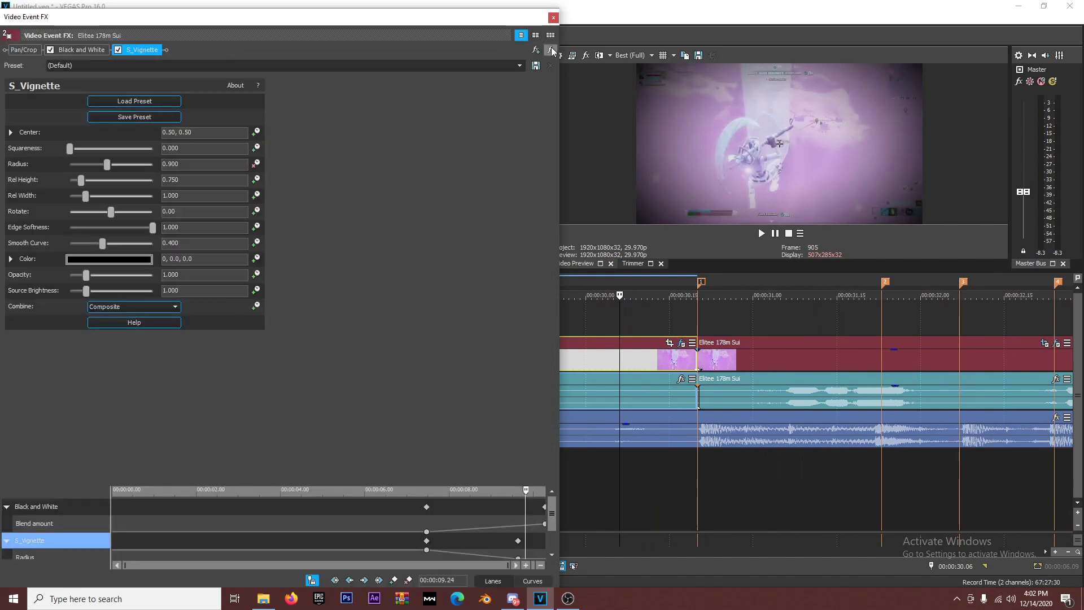
{"action": "left_click", "coordinate": [550, 50]}
{"action": "left_click", "coordinate": [551, 50]}
{"action": "left_click", "coordinate": [553, 18]}
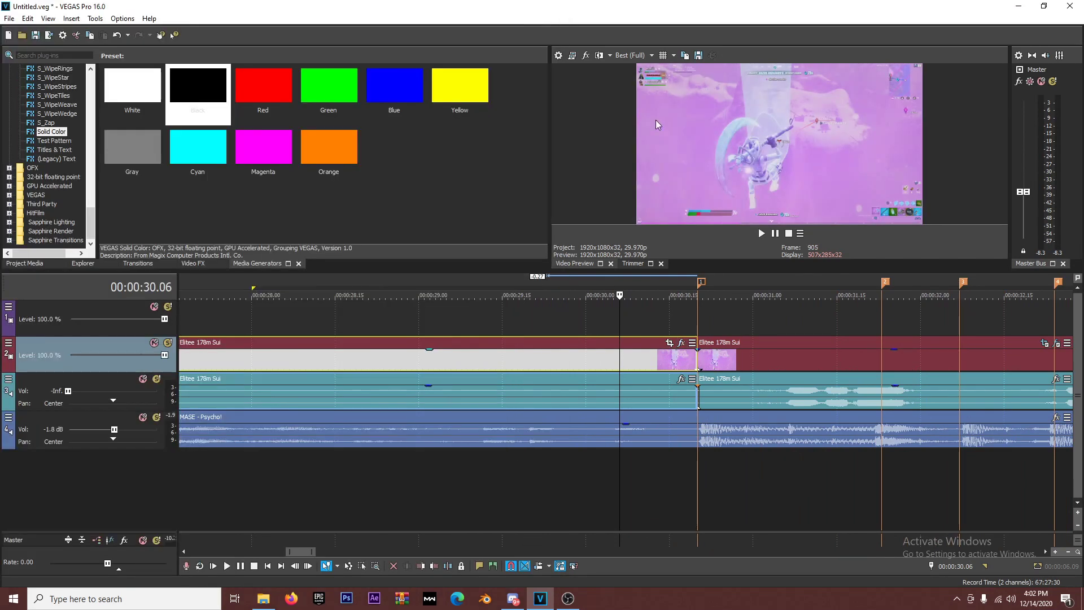
- Switch to Video FX and scroll the plug-in list down to Gaussian Blur
{"action": "scroll", "coordinate": [57, 222], "scroll_direction": "up", "scroll_amount": 8}
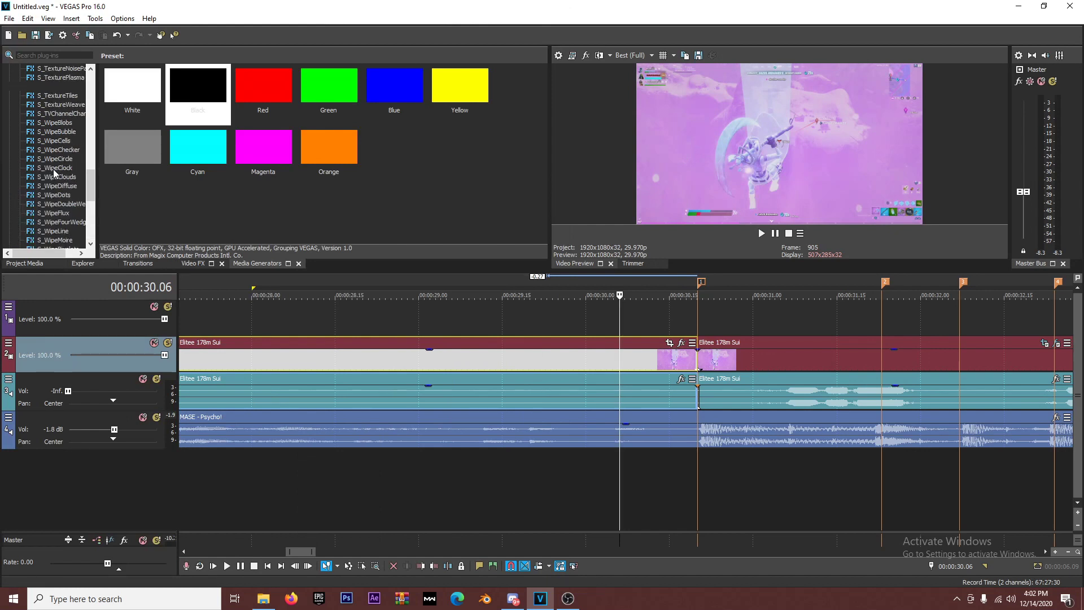
{"action": "left_click", "coordinate": [193, 263]}
{"action": "scroll", "coordinate": [95, 226], "scroll_direction": "up", "scroll_amount": 2}
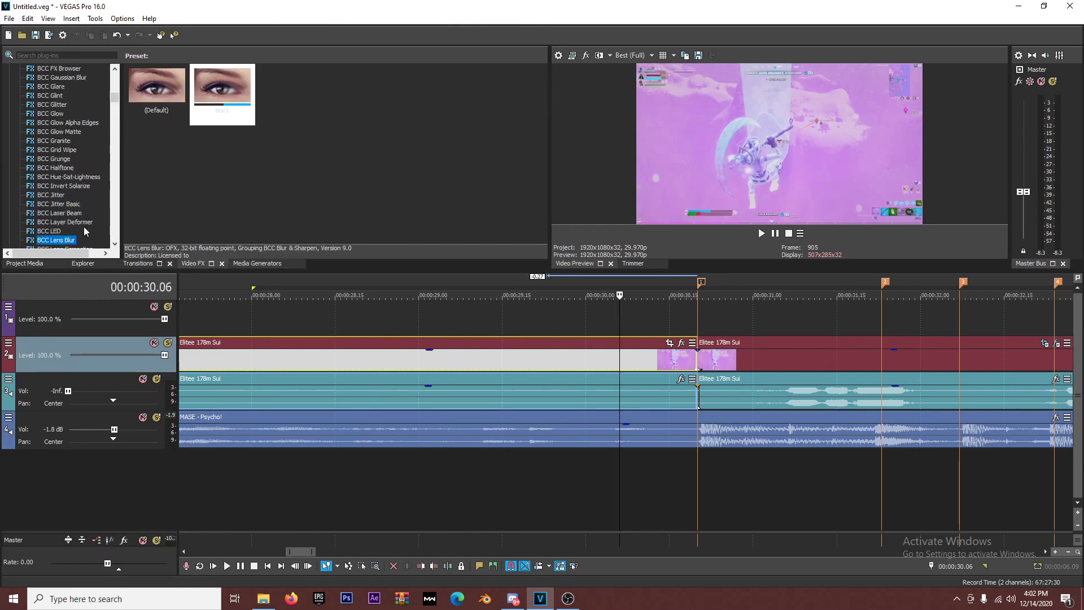
{"action": "scroll", "coordinate": [95, 226], "scroll_direction": "down", "scroll_amount": 6}
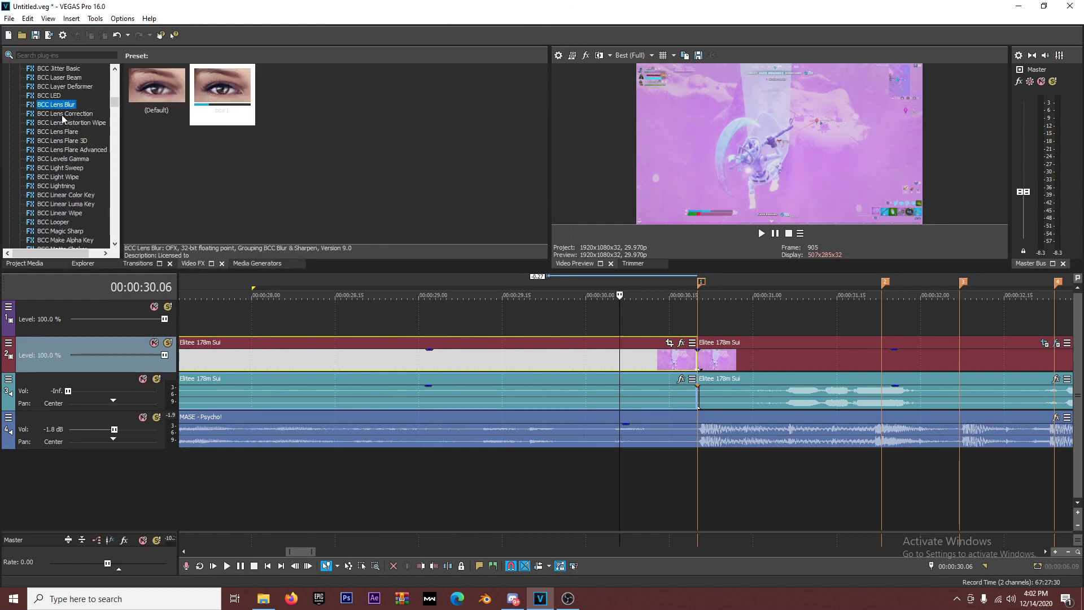
{"action": "scroll", "coordinate": [56, 157], "scroll_direction": "down", "scroll_amount": 10}
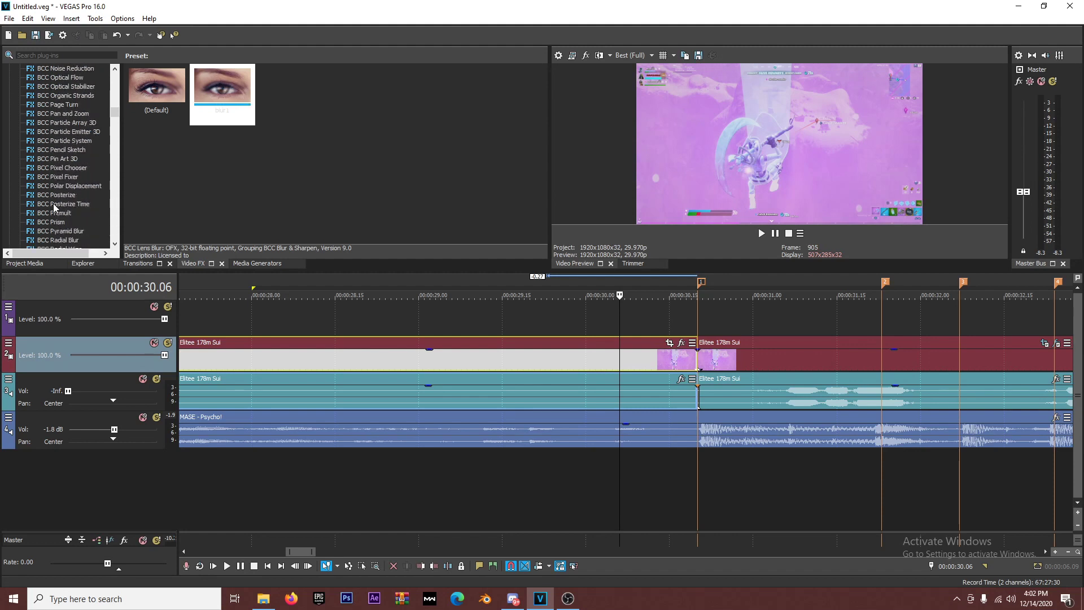
{"action": "scroll", "coordinate": [53, 207], "scroll_direction": "down", "scroll_amount": 20}
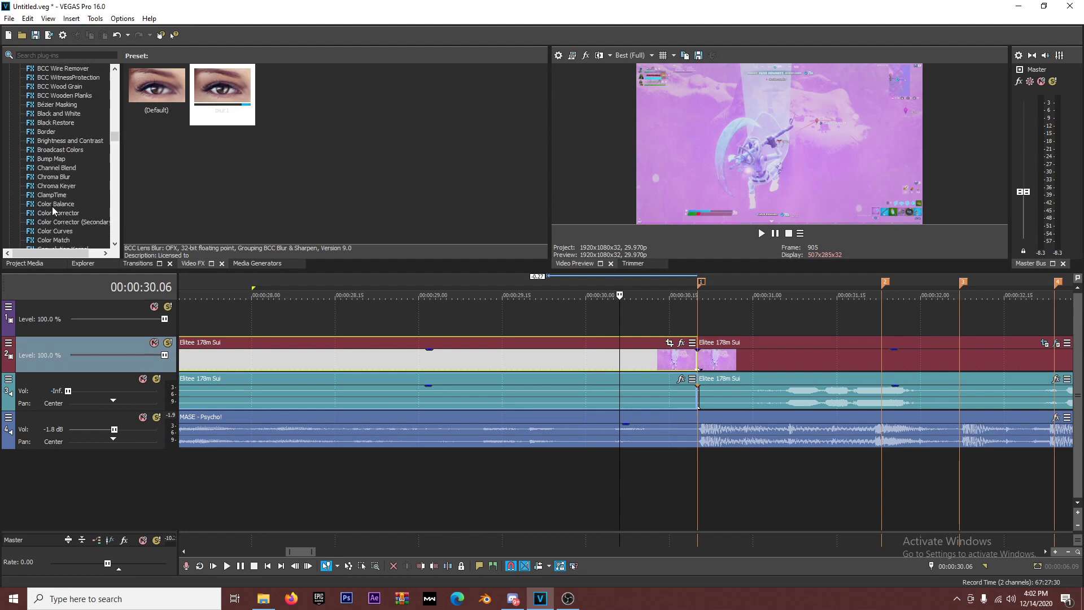
{"action": "scroll", "coordinate": [53, 209], "scroll_direction": "down", "scroll_amount": 6}
- Apply Gaussian Light Blur to the track 2 clip, keyframing both ranges to 0.0000 at 00:00:08.28
{"action": "left_click", "coordinate": [64, 169]}
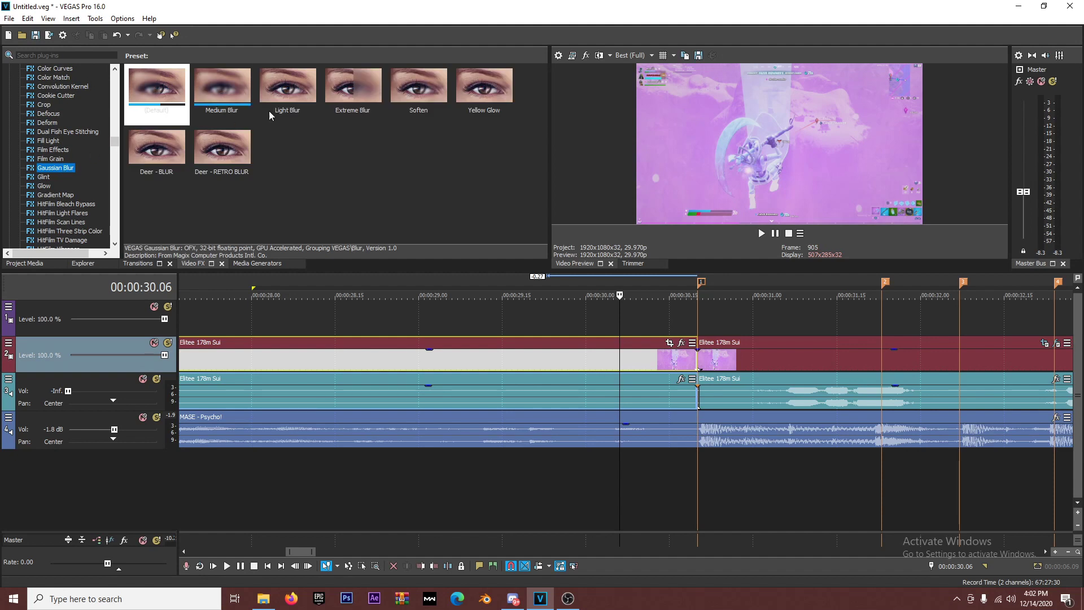
{"action": "left_click_drag", "start_coordinate": [287, 93], "coordinate": [672, 356]}
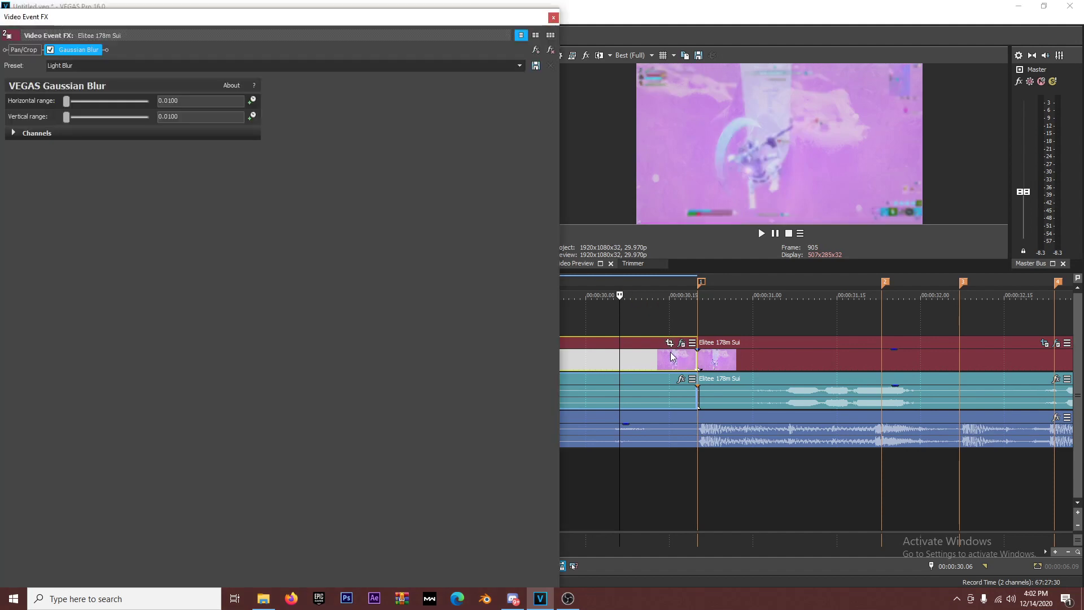
{"action": "left_click", "coordinate": [253, 116]}
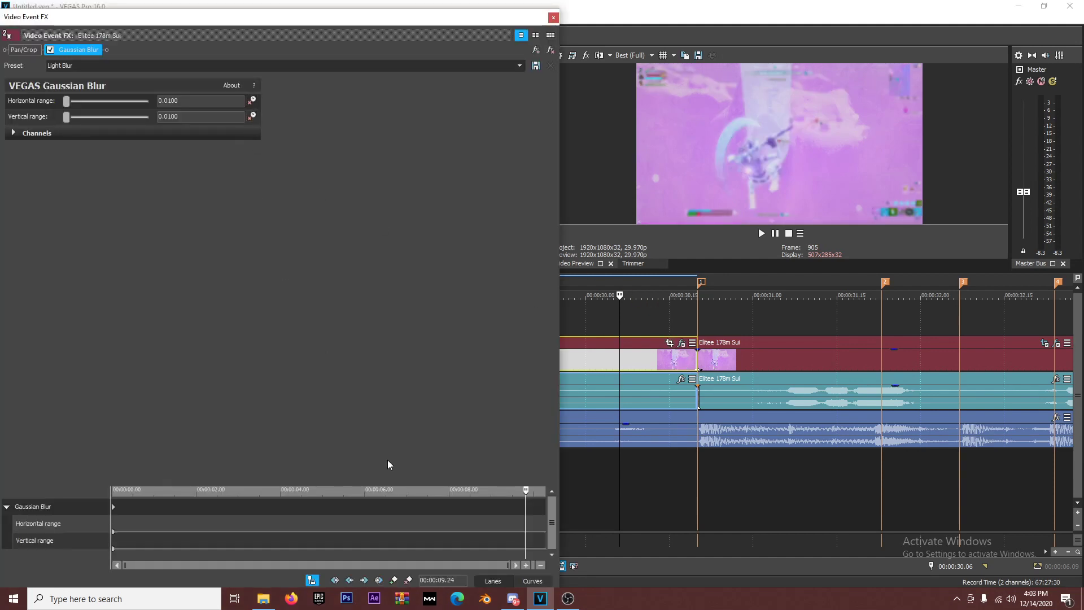
{"action": "left_click_drag", "start_coordinate": [407, 483], "coordinate": [371, 361]}
{"action": "left_click_drag", "start_coordinate": [119, 385], "coordinate": [544, 384]}
{"action": "left_click", "coordinate": [489, 389]}
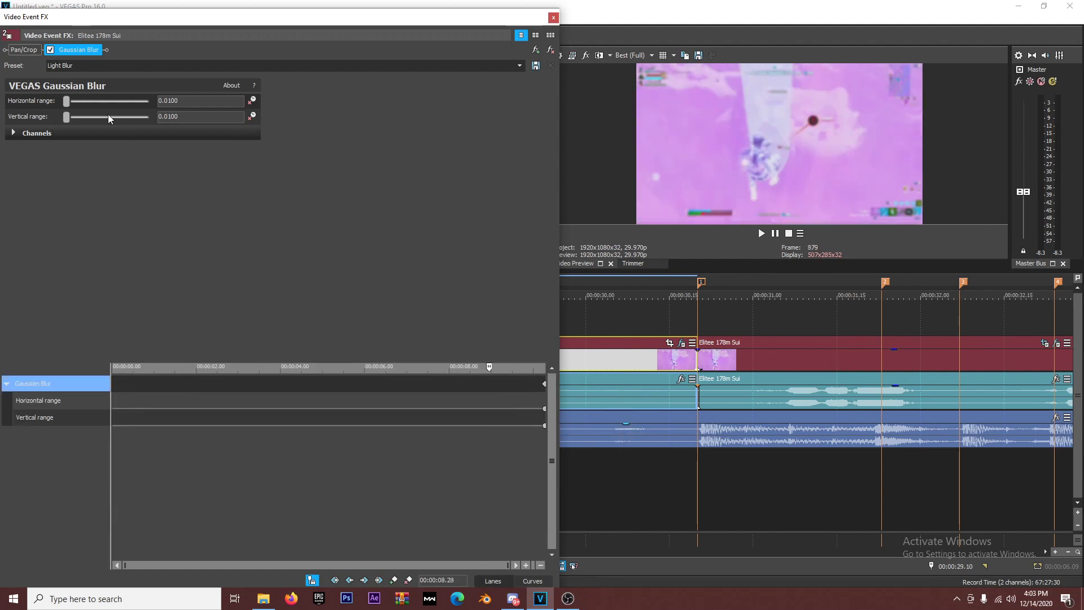
{"action": "left_click_drag", "start_coordinate": [67, 101], "coordinate": [21, 120]}
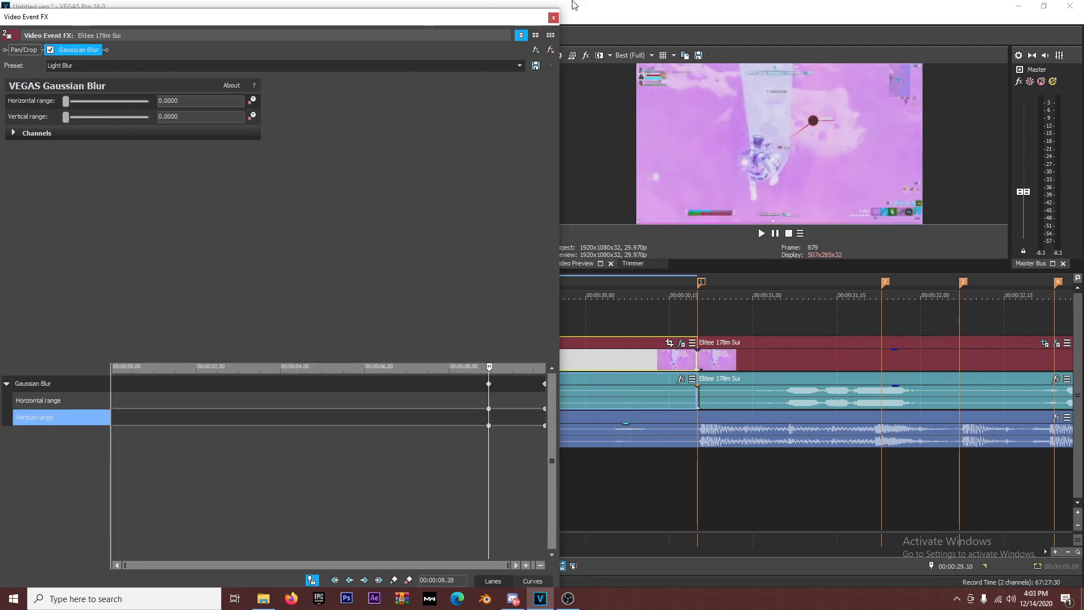
{"action": "left_click", "coordinate": [553, 17]}
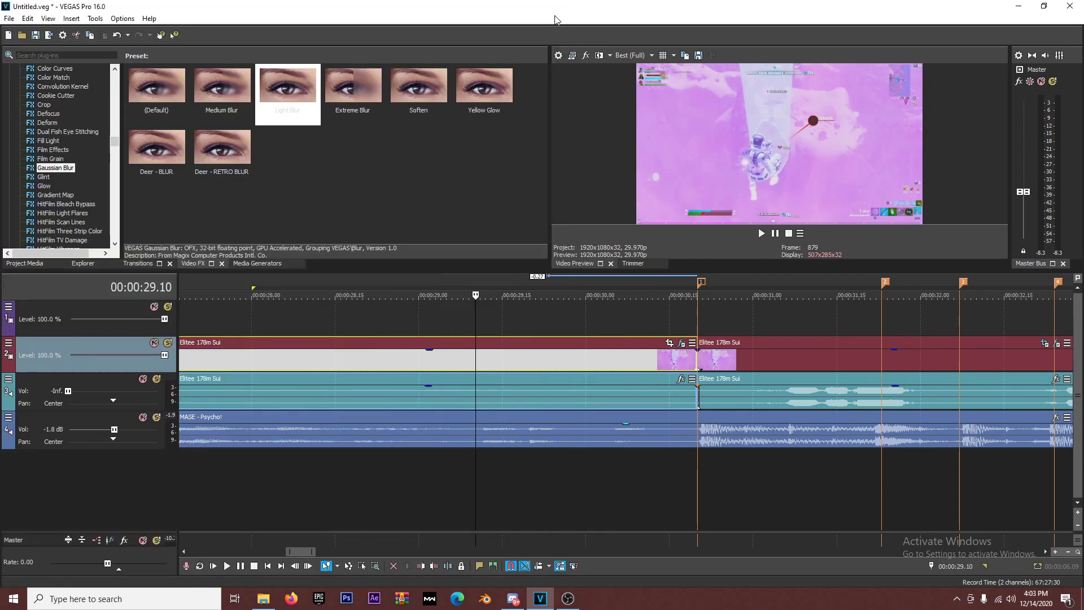
- Apply the S_Rays 'Deer - RAYS 4' preset to the gameplay clip
{"action": "left_click", "coordinate": [551, 312]}
{"action": "scroll", "coordinate": [88, 223], "scroll_direction": "up", "scroll_amount": 2}
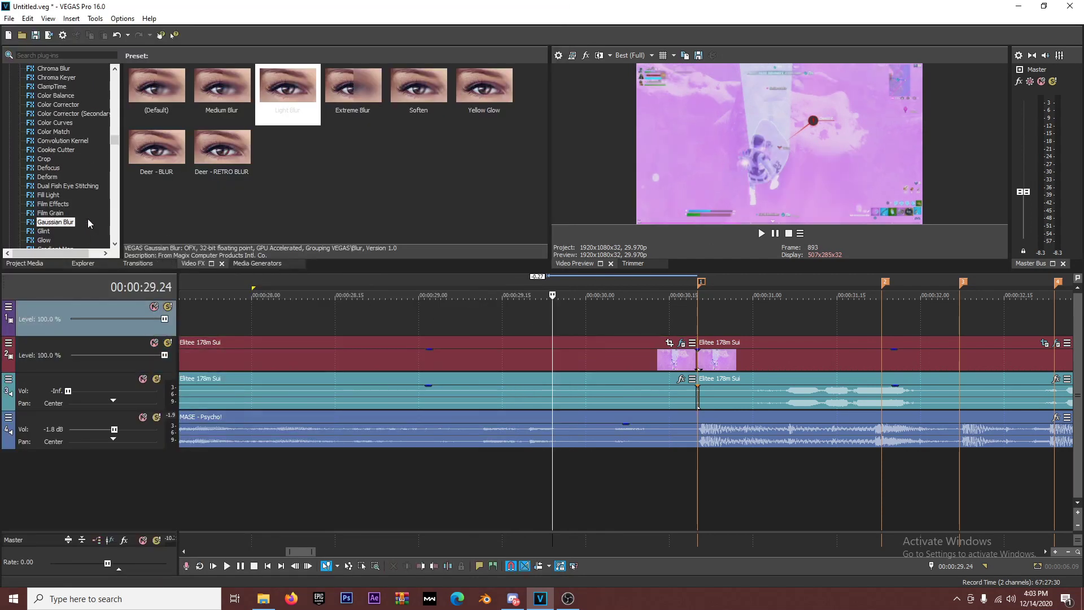
{"action": "scroll", "coordinate": [87, 218], "scroll_direction": "down", "scroll_amount": 9}
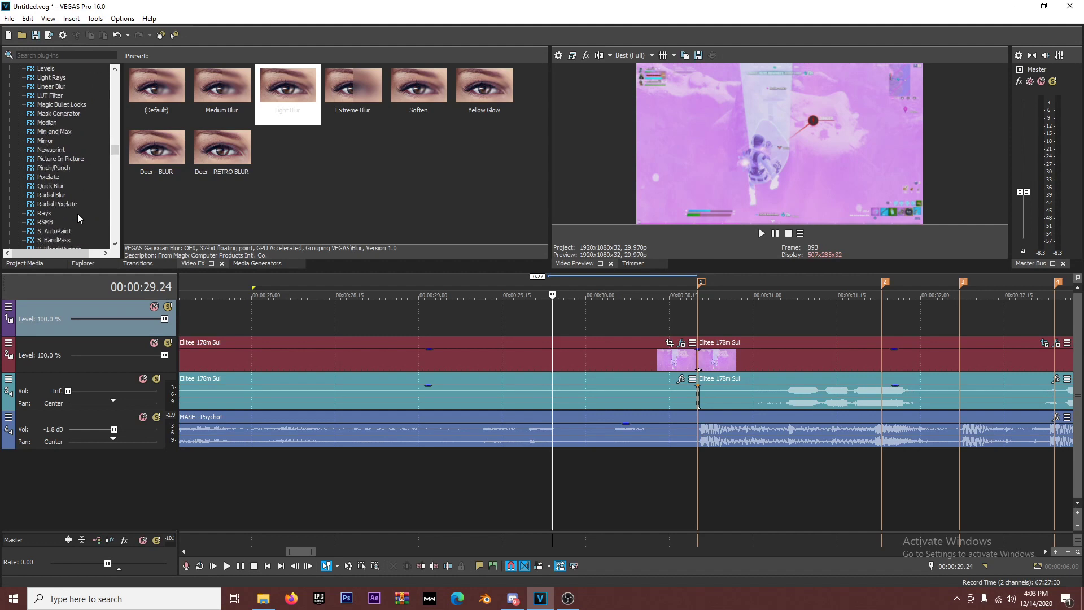
{"action": "scroll", "coordinate": [61, 214], "scroll_direction": "down", "scroll_amount": 10}
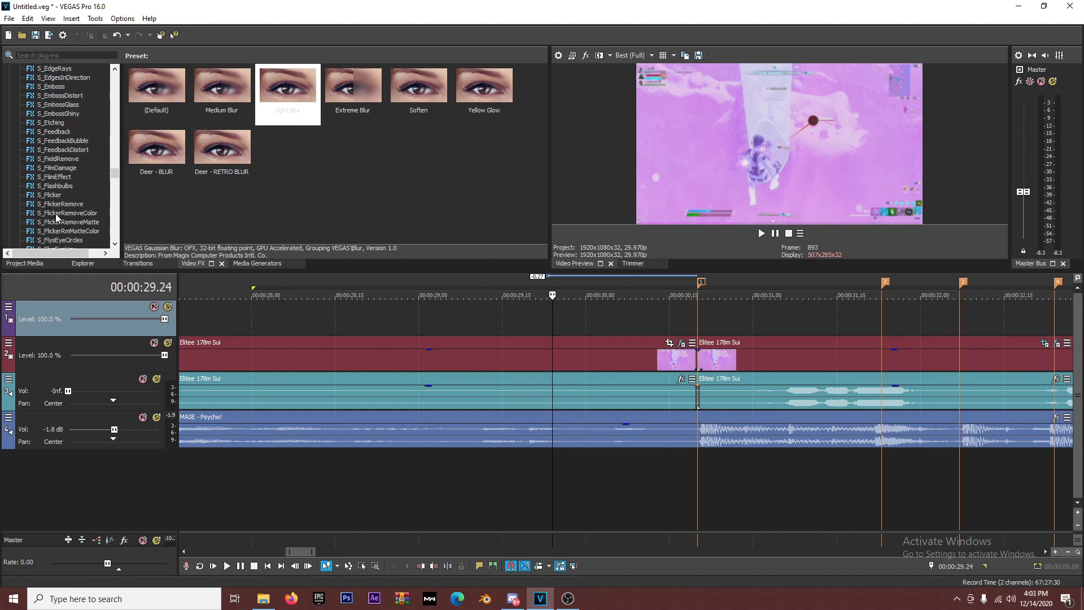
{"action": "scroll", "coordinate": [55, 213], "scroll_direction": "down", "scroll_amount": 10}
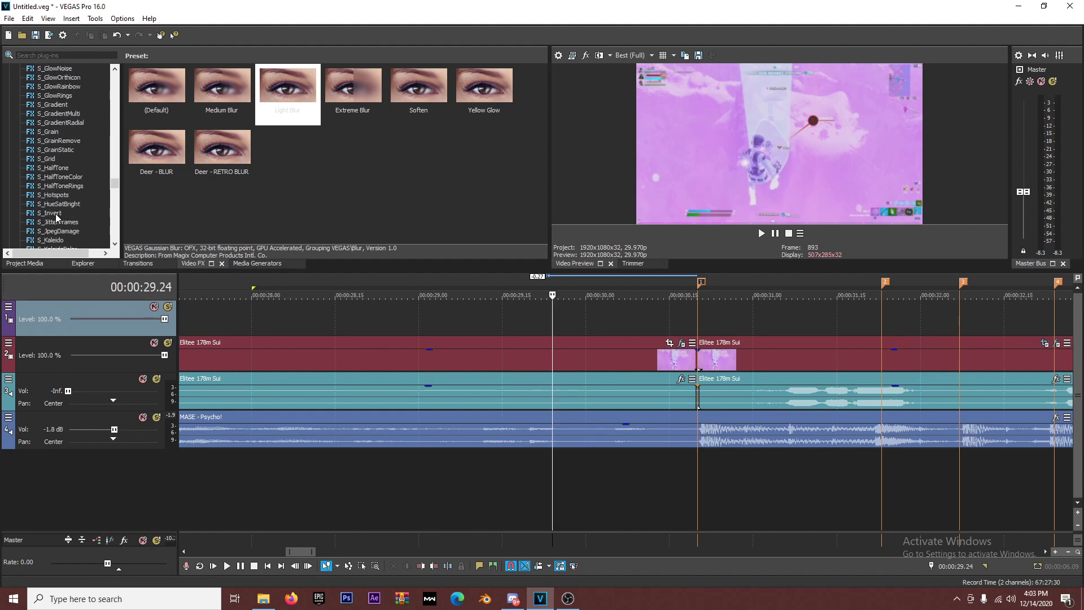
{"action": "scroll", "coordinate": [55, 213], "scroll_direction": "down", "scroll_amount": 8}
{"action": "left_click", "coordinate": [53, 196]}
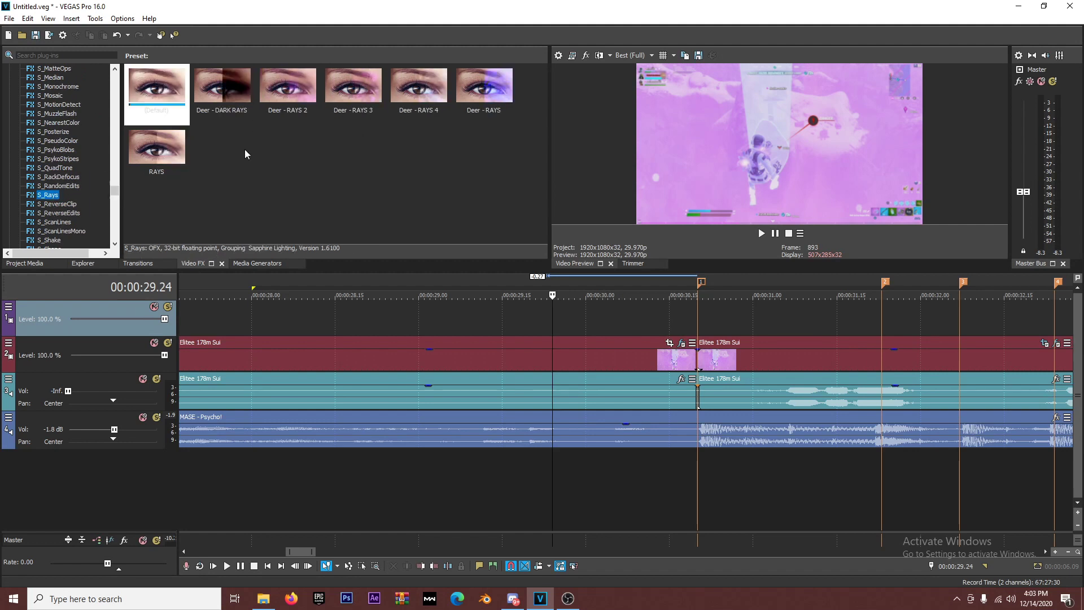
{"action": "left_click", "coordinate": [414, 93]}
{"action": "left_click_drag", "start_coordinate": [667, 362], "coordinate": [664, 360]}
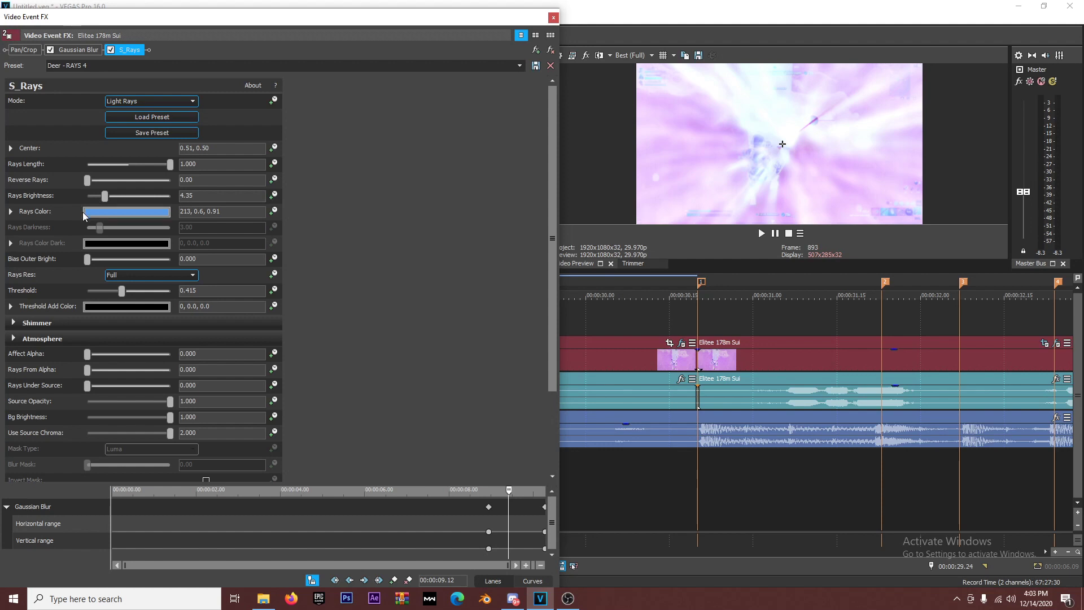
- Keyframe S_Rays Threshold up to 1.000, positioning keyframes near 00:00:09.09, and preview
{"action": "left_click", "coordinate": [275, 290]}
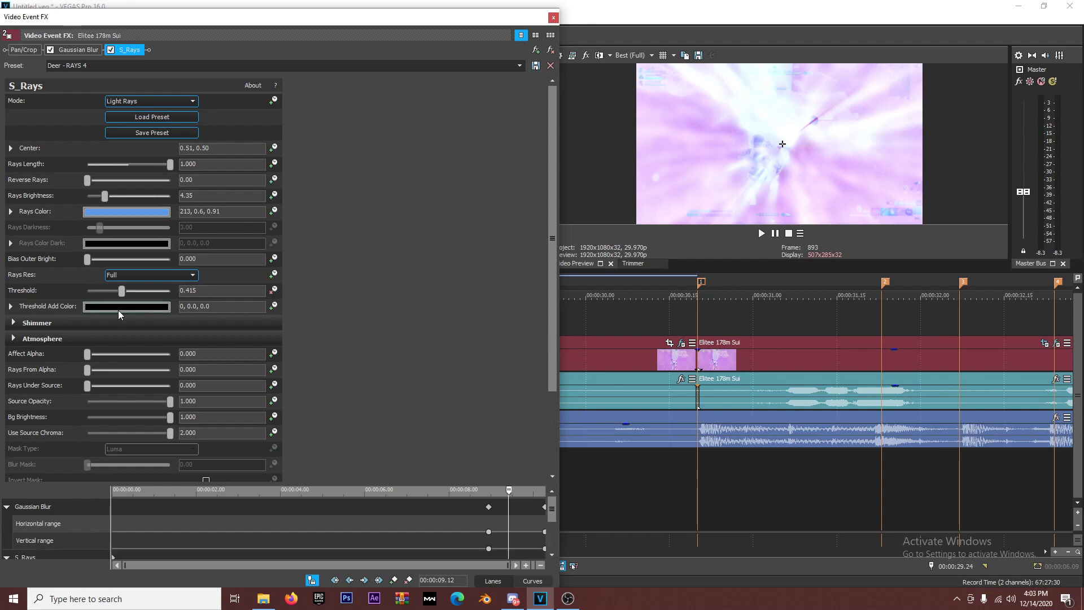
{"action": "left_click_drag", "start_coordinate": [122, 291], "coordinate": [225, 286]}
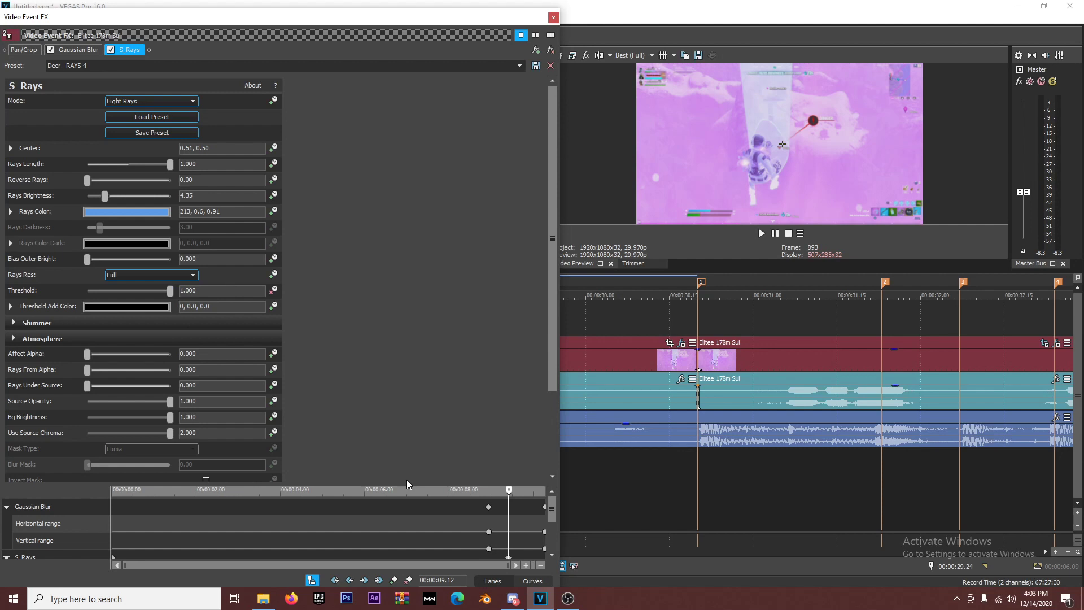
{"action": "left_click_drag", "start_coordinate": [406, 482], "coordinate": [388, 242]}
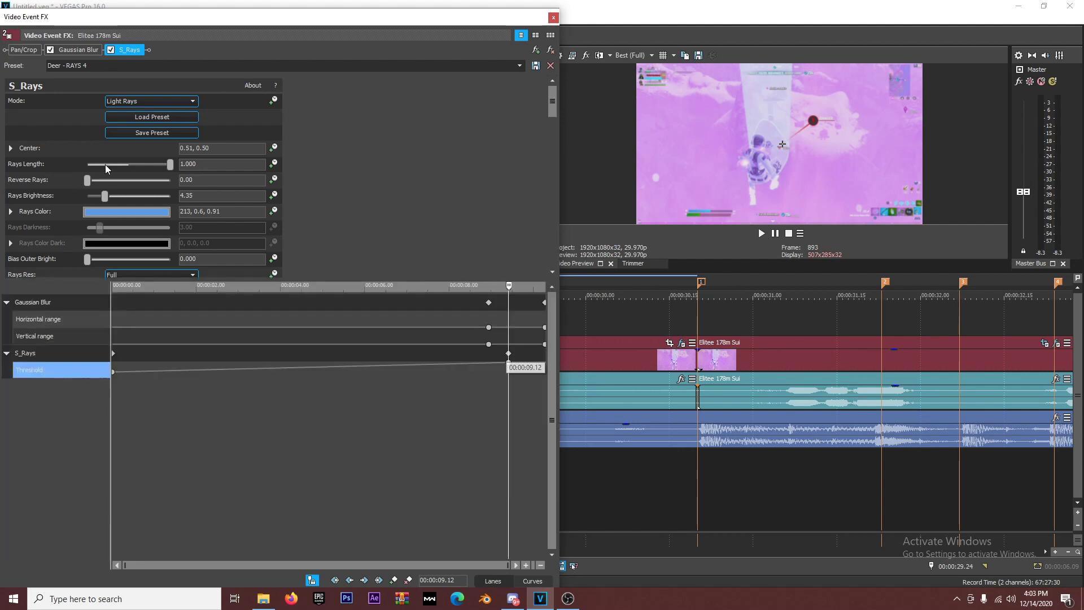
{"action": "left_click_drag", "start_coordinate": [335, 278], "coordinate": [399, 249]}
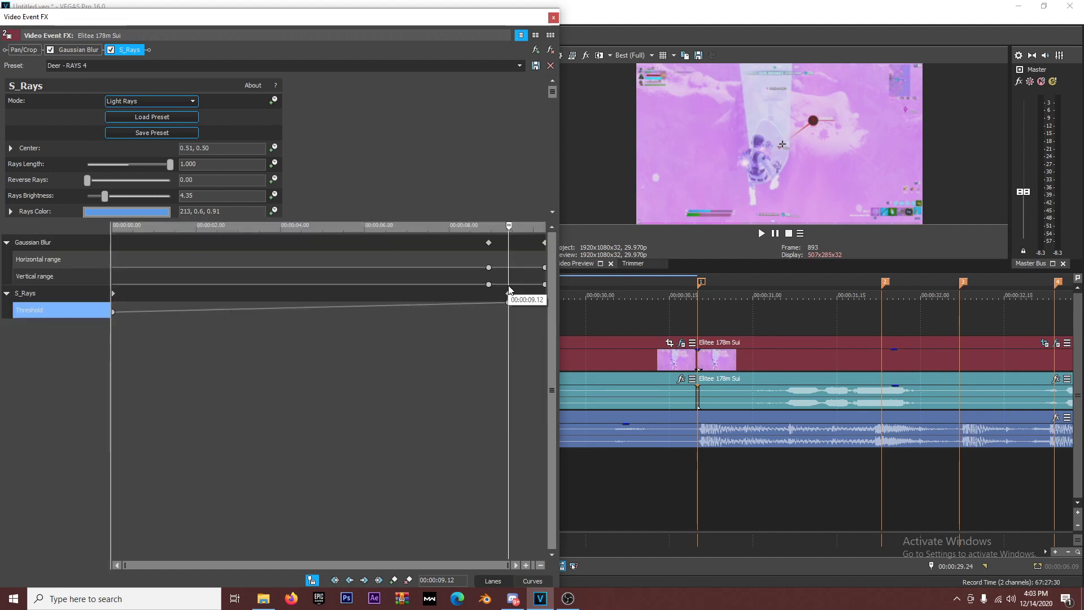
{"action": "left_click_drag", "start_coordinate": [509, 293], "coordinate": [515, 295]}
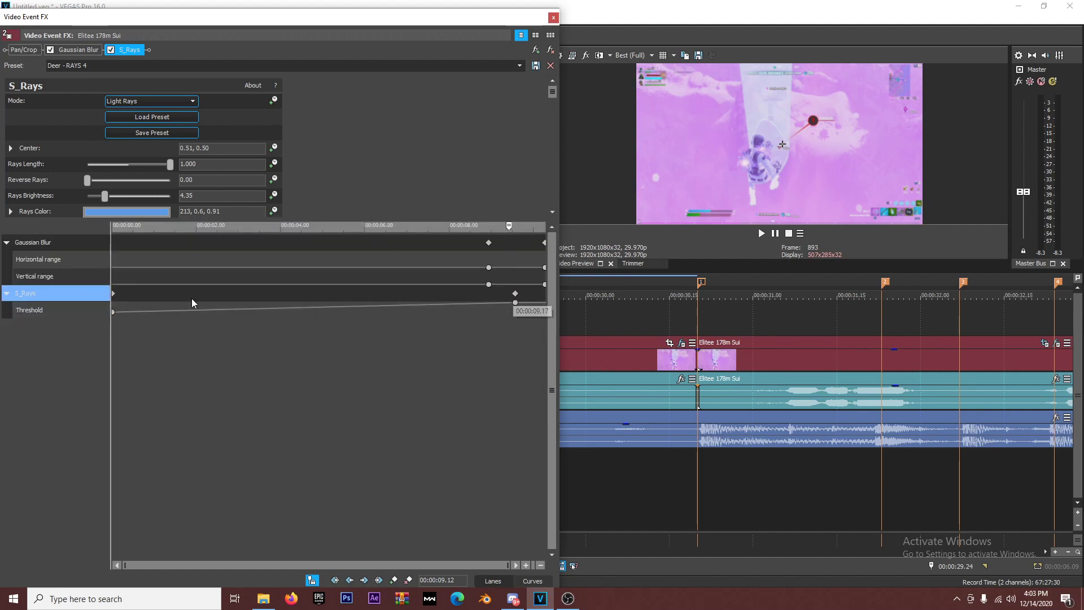
{"action": "left_click_drag", "start_coordinate": [114, 293], "coordinate": [515, 298]}
{"action": "key", "text": "space"}
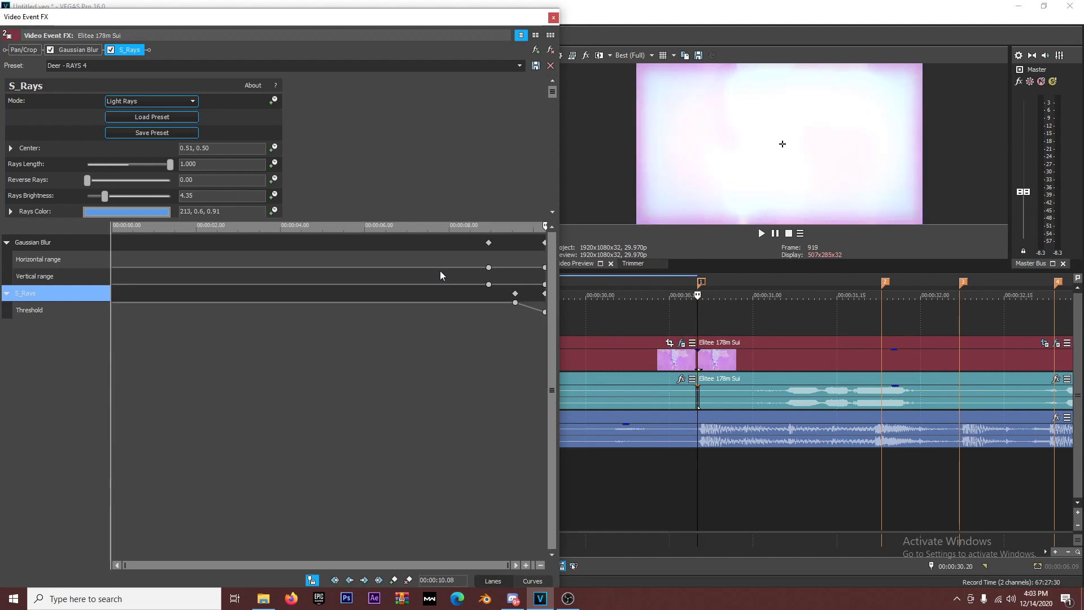
- Set the Threshold keyframes' interpolation to Fast, Slow and Linear fades
{"action": "left_click", "coordinate": [515, 295]}
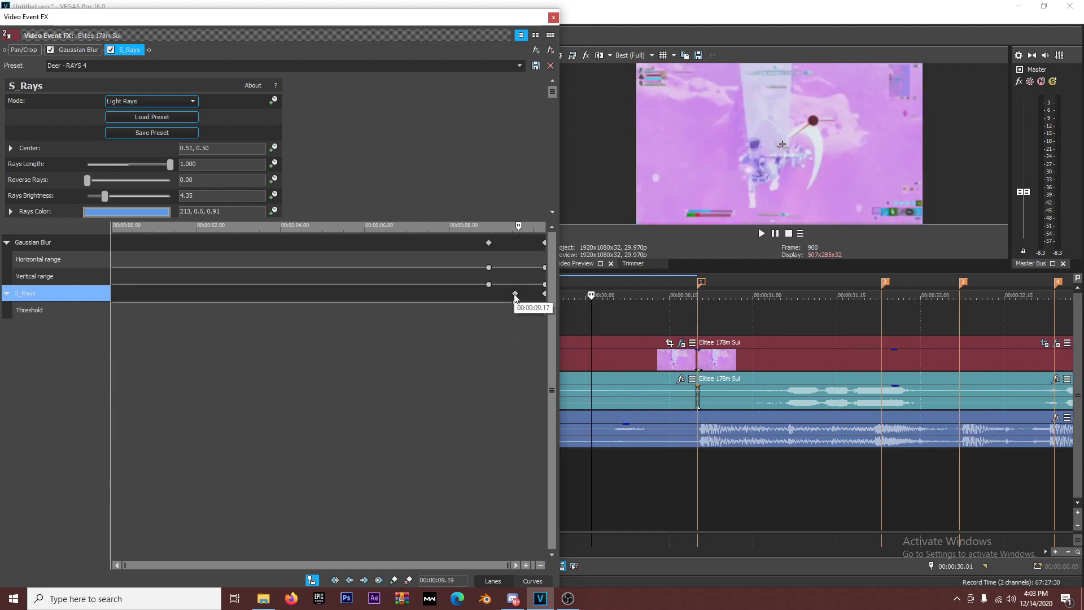
{"action": "right_click", "coordinate": [515, 304]}
{"action": "left_click", "coordinate": [545, 407]}
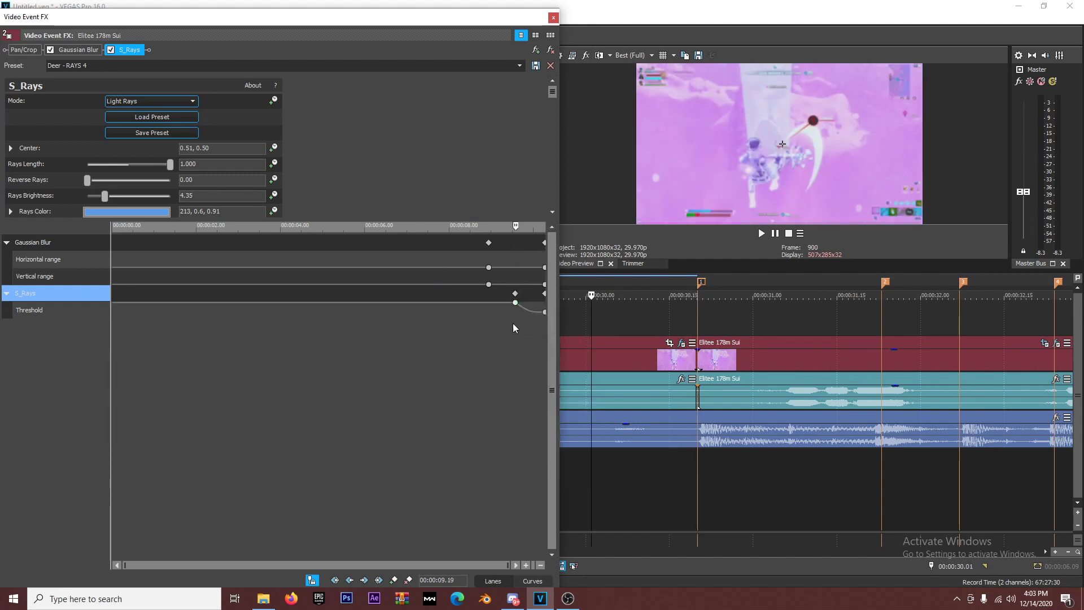
{"action": "right_click", "coordinate": [515, 303]}
{"action": "left_click", "coordinate": [549, 421]}
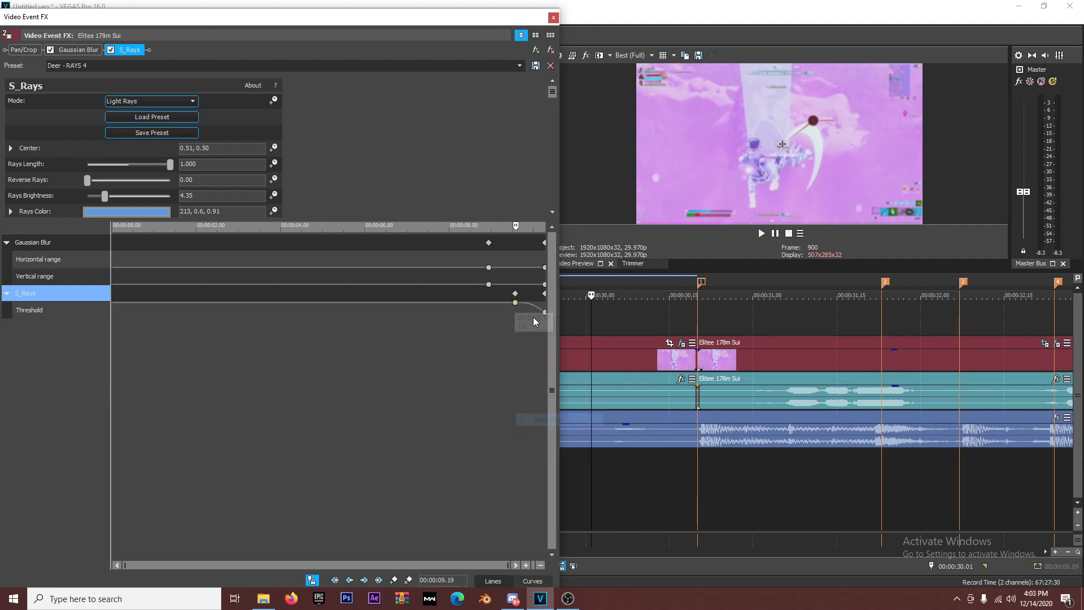
{"action": "right_click", "coordinate": [544, 312]}
{"action": "left_click", "coordinate": [580, 387]}
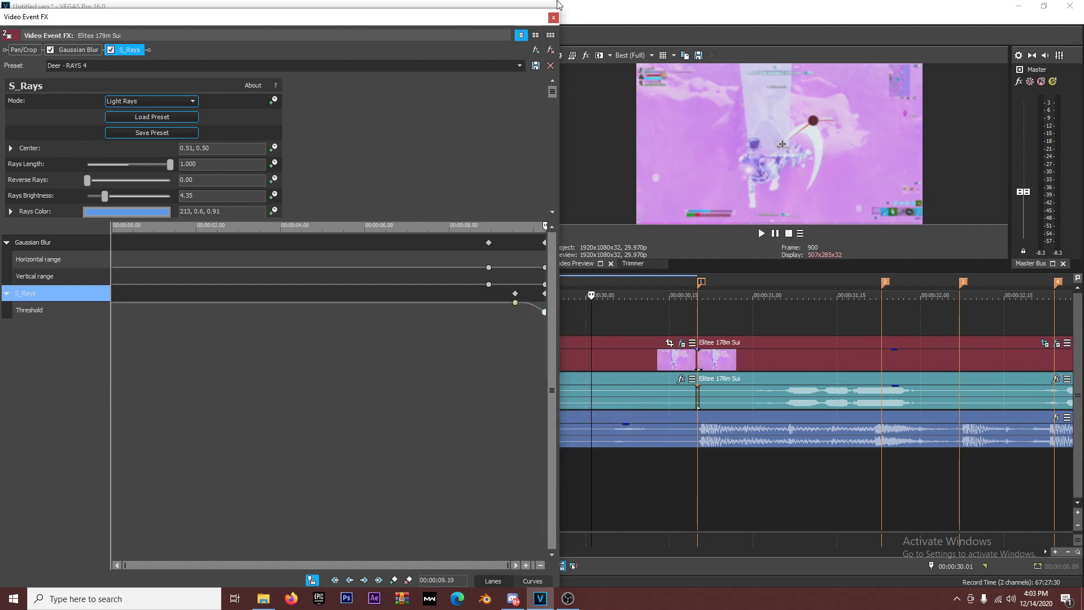
{"action": "left_click", "coordinate": [554, 17]}
- Apply S_TimeWarpRGB's Default preset to the track 2 clip after S_Rays
{"action": "scroll", "coordinate": [68, 170], "scroll_direction": "down", "scroll_amount": 10}
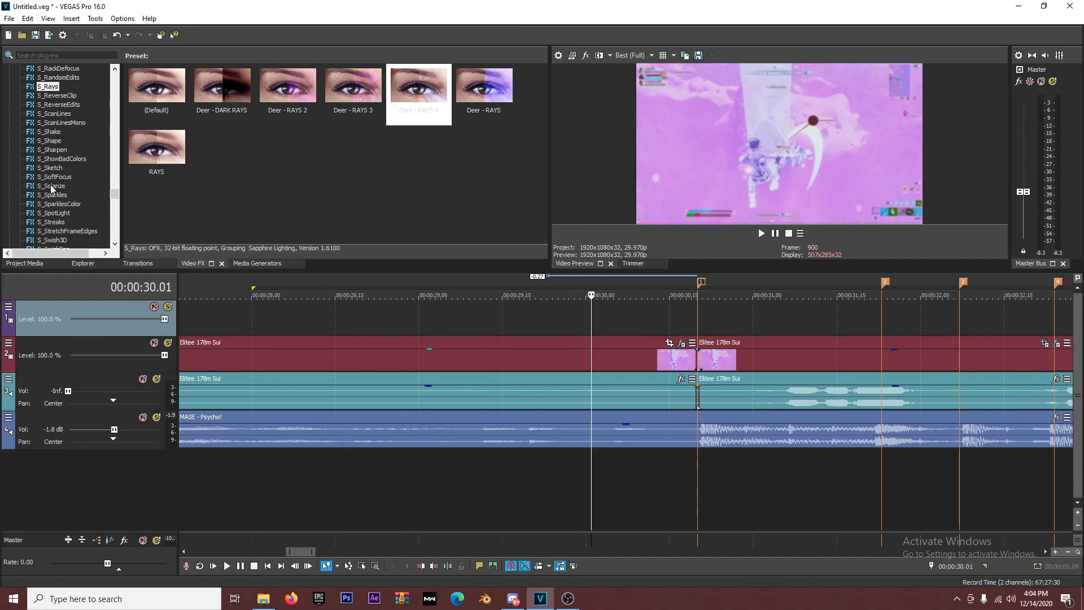
{"action": "scroll", "coordinate": [73, 217], "scroll_direction": "down", "scroll_amount": 10}
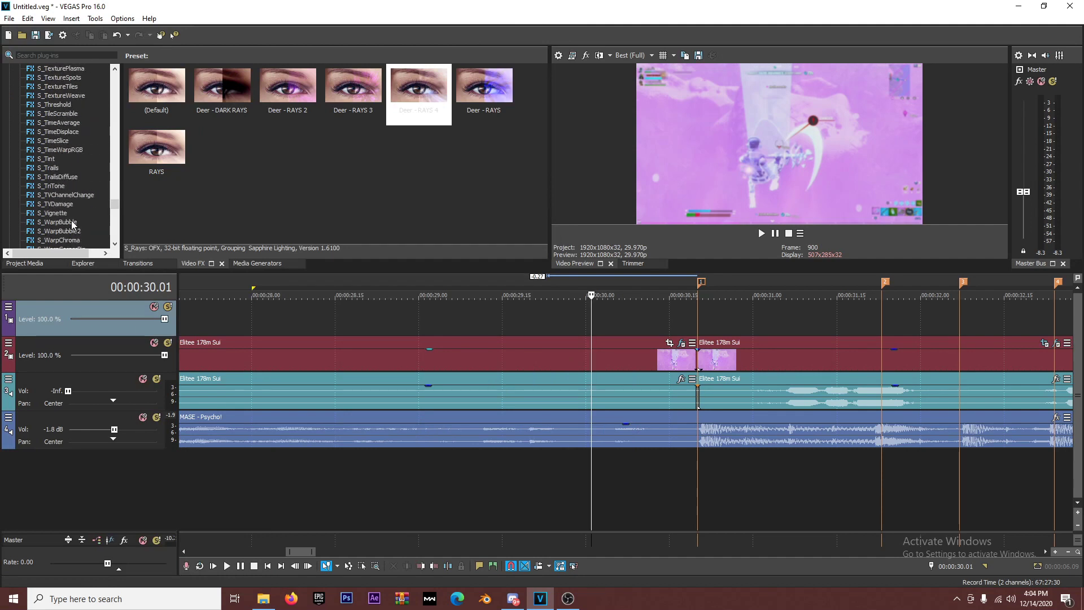
{"action": "scroll", "coordinate": [64, 214], "scroll_direction": "up", "scroll_amount": 10}
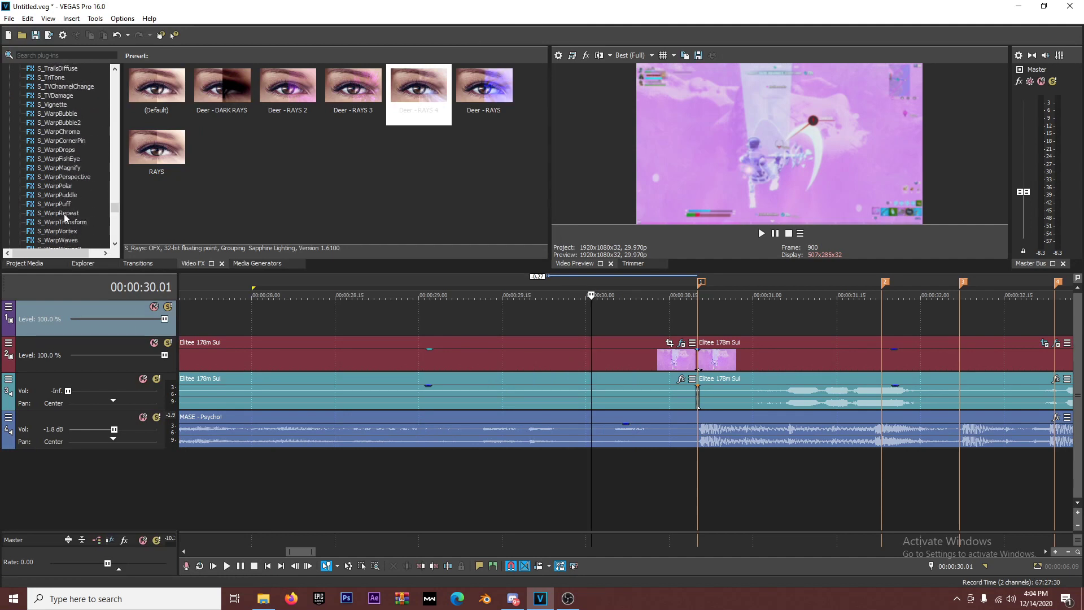
{"action": "scroll", "coordinate": [66, 205], "scroll_direction": "up", "scroll_amount": 1}
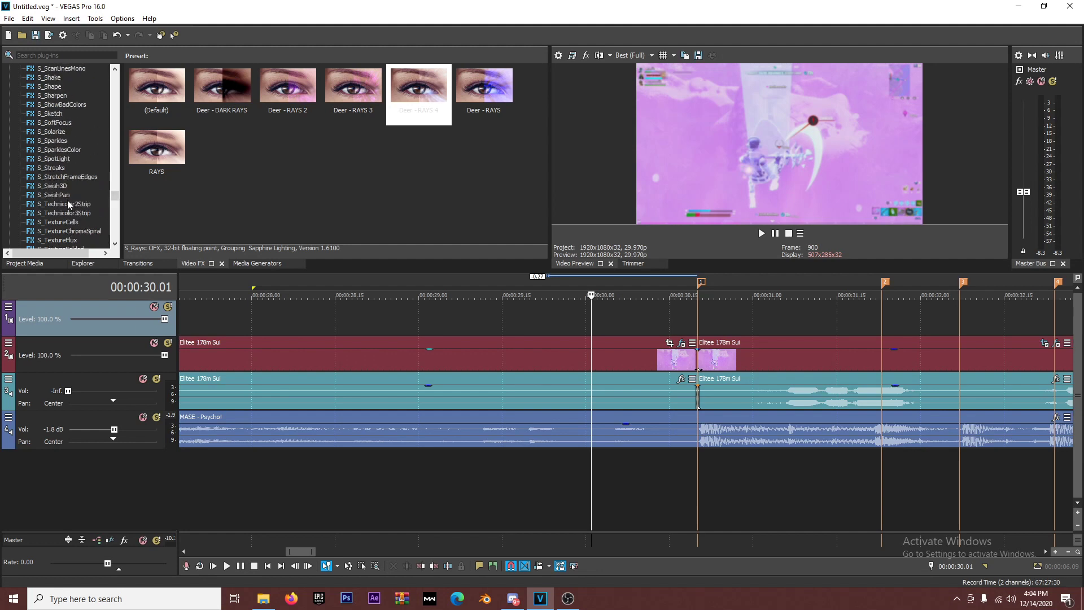
{"action": "scroll", "coordinate": [66, 198], "scroll_direction": "down", "scroll_amount": 7}
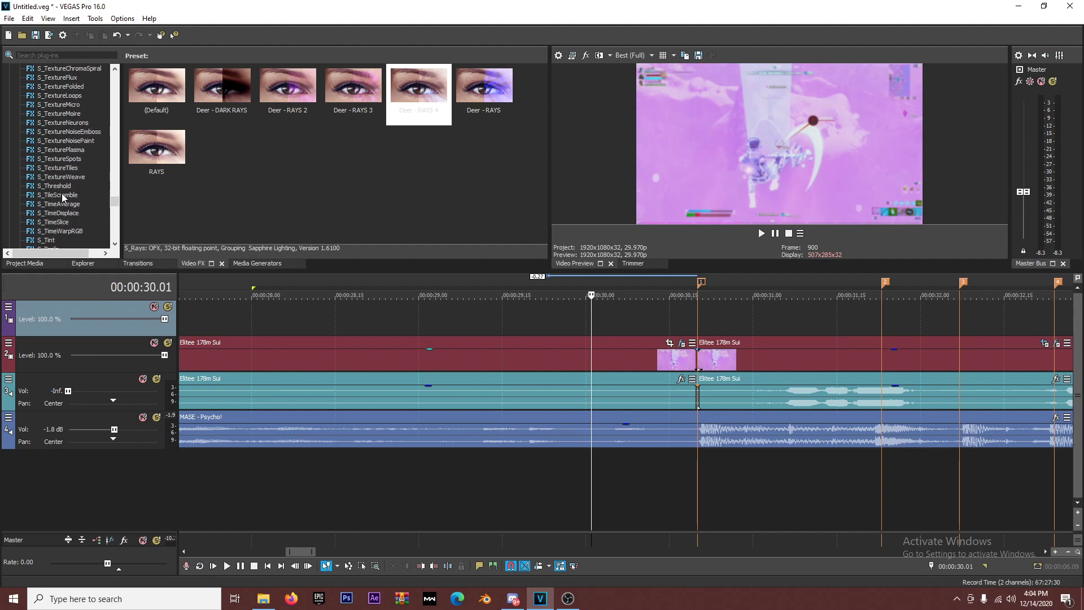
{"action": "left_click", "coordinate": [66, 205]}
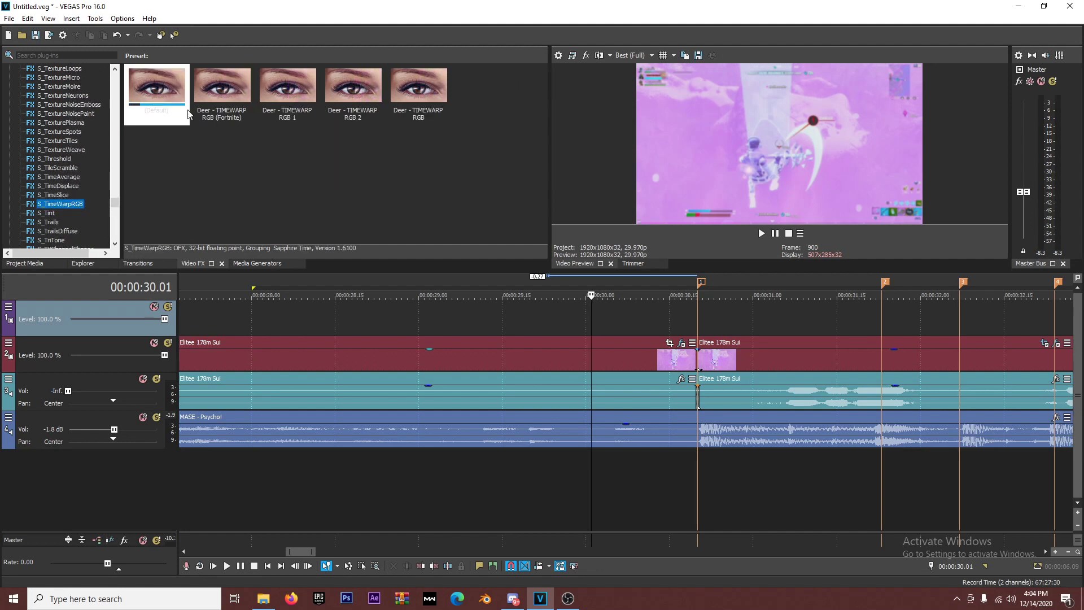
{"action": "left_click_drag", "start_coordinate": [162, 103], "coordinate": [672, 362]}
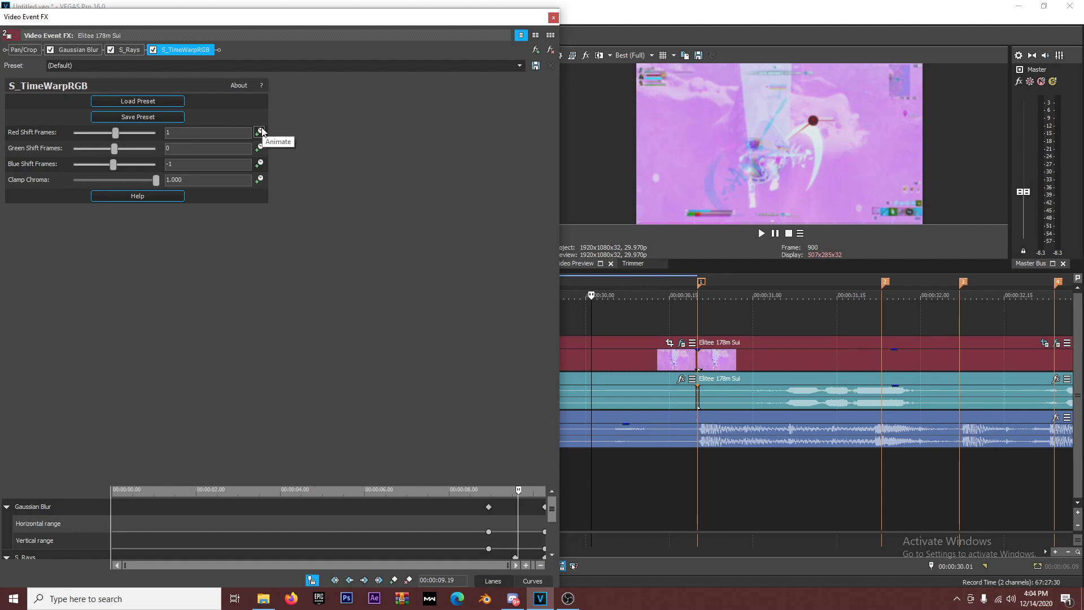
- Keyframe TimeWarpRGB Red and Blue Shift Frames to 0, moving the starting keyframes to 8.28 s
{"action": "left_click", "coordinate": [260, 132]}
{"action": "left_click", "coordinate": [260, 163]}
{"action": "left_click_drag", "start_coordinate": [441, 484], "coordinate": [464, 338]}
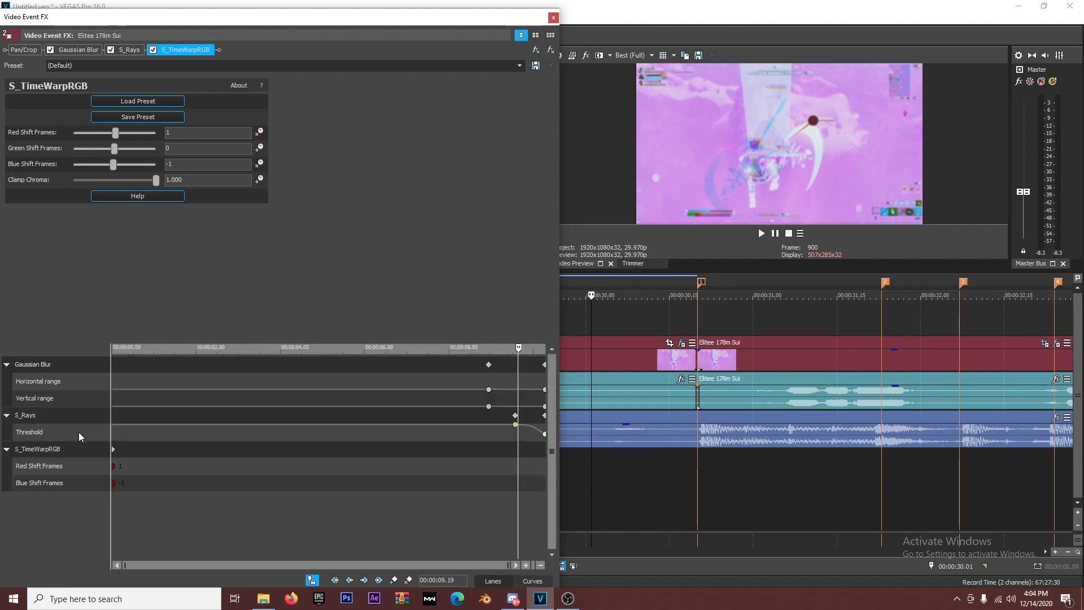
{"action": "left_click", "coordinate": [114, 450]}
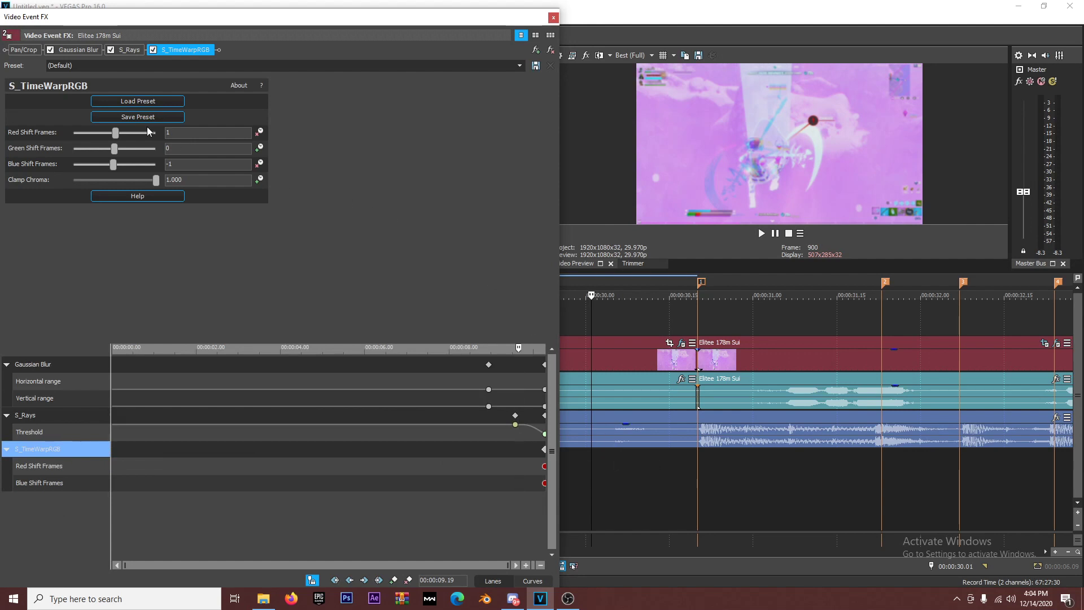
{"action": "left_click", "coordinate": [109, 134]}
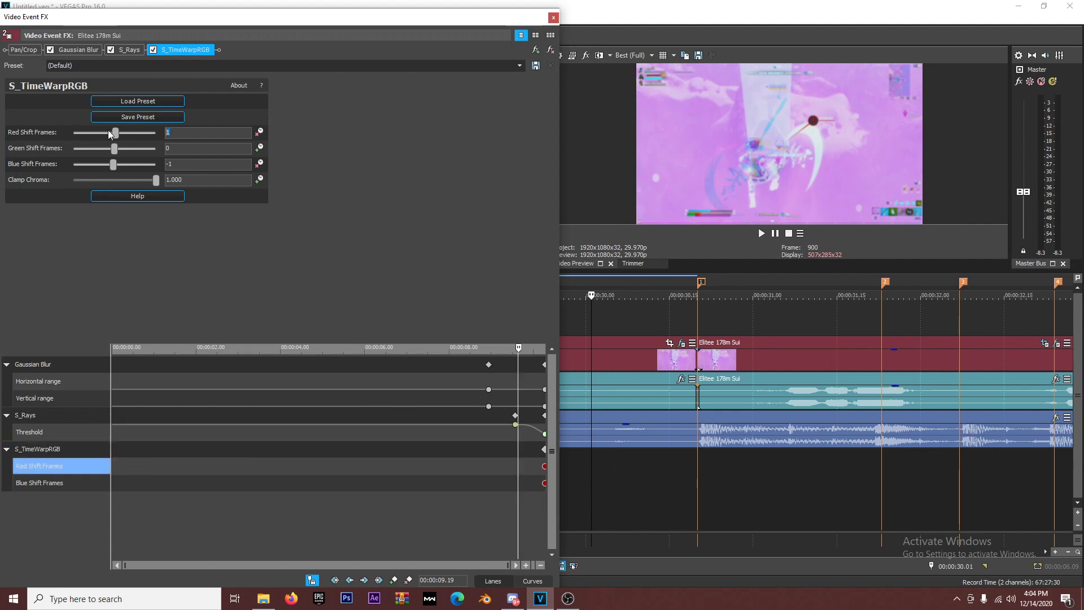
{"action": "left_click", "coordinate": [178, 161]}
{"action": "type", "text": "0"}
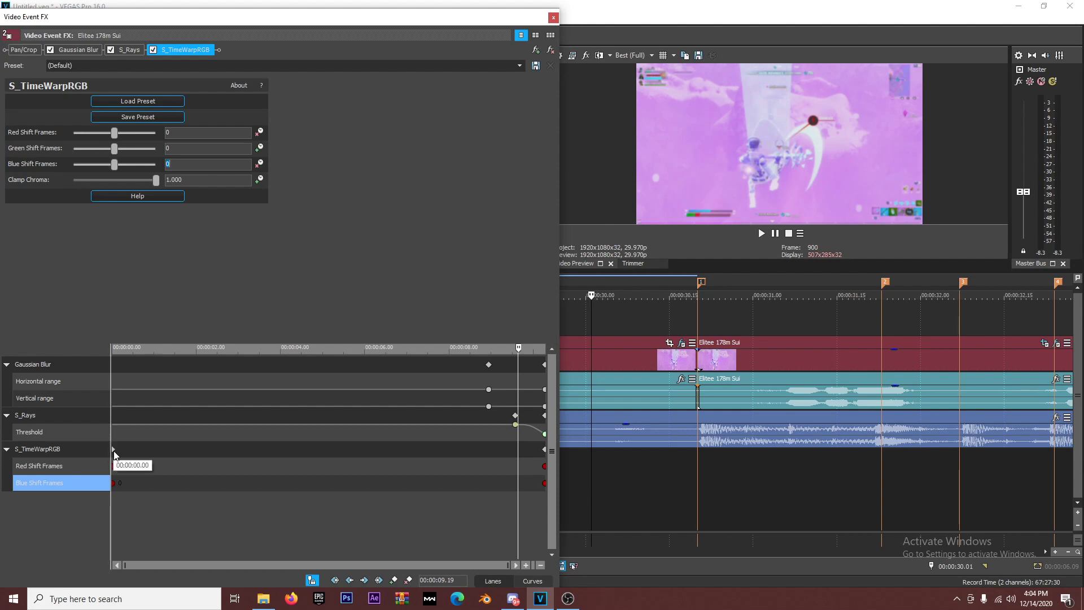
{"action": "left_click_drag", "start_coordinate": [113, 450], "coordinate": [489, 460]}
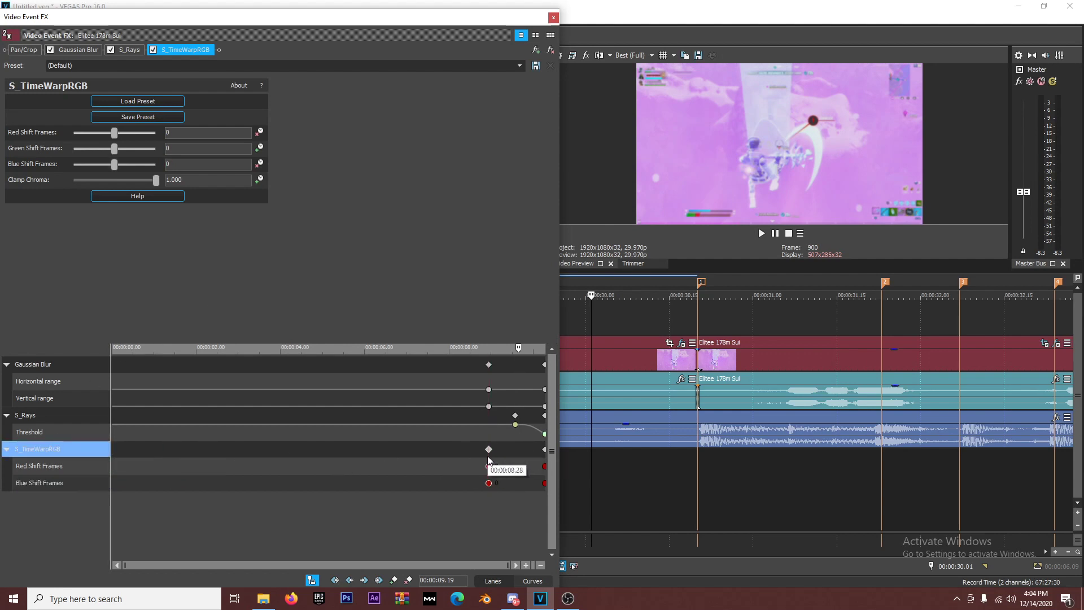
{"action": "left_click", "coordinate": [554, 19]}
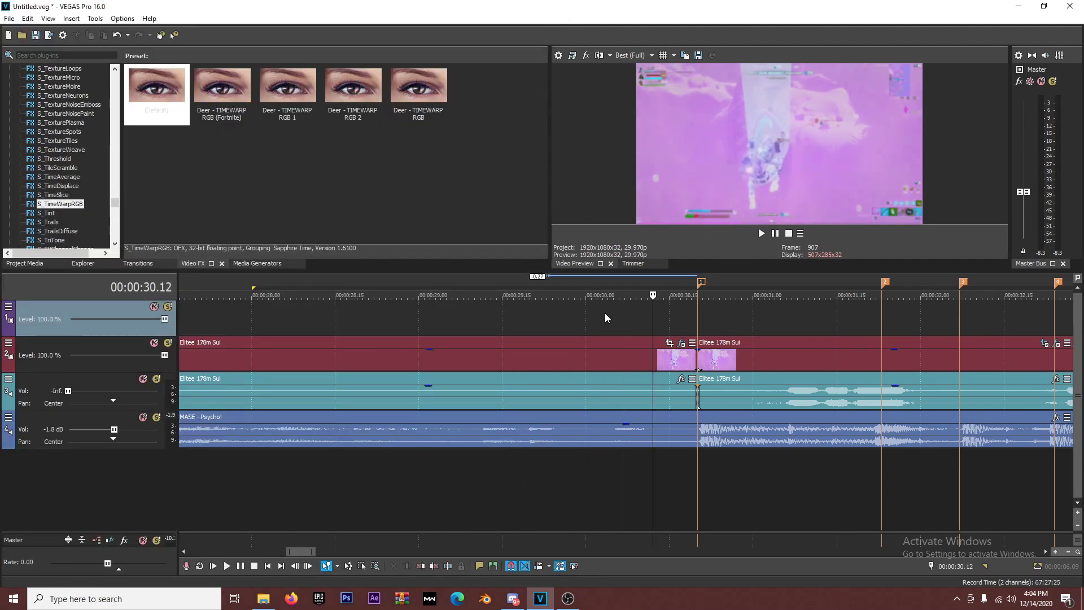
- Jump to about 30 s and check the clip's effect keyframe lanes in Video Event FX
{"action": "left_click", "coordinate": [592, 305]}
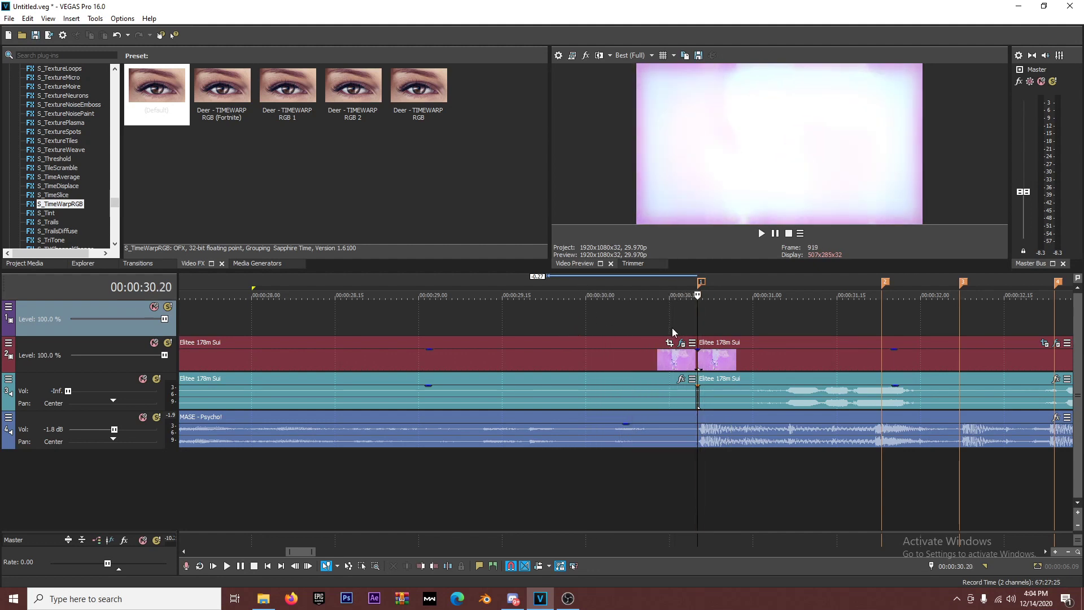
{"action": "left_click", "coordinate": [681, 343]}
{"action": "left_click_drag", "start_coordinate": [456, 484], "coordinate": [468, 383]}
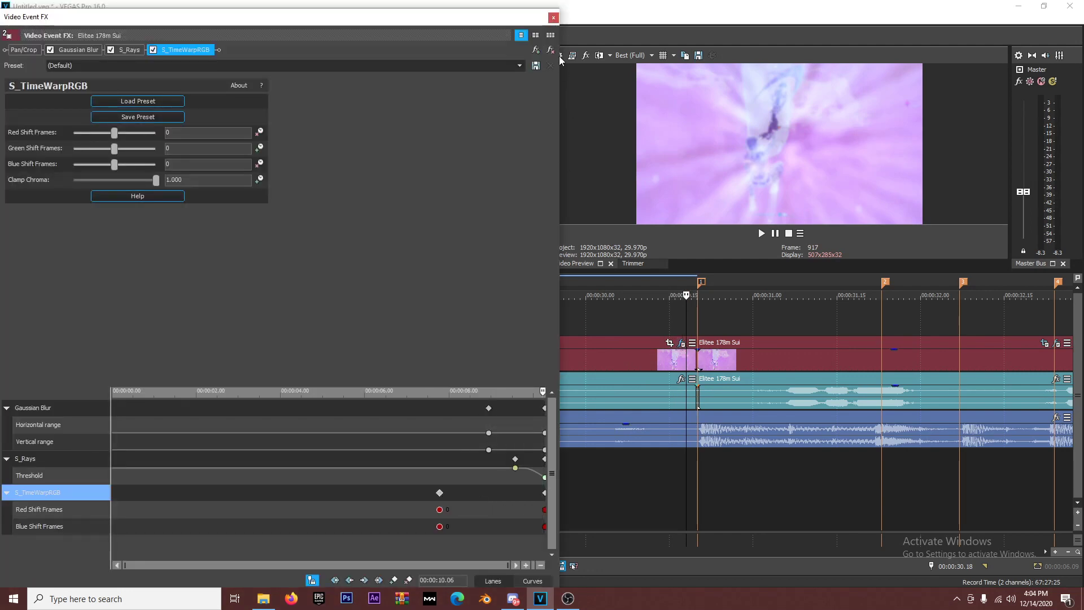
{"action": "left_click", "coordinate": [554, 17]}
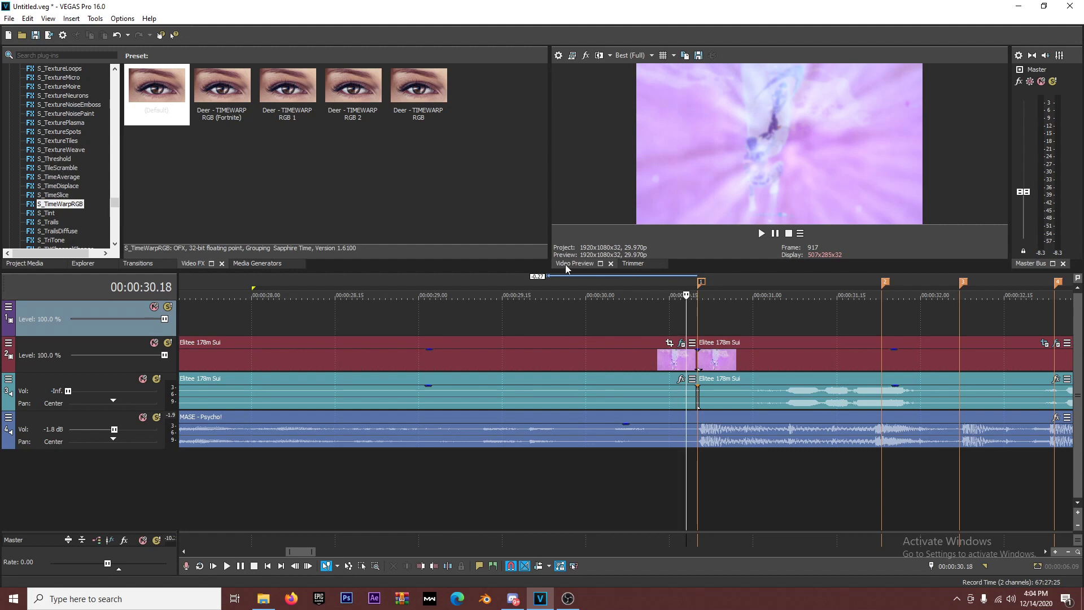
- Zoom the timeline out, replay the looped section from around 29.5–30 s, and select the left track 2 clip
{"action": "scroll", "coordinate": [640, 387], "scroll_direction": "down", "scroll_amount": 3}
{"action": "scroll", "coordinate": [640, 387], "scroll_direction": "down", "scroll_amount": 2}
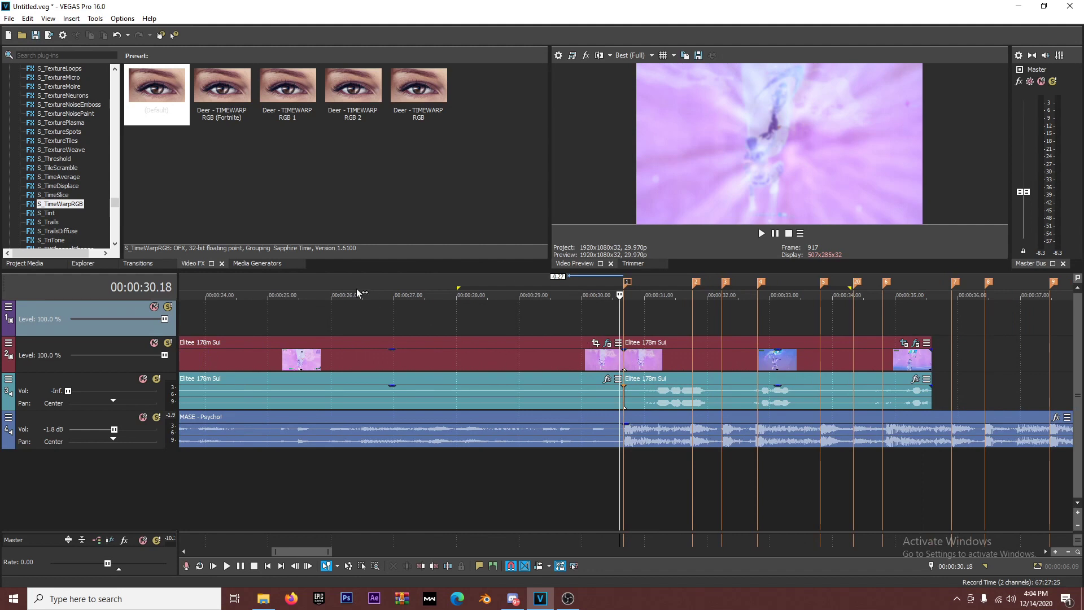
{"action": "key", "text": "space"}
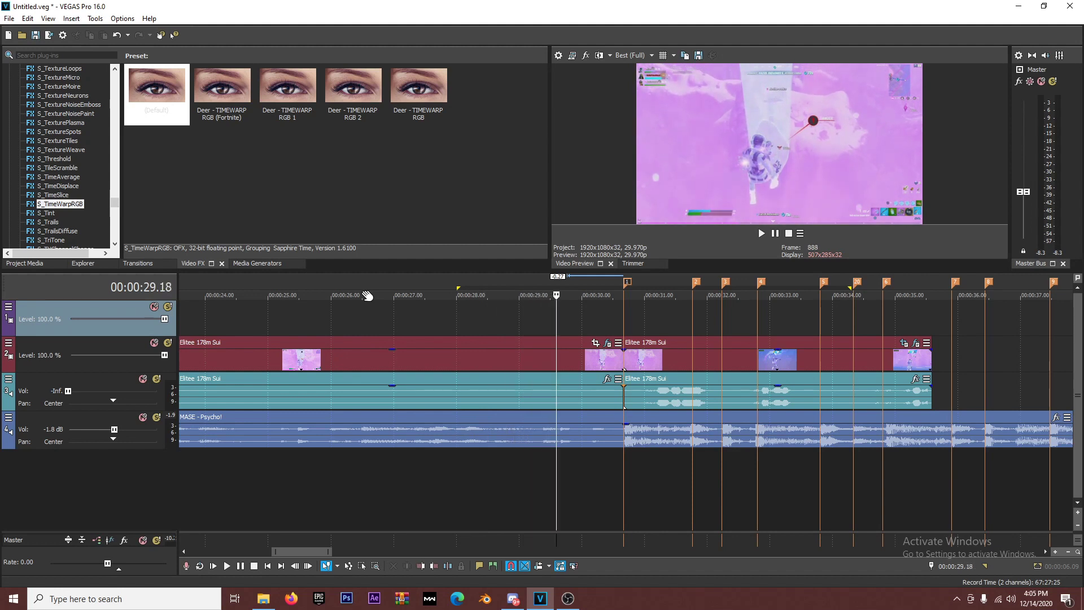
{"action": "key", "text": "space"}
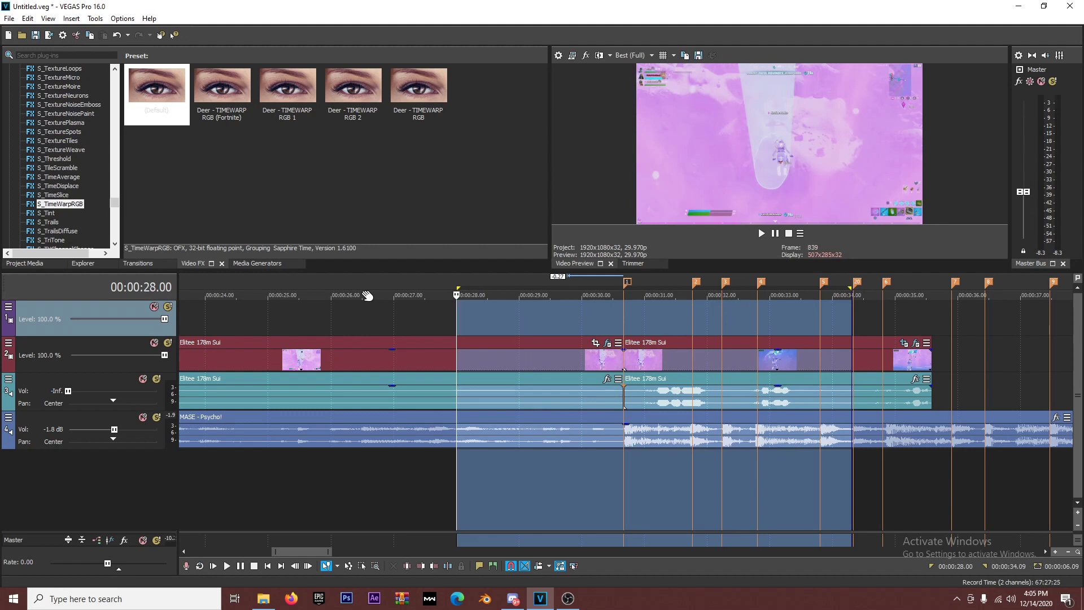
{"action": "key", "text": "space"}
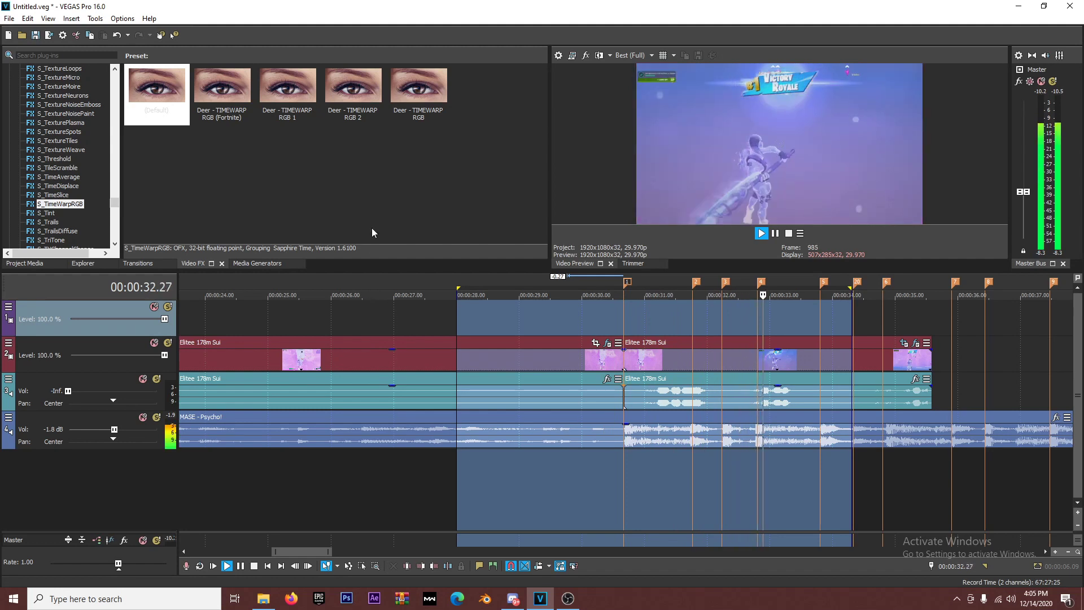
{"action": "key", "text": "space"}
{"action": "key", "text": "space"}
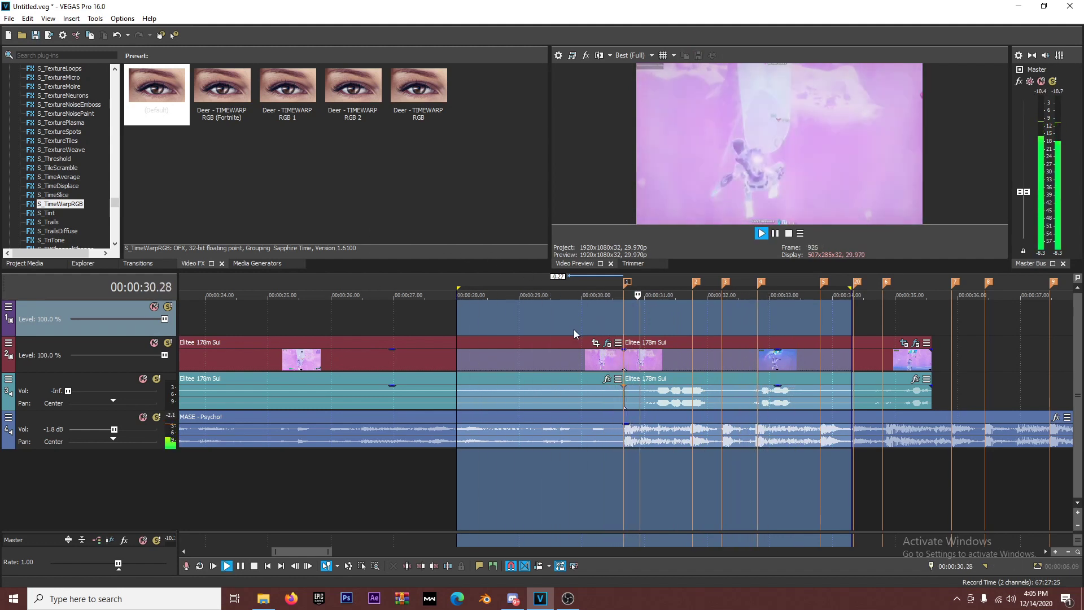
{"action": "left_click", "coordinate": [581, 325]}
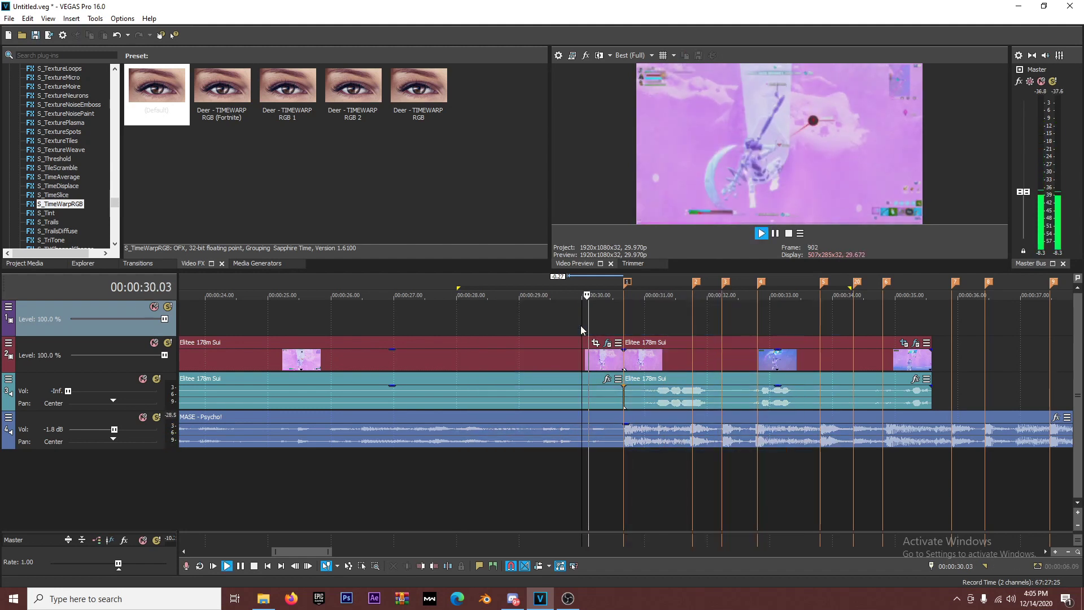
{"action": "left_click", "coordinate": [549, 320]}
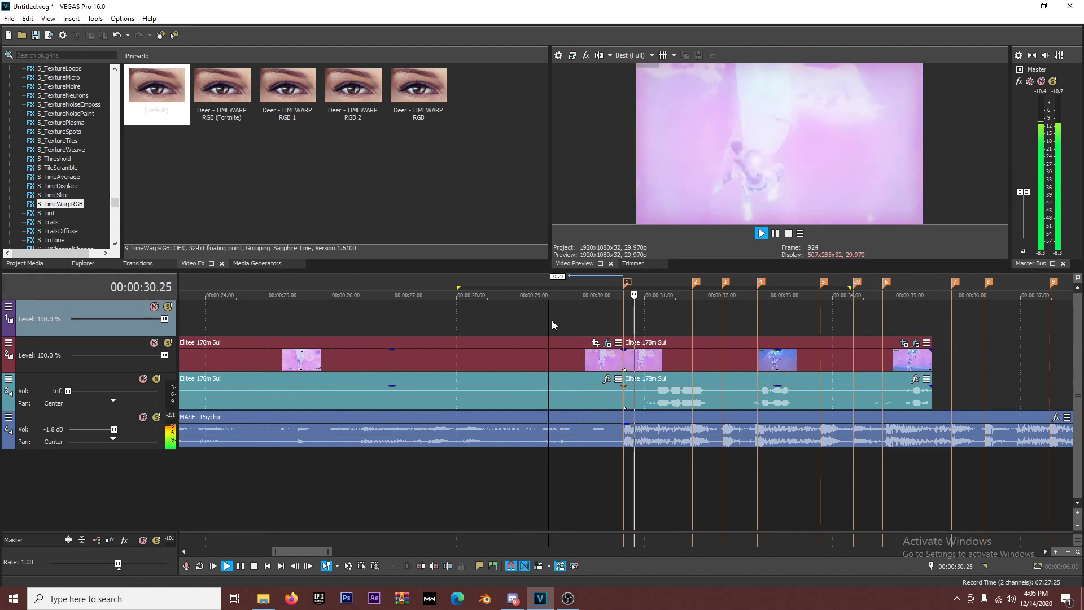
{"action": "key", "text": "space"}
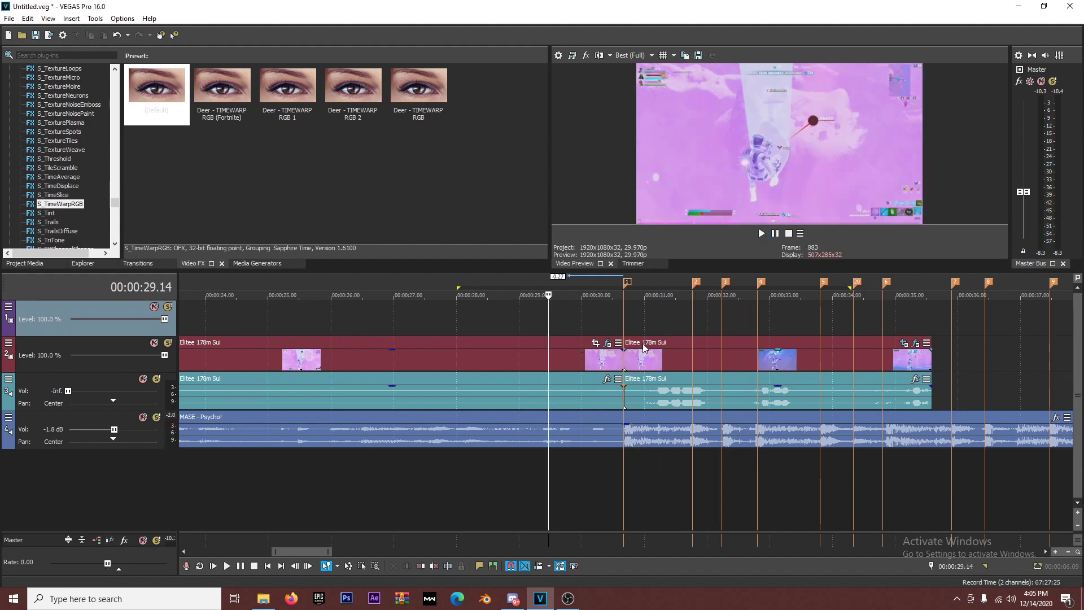
{"action": "left_click", "coordinate": [608, 344]}
- Save the Gaussian Blur, S_Rays and S_TimeWarpRGB chain as the filter package 'rays before'
{"action": "left_click", "coordinate": [608, 343]}
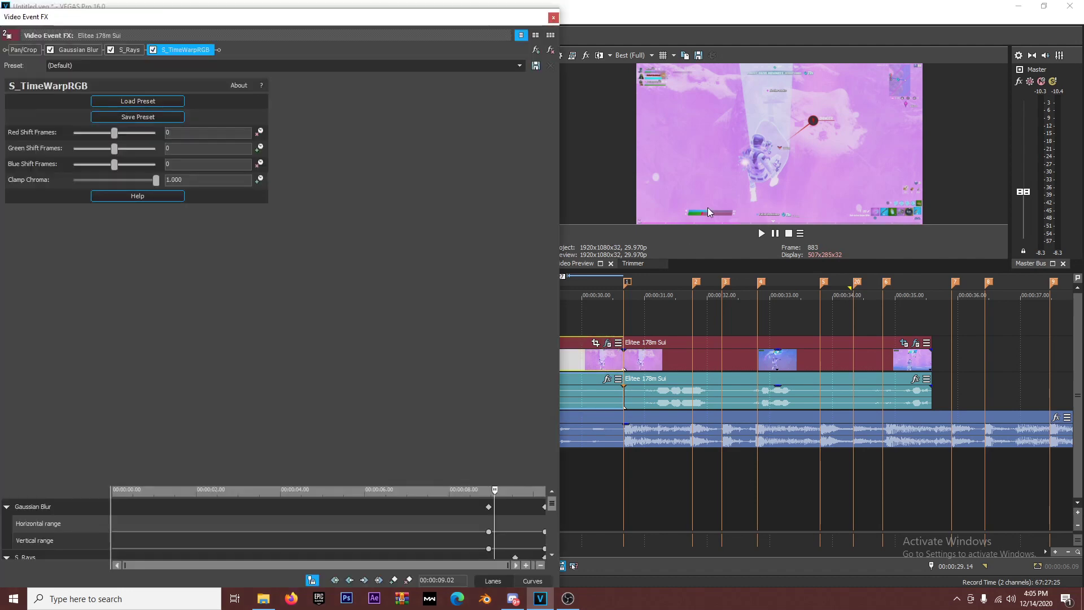
{"action": "left_click", "coordinate": [536, 50]}
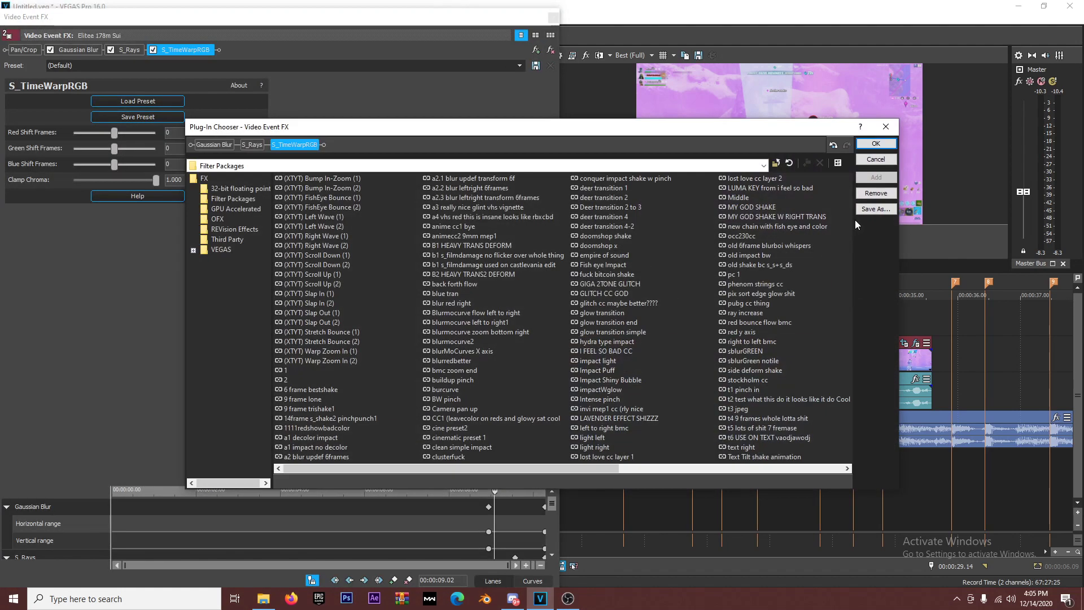
{"action": "left_click", "coordinate": [876, 209]}
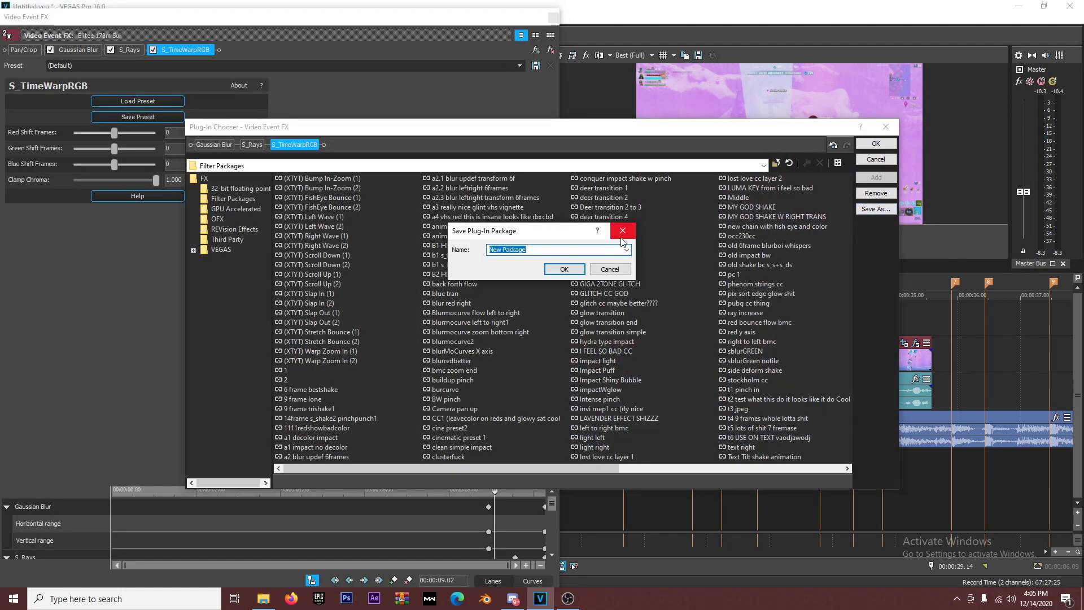
{"action": "type", "text": "rays before"}
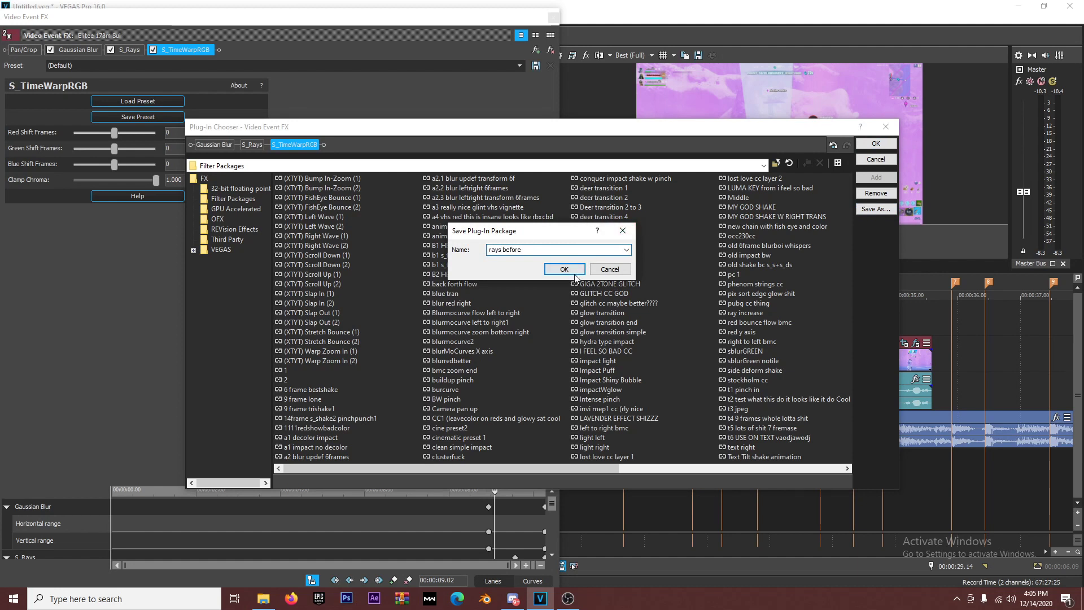
{"action": "left_click", "coordinate": [564, 269]}
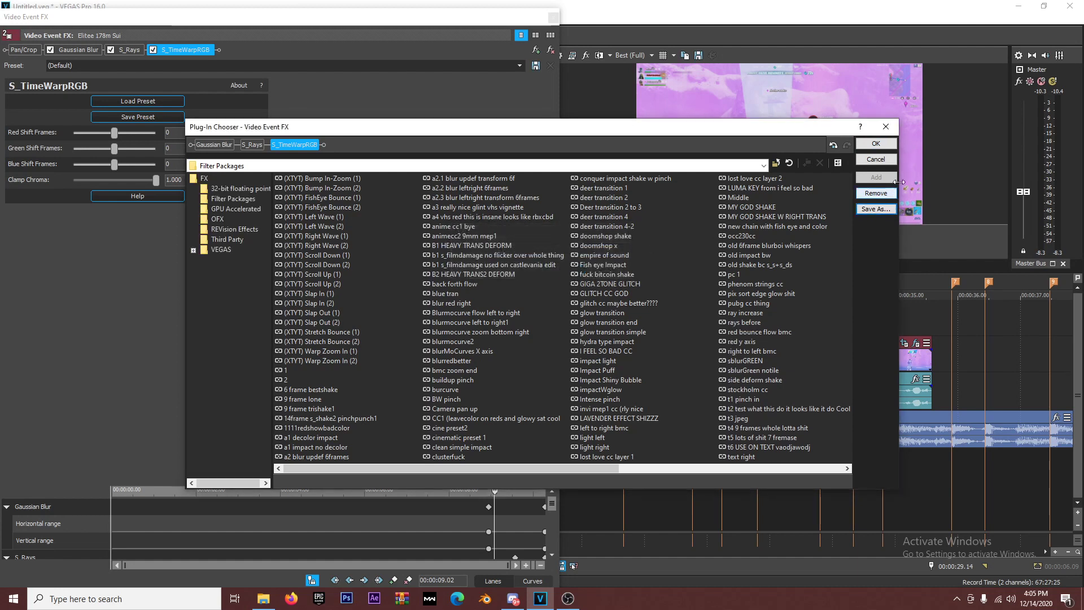
{"action": "left_click", "coordinate": [886, 127]}
{"action": "left_click", "coordinate": [554, 17]}
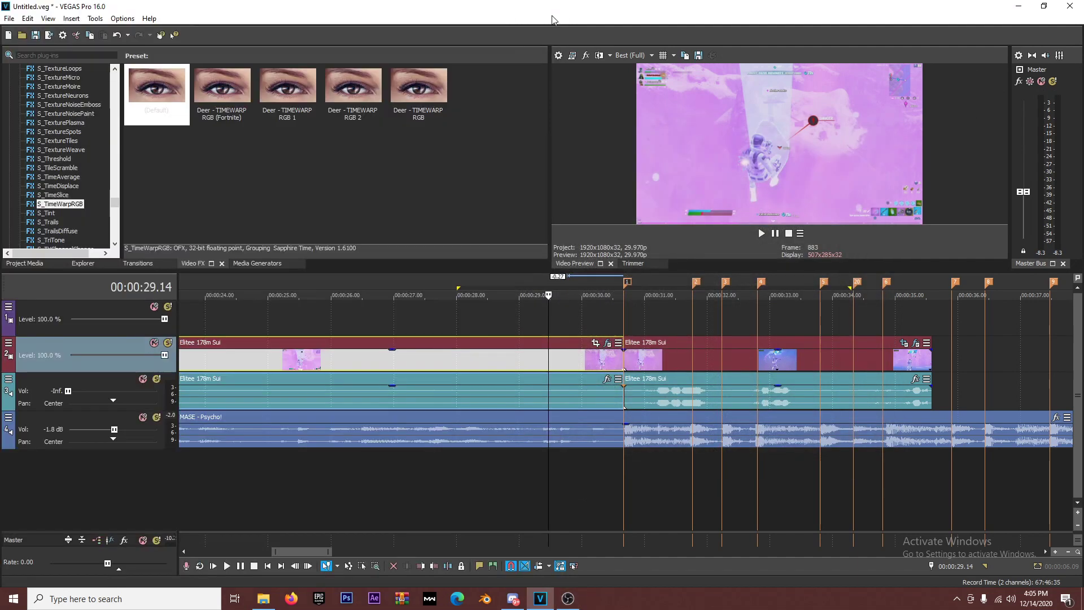
{"action": "left_click", "coordinate": [543, 320]}
{"action": "key", "text": "space"}
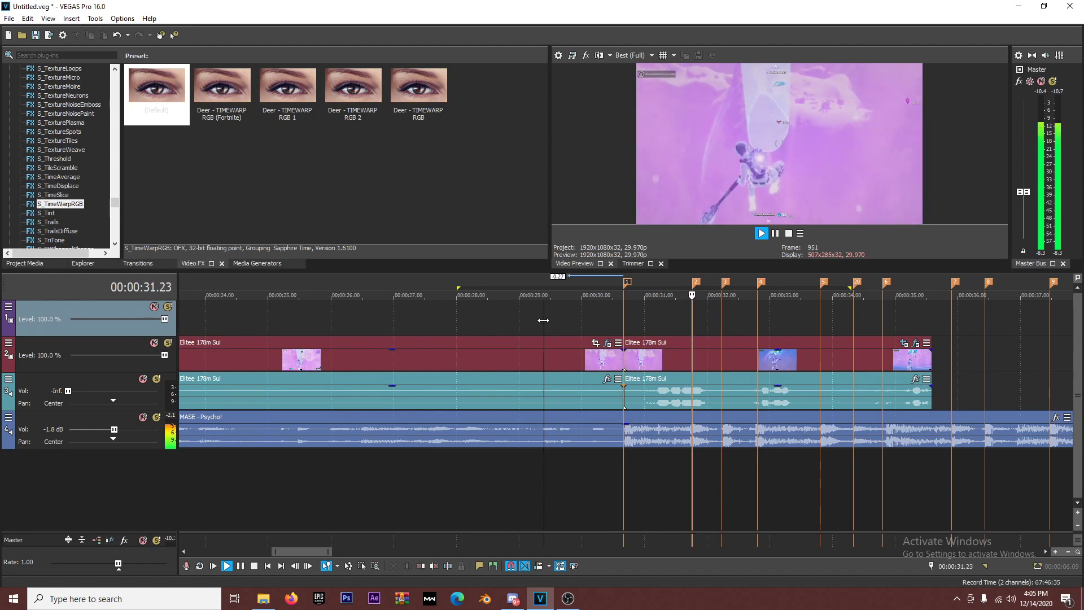
{"action": "key", "text": "space"}
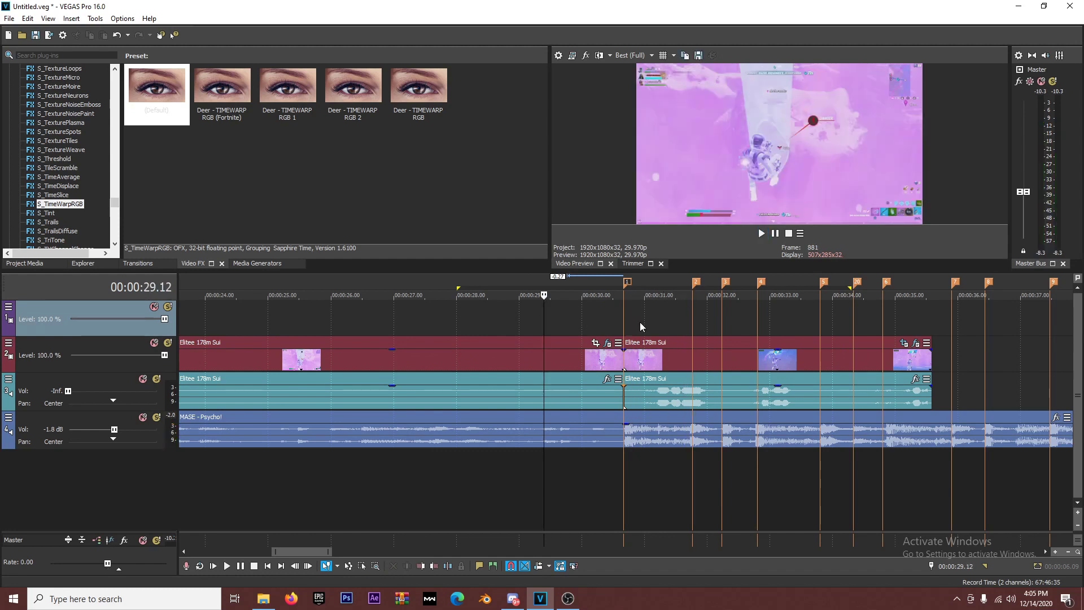
{"action": "left_click", "coordinate": [575, 310]}
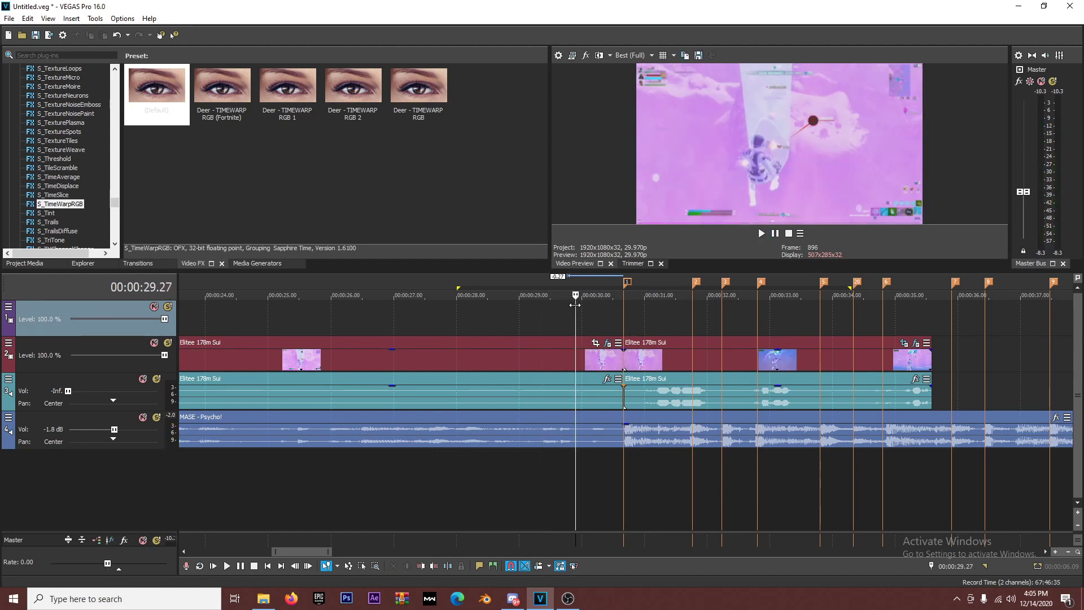